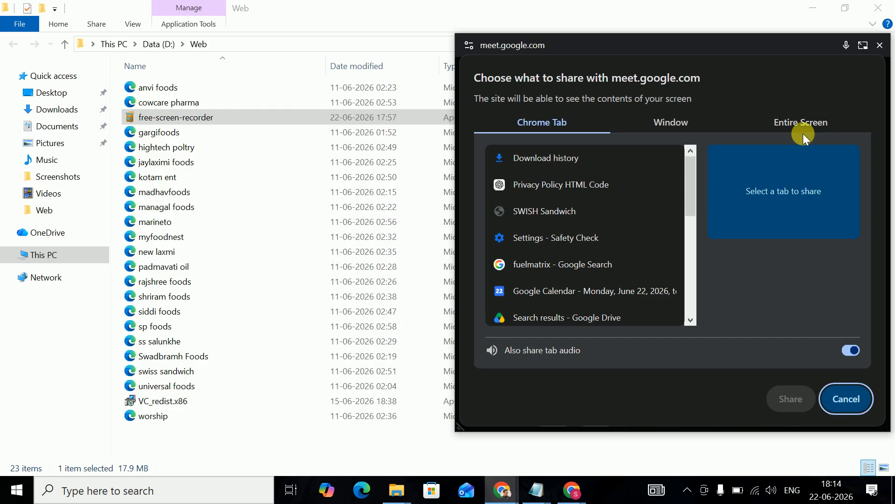
# - Share the entire screen in Google Meet by selecting the screen thumbnail and starting the share
pyautogui.click(793, 122)
pyautogui.click(632, 197)
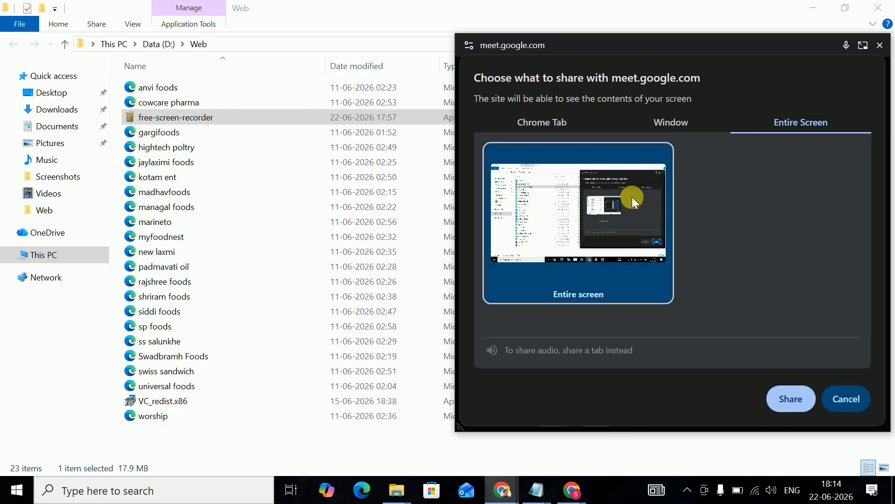
pyautogui.click(786, 398)
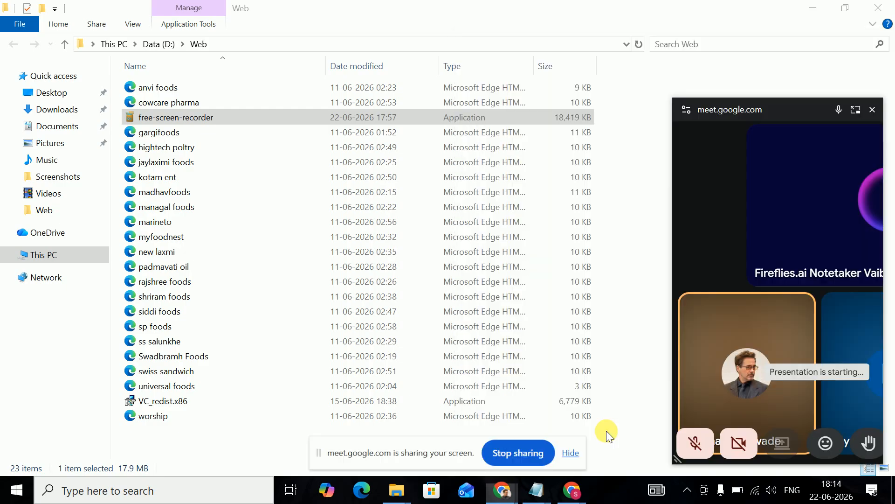
pyautogui.moveTo(506, 490)
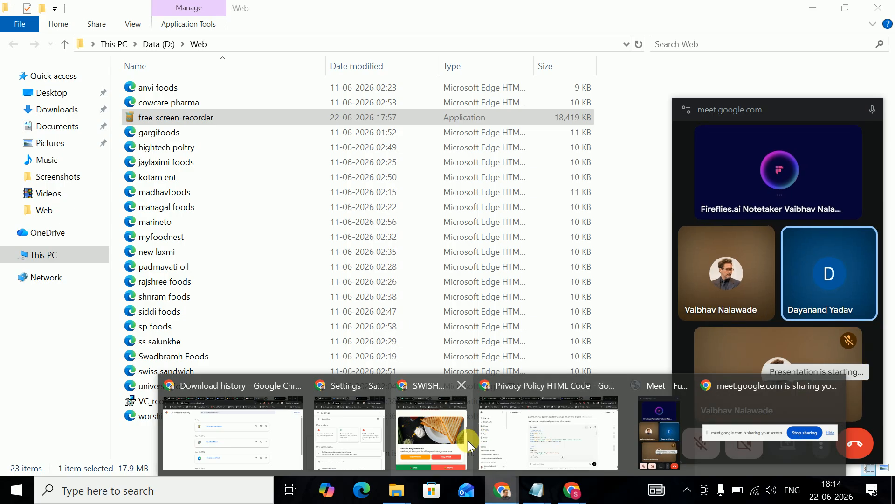
pyautogui.moveTo(531, 434)
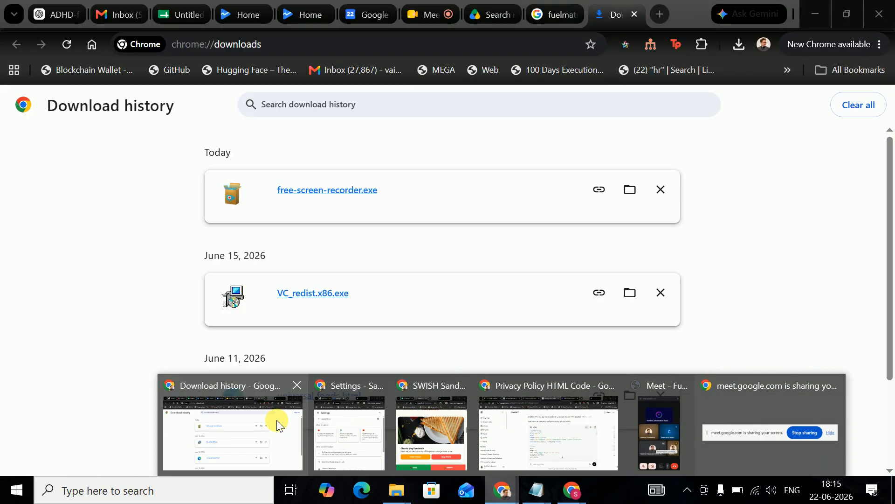
# - Close Chrome's Downloads tab and the Meet panel, then open the first FuelMatrix search result
pyautogui.click(234, 431)
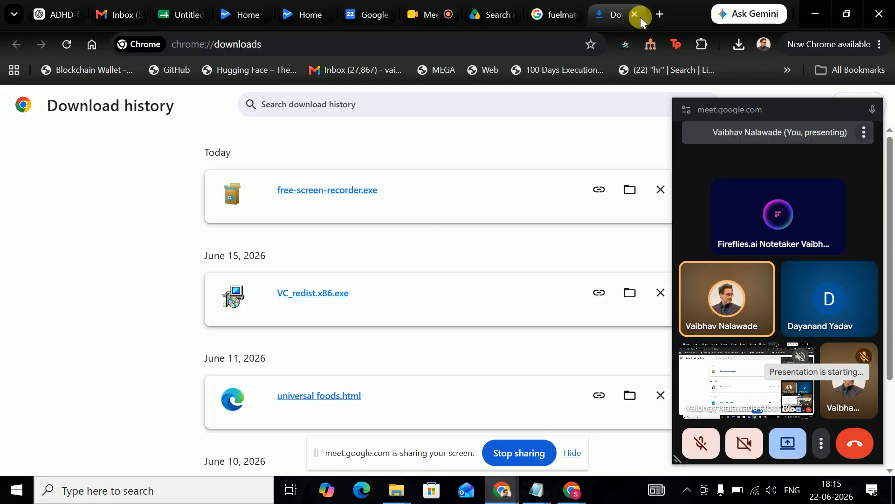
pyautogui.click(636, 15)
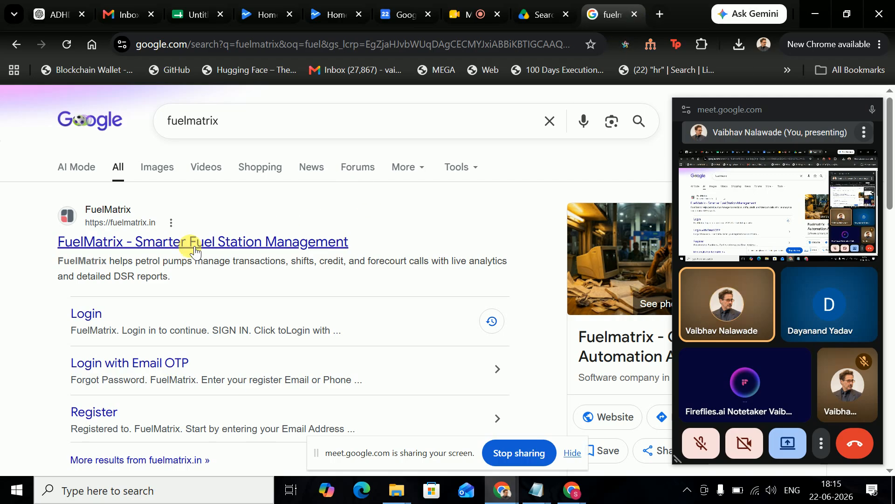
pyautogui.click(879, 110)
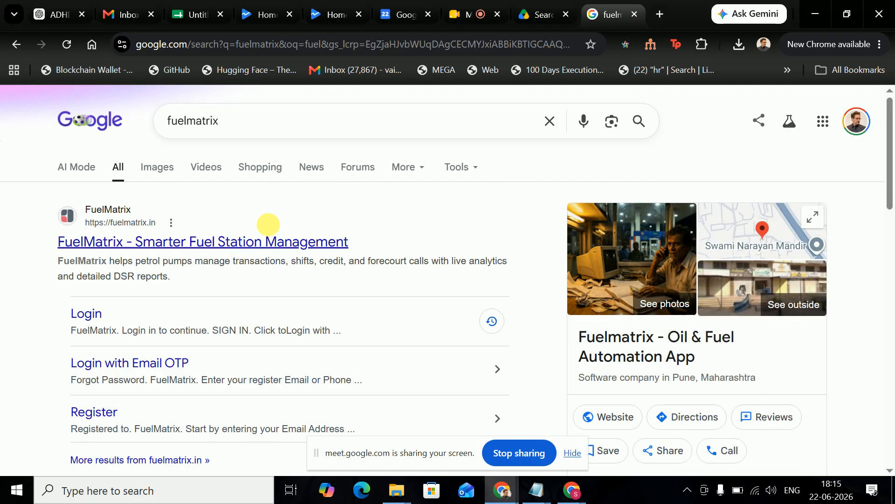
pyautogui.click(189, 247)
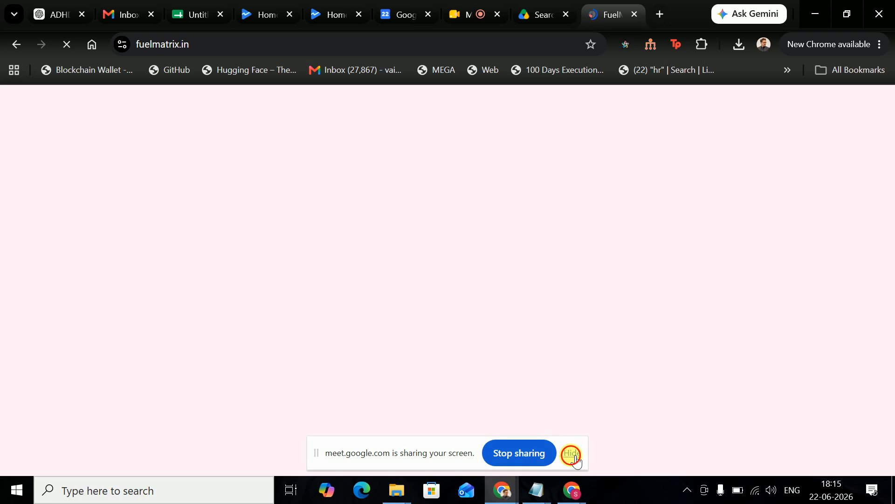
# - Dismiss the screen-sharing notice and browse the site language list without picking a language
pyautogui.click(573, 451)
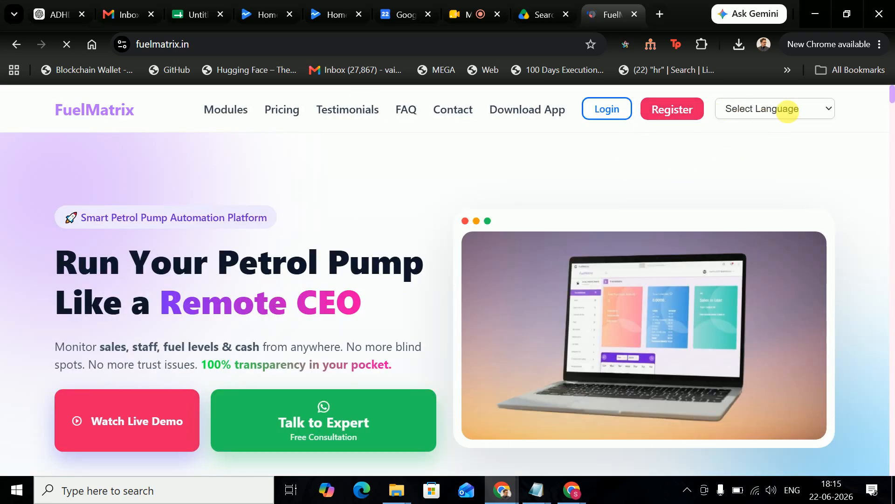
pyautogui.click(789, 109)
pyautogui.scroll(-10, 764, 298)
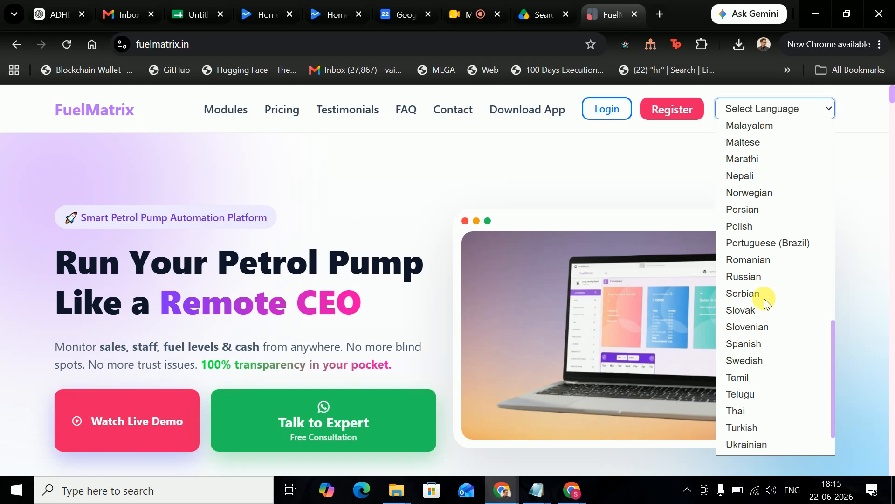
pyautogui.scroll(8, 764, 298)
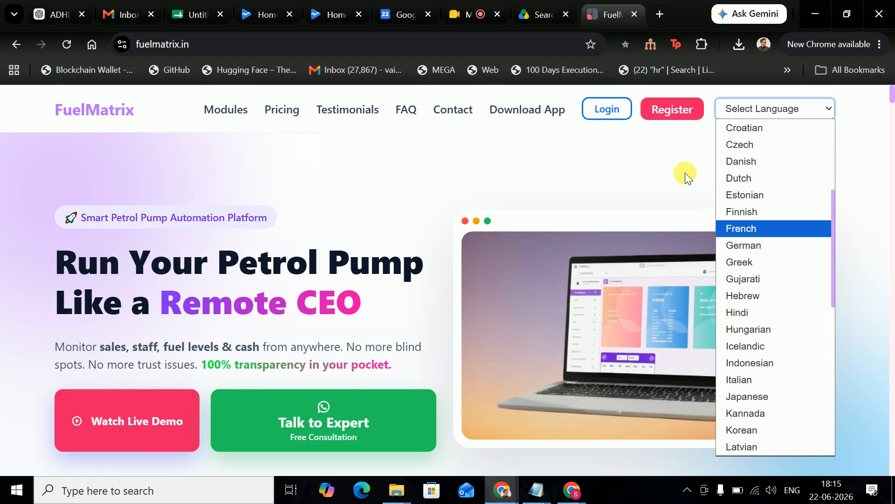
pyautogui.click(668, 152)
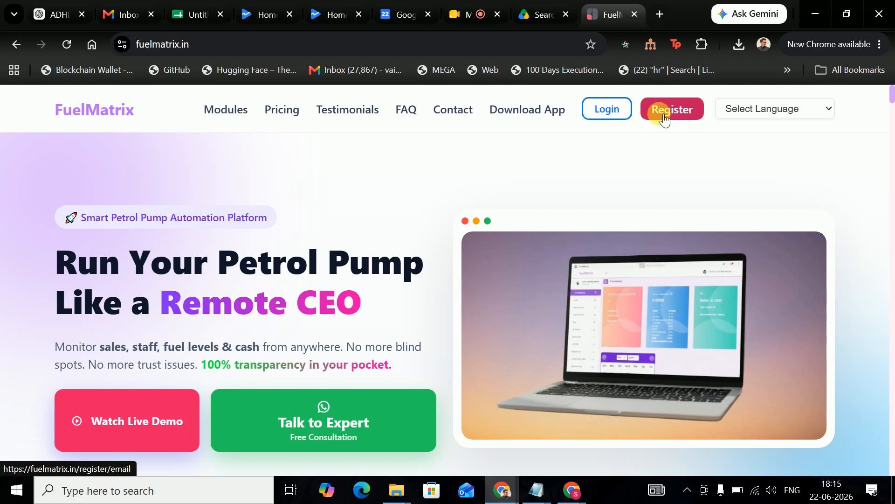
# - Reach the Sign In page via Register and log in as the test3 user
pyautogui.click(682, 120)
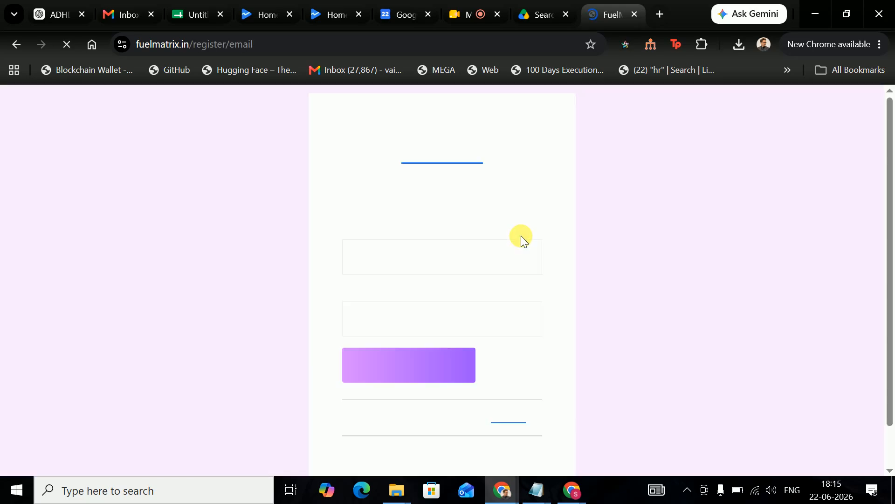
pyautogui.scroll(-2, 429, 279)
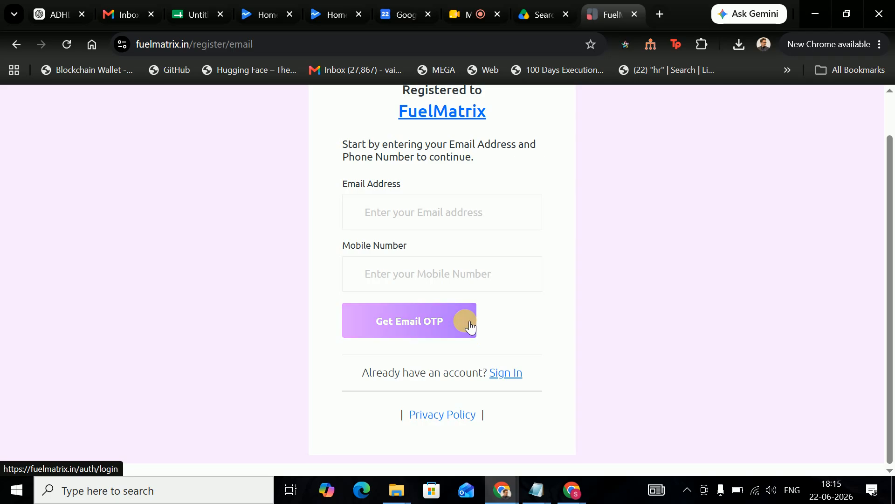
pyautogui.scroll(2, 472, 280)
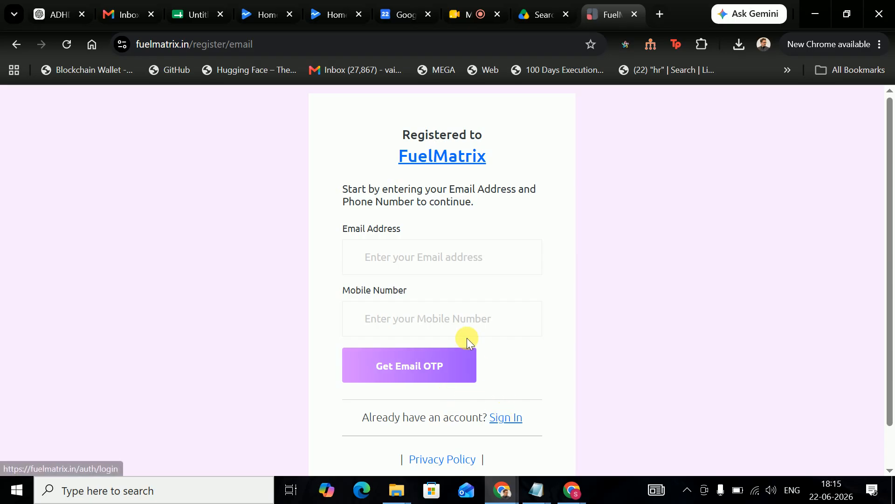
pyautogui.click(507, 418)
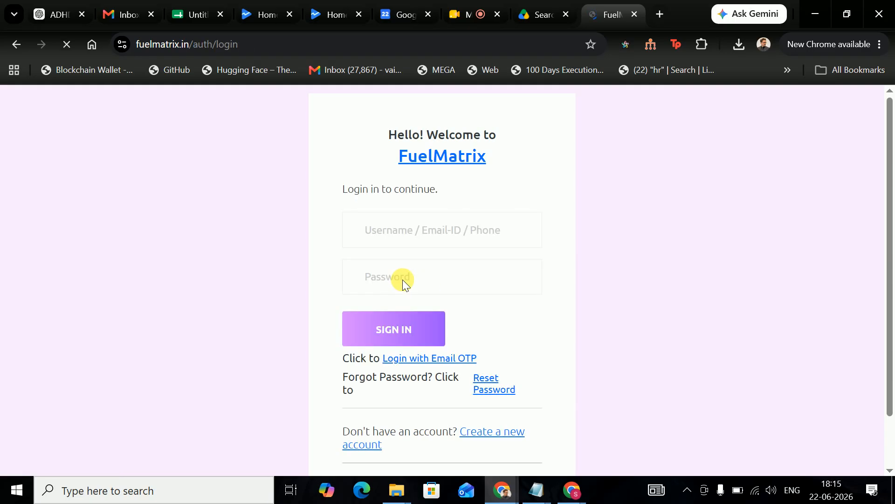
pyautogui.click(443, 238)
pyautogui.write('tes')
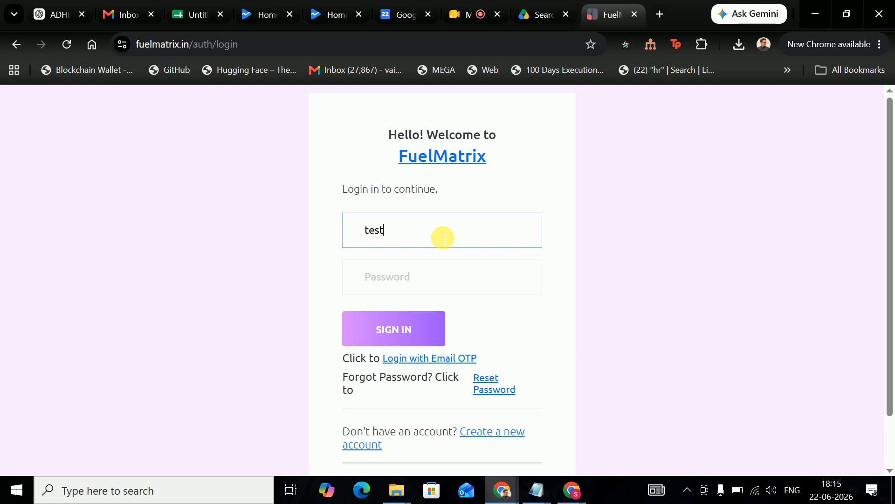
pyautogui.write('t')
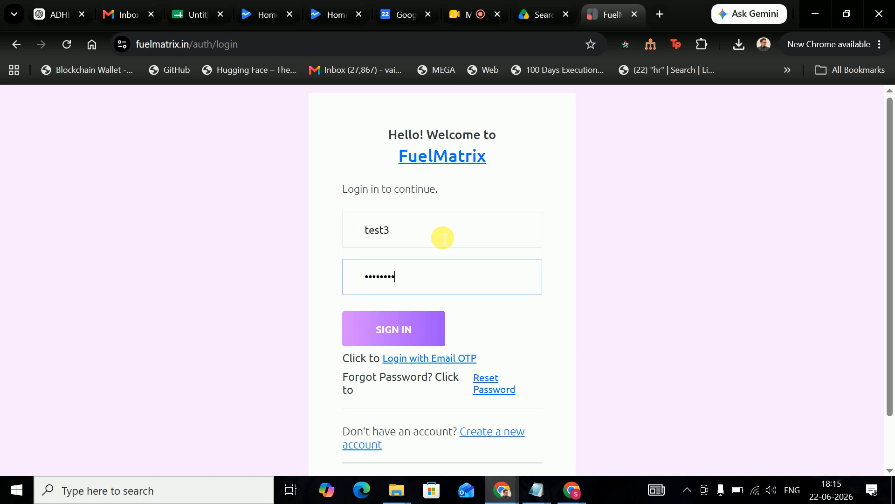
pyautogui.click(414, 322)
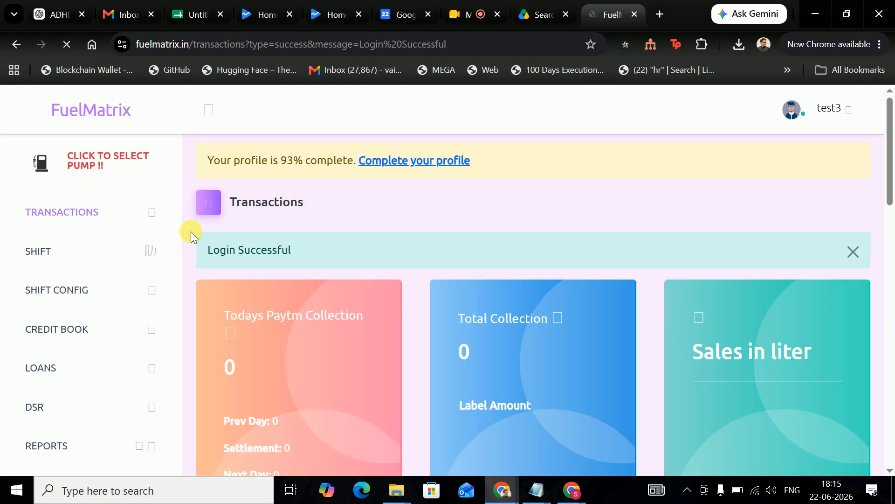
# - Dismiss Chrome's password breach warning and scroll through the all-zero Transactions dashboard
pyautogui.scroll(-5, 150, 260)
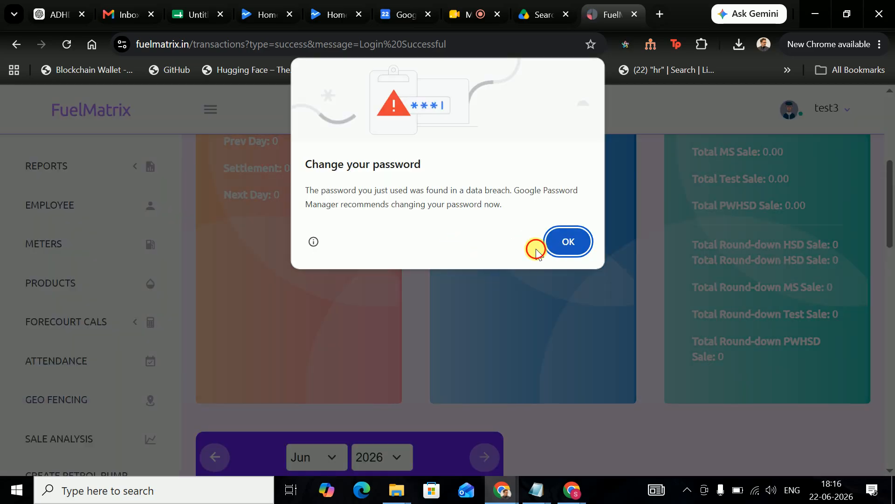
pyautogui.click(566, 243)
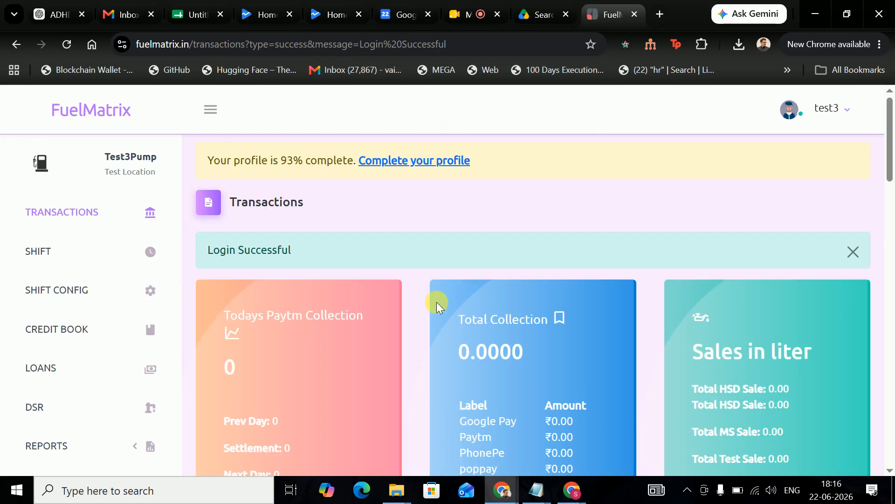
pyautogui.scroll(-2, 537, 320)
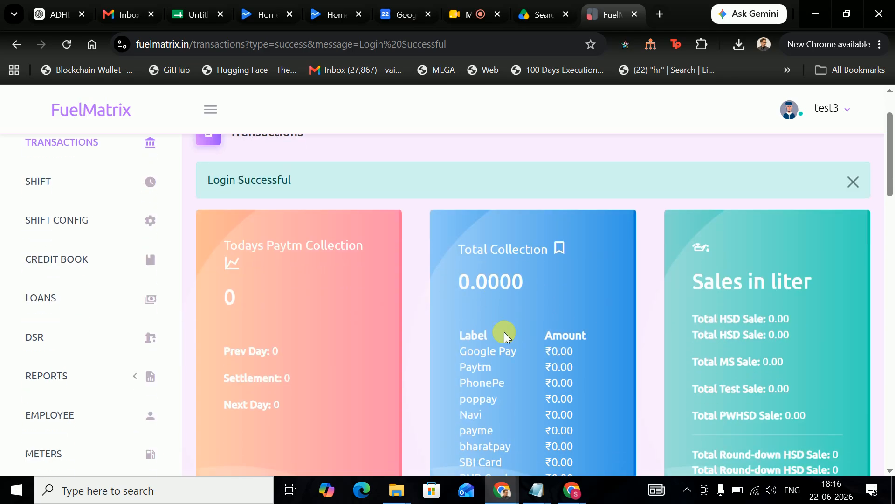
pyautogui.scroll(-3, 555, 281)
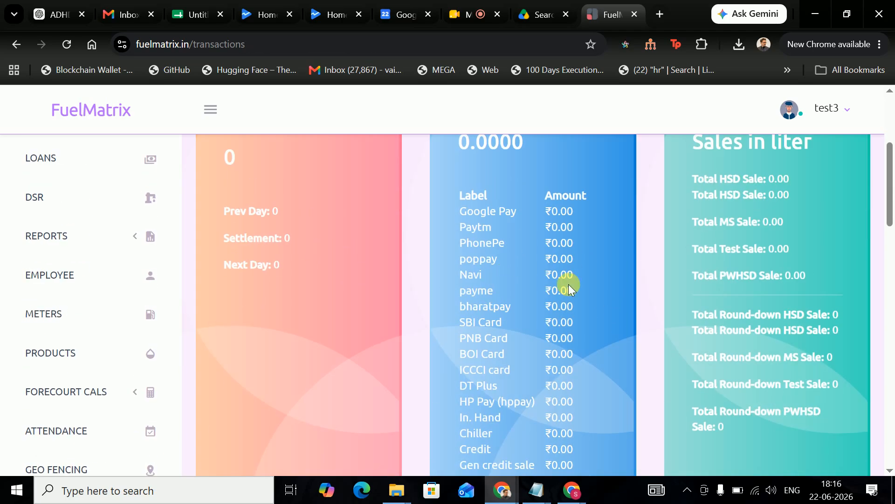
pyautogui.scroll(-9, 608, 296)
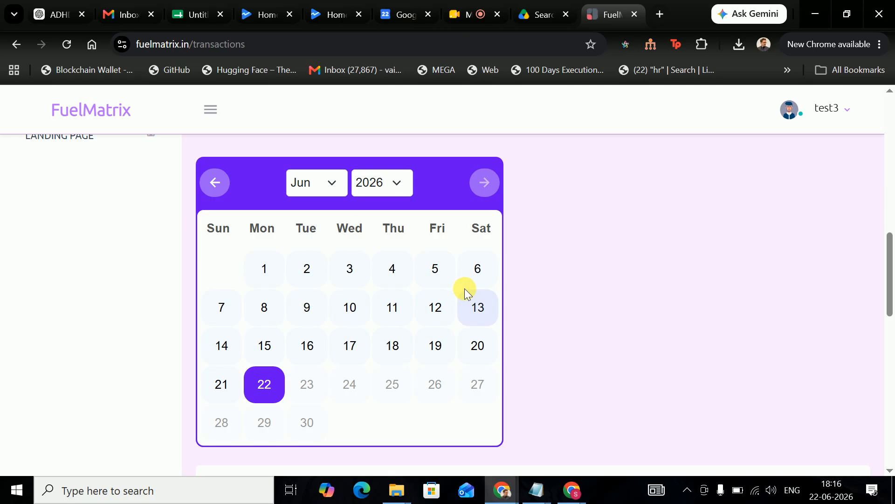
pyautogui.scroll(5, 464, 288)
pyautogui.scroll(10, 394, 297)
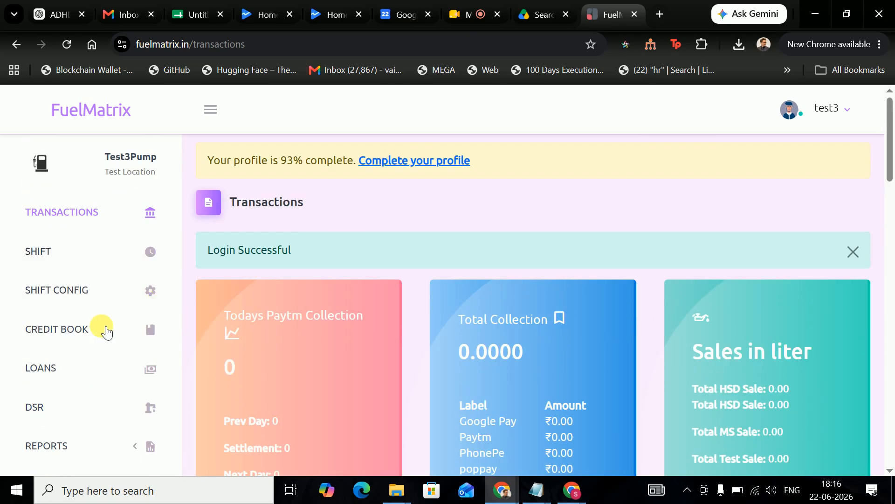
pyautogui.scroll(-3, 105, 331)
pyautogui.scroll(-2, 120, 372)
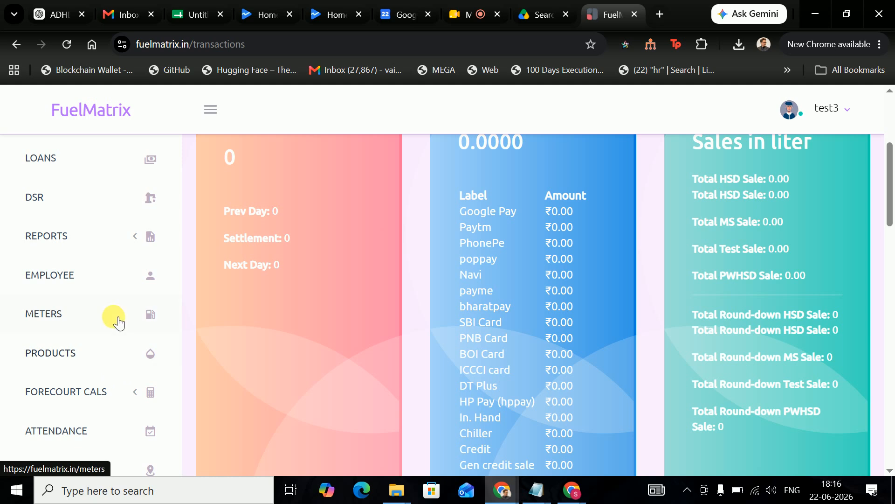
pyautogui.scroll(-3, 123, 347)
pyautogui.scroll(8, 119, 338)
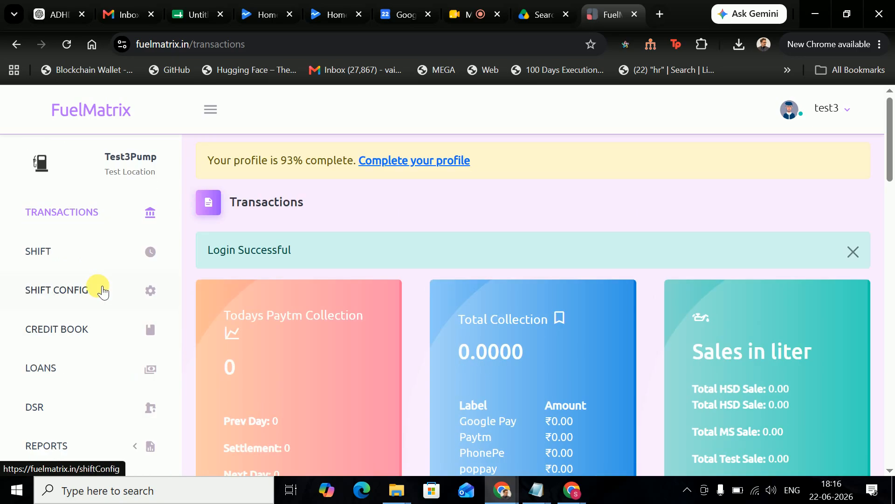
pyautogui.click(100, 289)
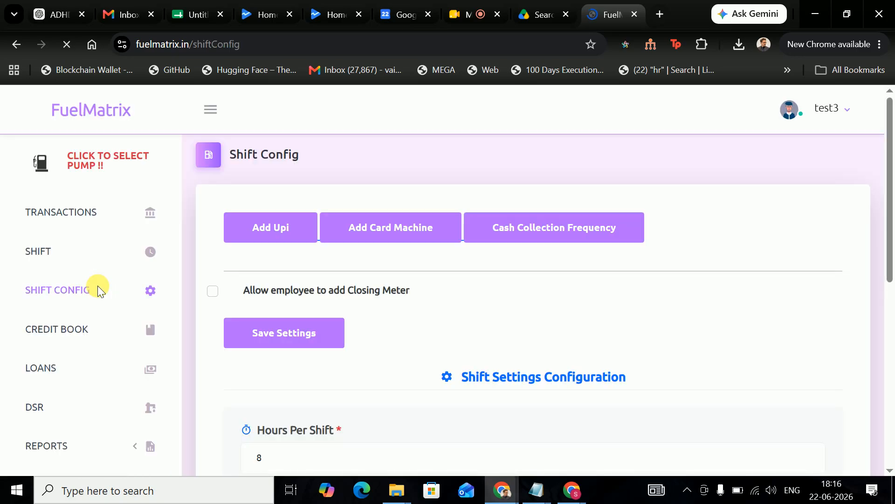
pyautogui.scroll(-6, 335, 286)
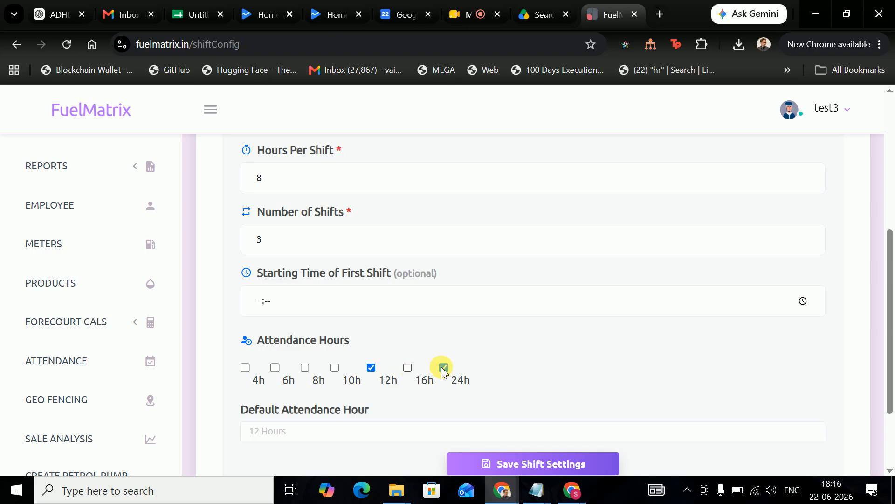
pyautogui.scroll(-1, 386, 402)
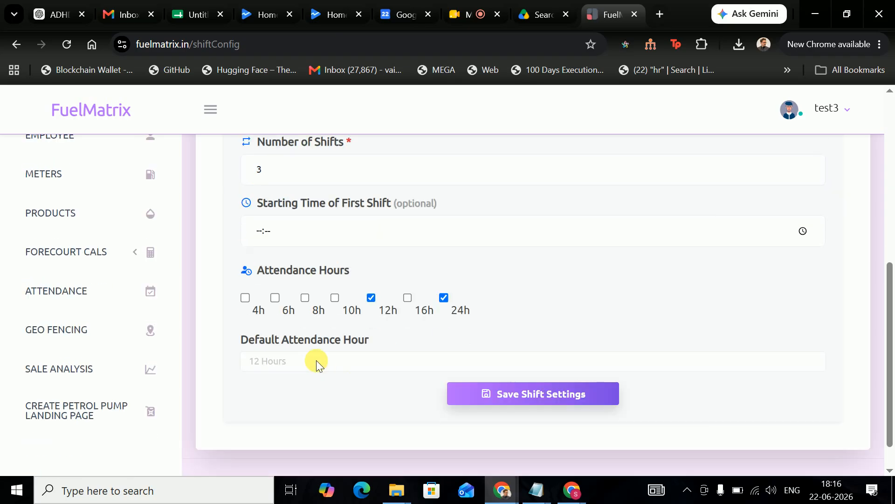
pyautogui.click(345, 363)
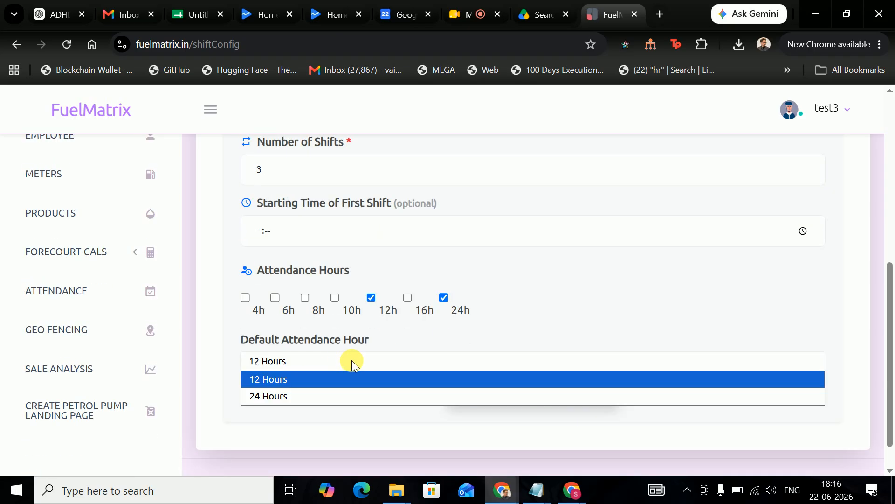
pyautogui.click(352, 361)
pyautogui.scroll(1, 415, 341)
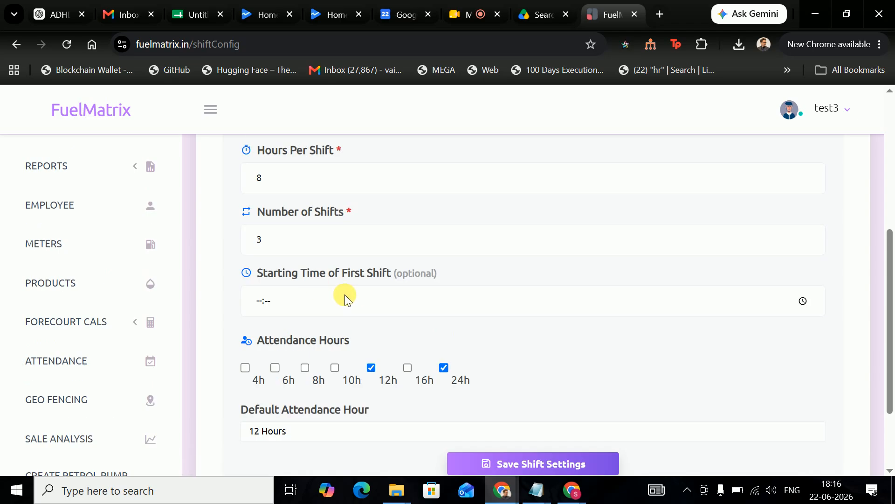
pyautogui.scroll(1, 345, 295)
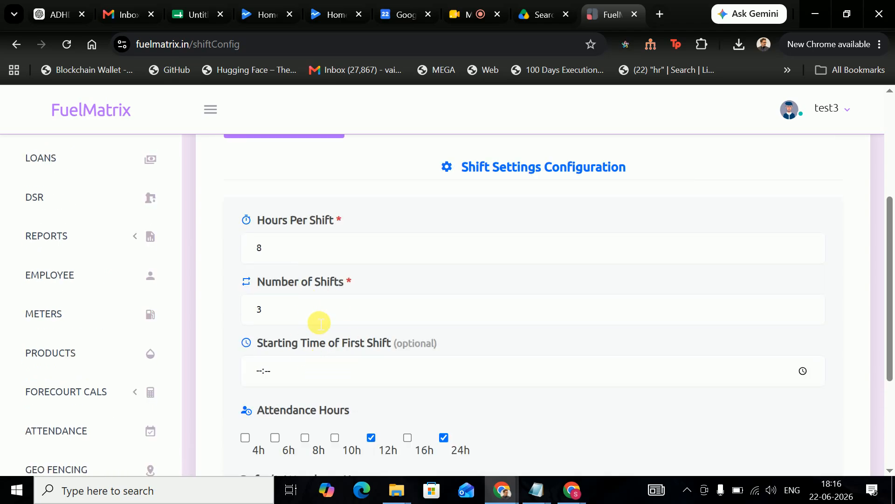
pyautogui.click(323, 250)
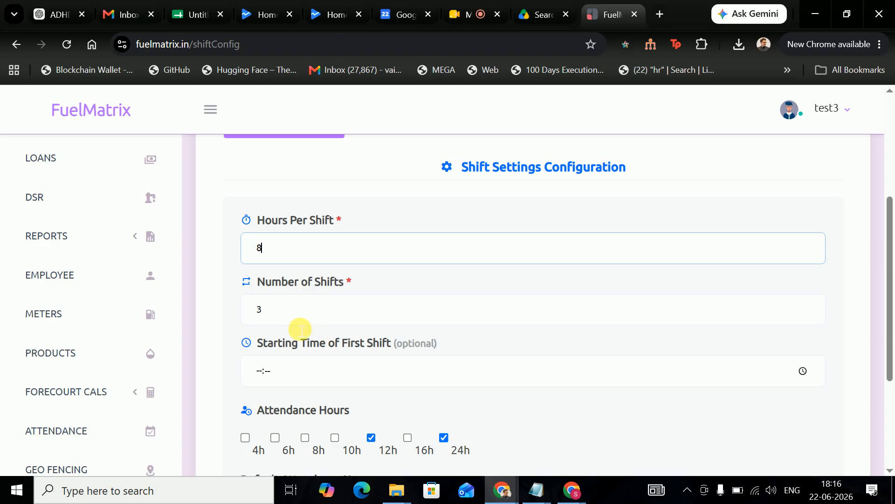
pyautogui.scroll(-1, 306, 375)
pyautogui.scroll(4, 312, 370)
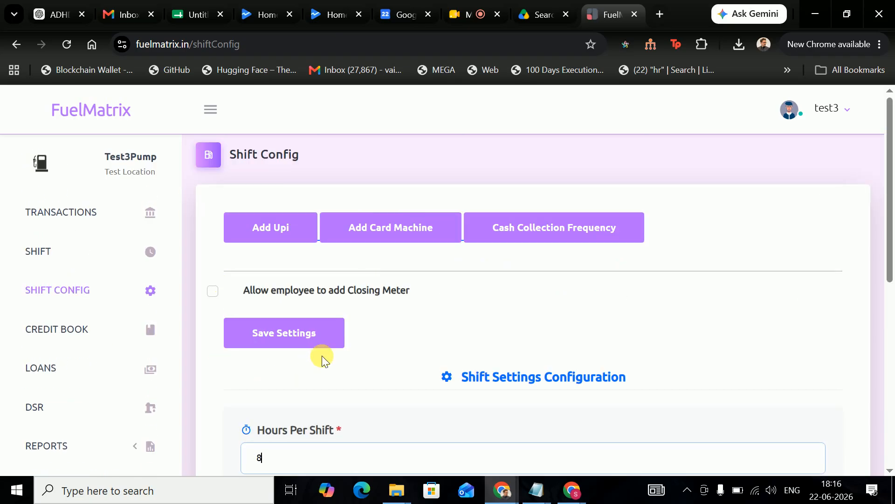
pyautogui.scroll(-3, 320, 355)
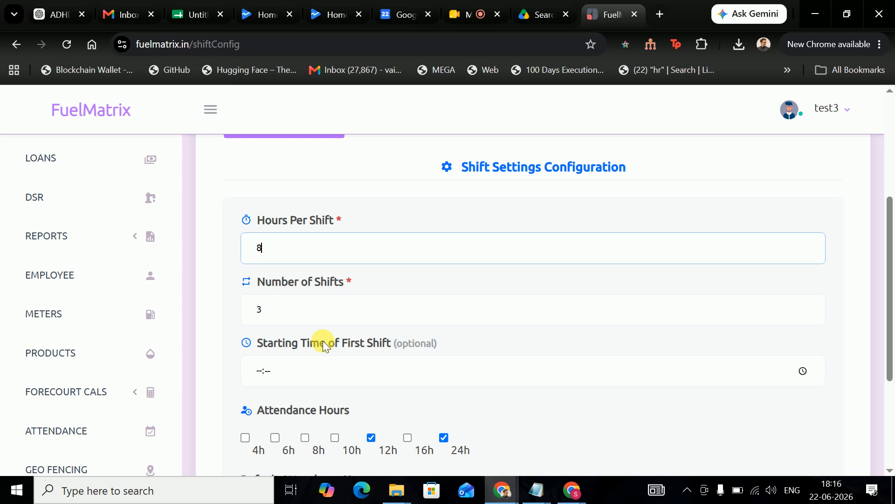
pyautogui.scroll(-2, 325, 345)
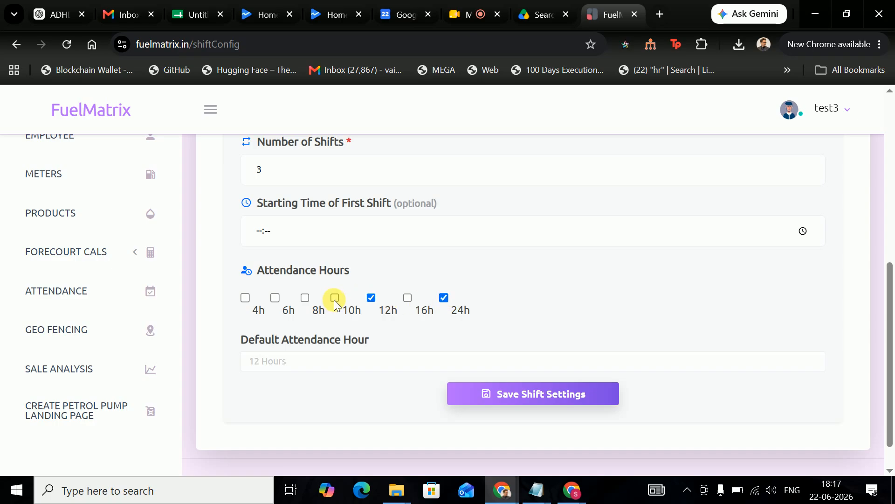
pyautogui.scroll(1, 354, 322)
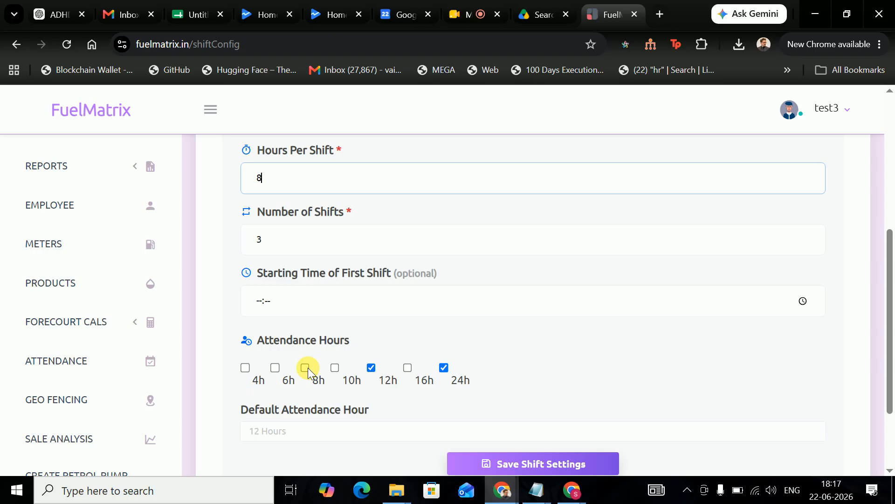
# - Launch Notepad from Start search, write 'Overtime', then return to the FuelMatrix page
pyautogui.press('super')
pyautogui.write('note')
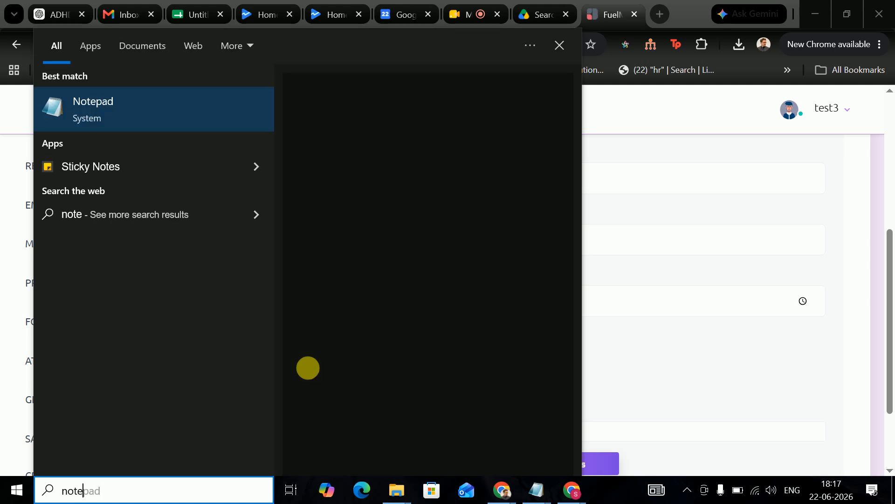
pyautogui.press('Return')
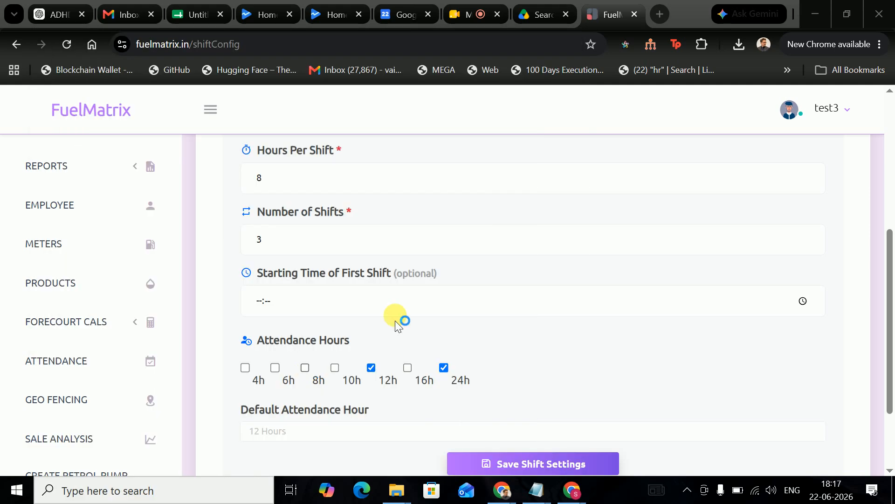
pyautogui.write('Overtime')
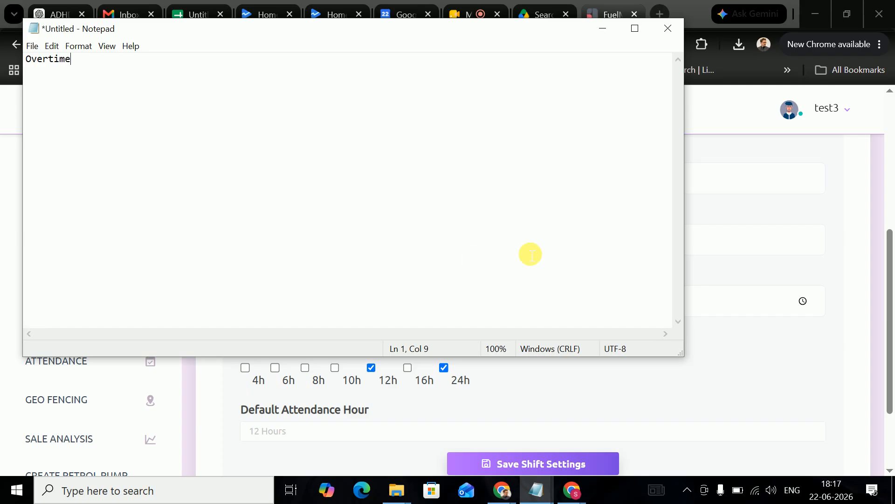
pyautogui.click(704, 349)
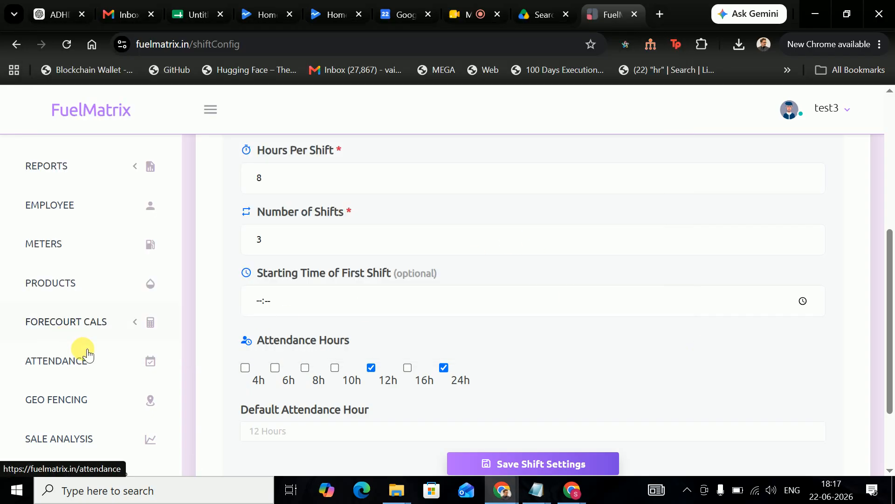
pyautogui.scroll(3, 96, 359)
pyautogui.scroll(3, 97, 247)
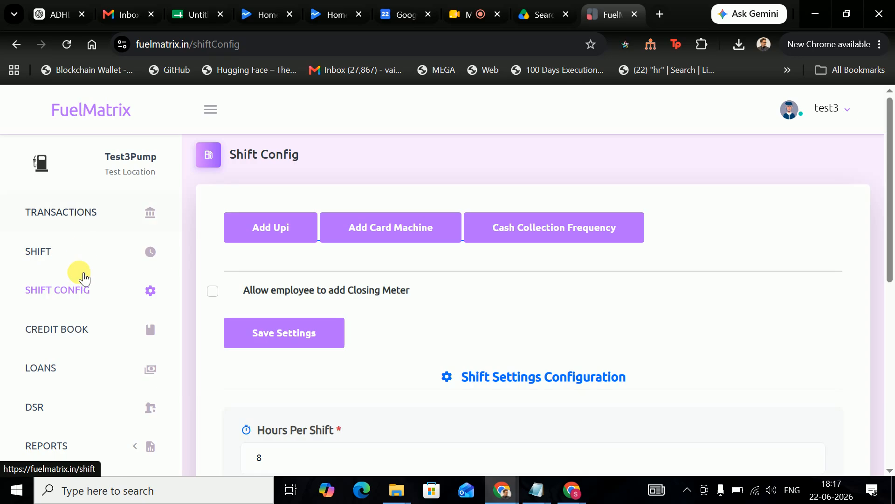
pyautogui.scroll(-5, 81, 275)
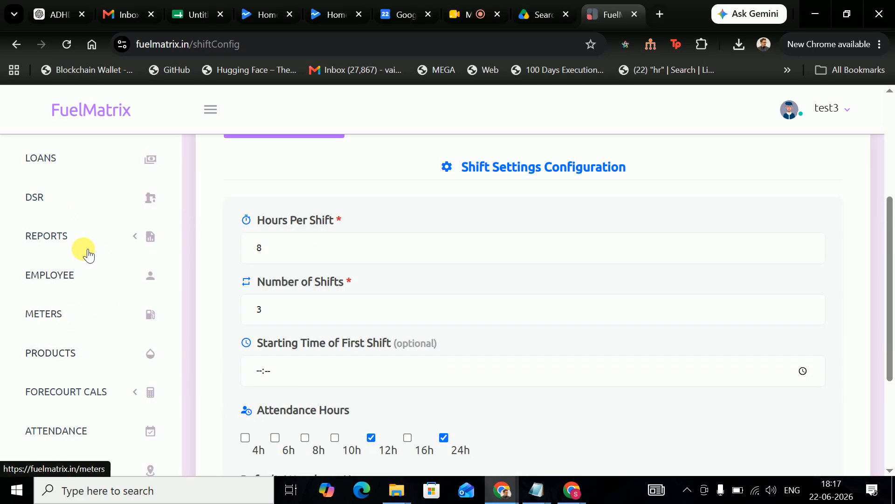
pyautogui.click(97, 345)
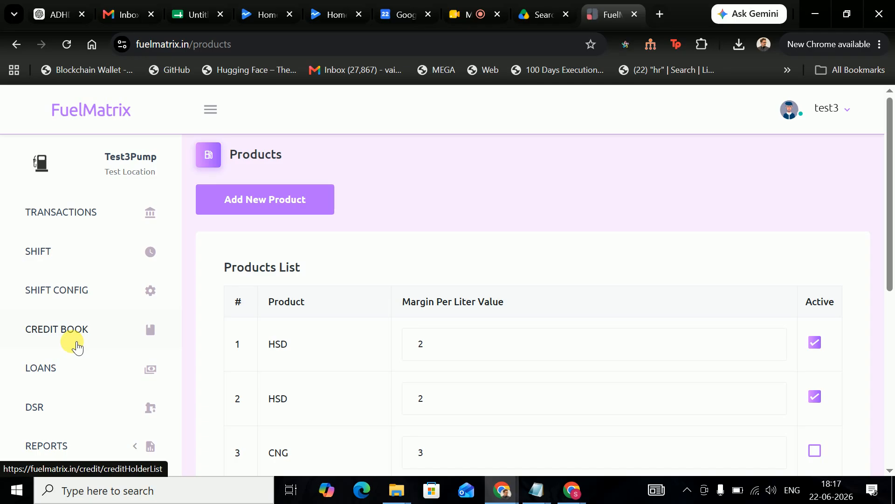
pyautogui.scroll(-5, 75, 373)
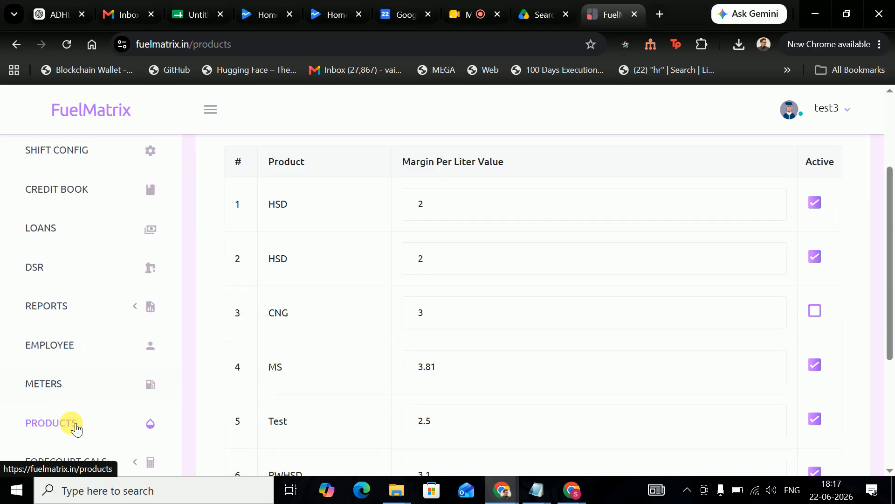
pyautogui.scroll(-1, 66, 372)
pyautogui.scroll(8, 66, 372)
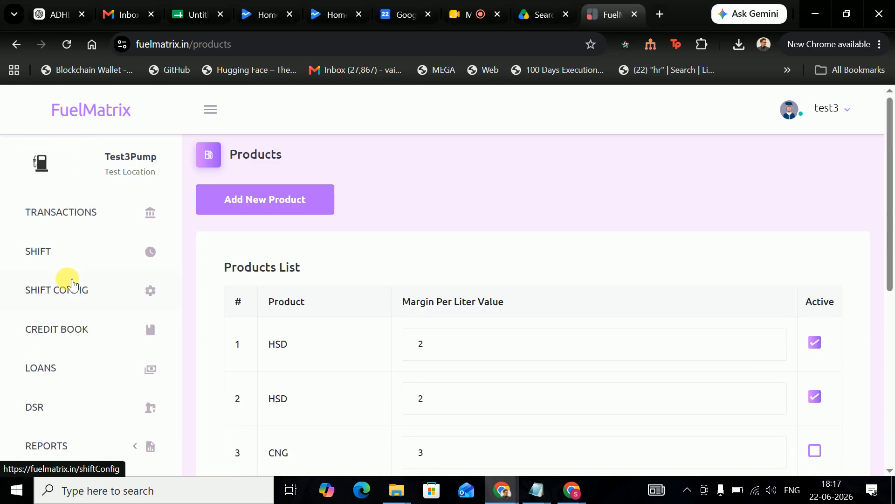
pyautogui.click(67, 284)
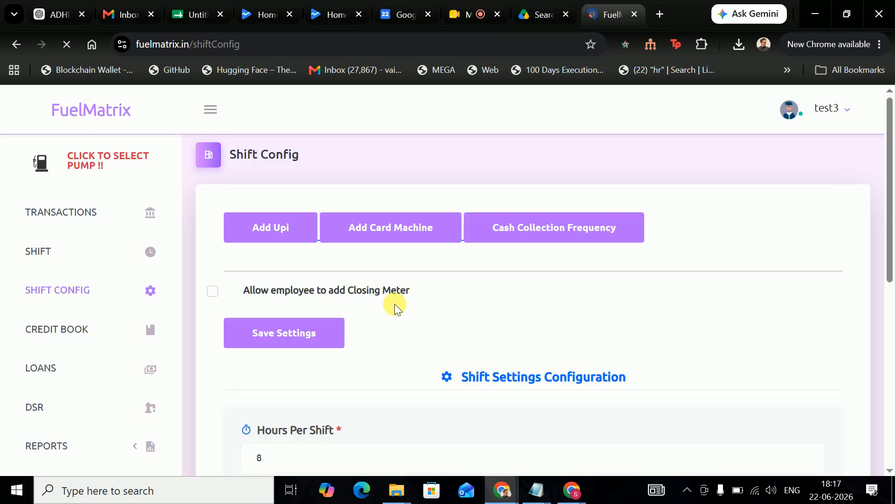
pyautogui.scroll(-1, 374, 340)
pyautogui.scroll(-5, 374, 340)
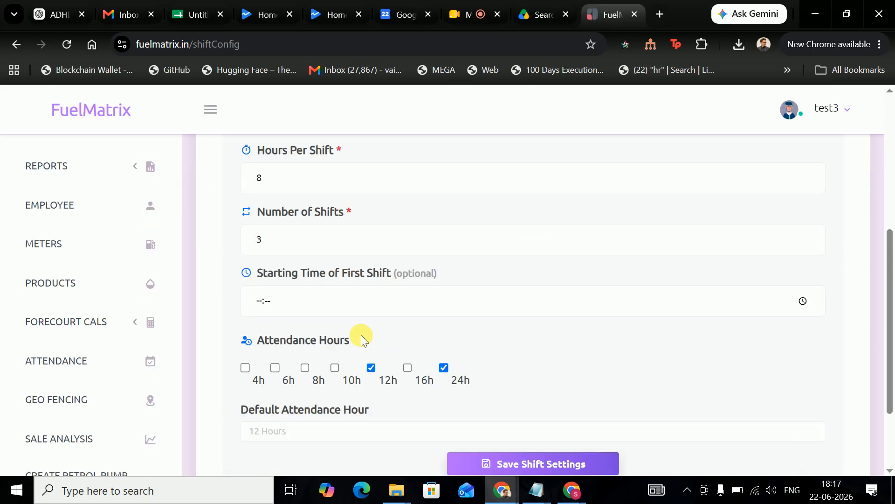
pyautogui.scroll(6, 382, 382)
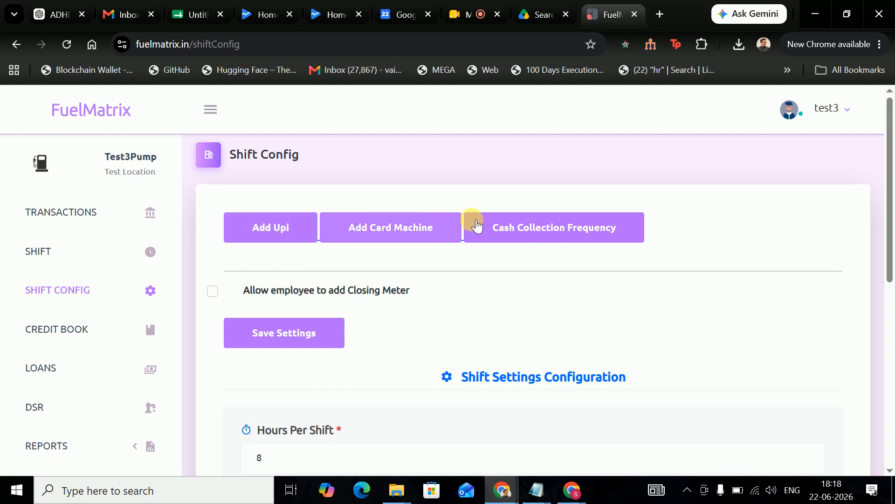
pyautogui.click(530, 227)
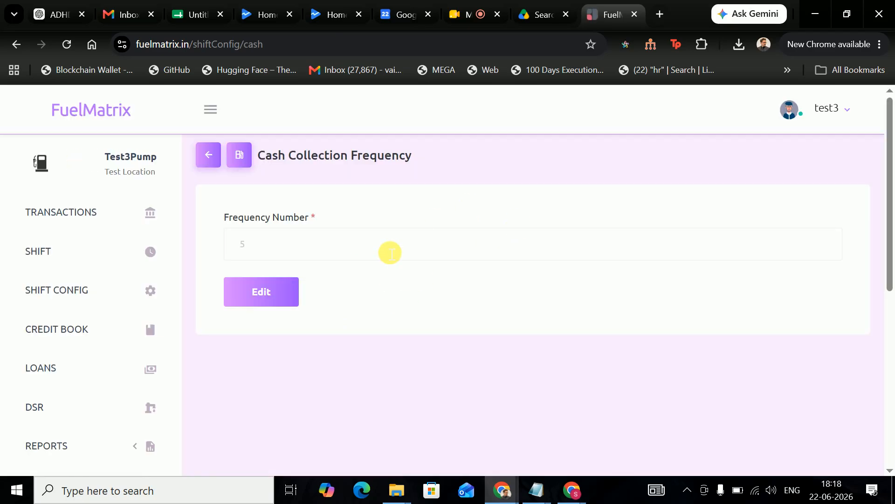
pyautogui.click(391, 252)
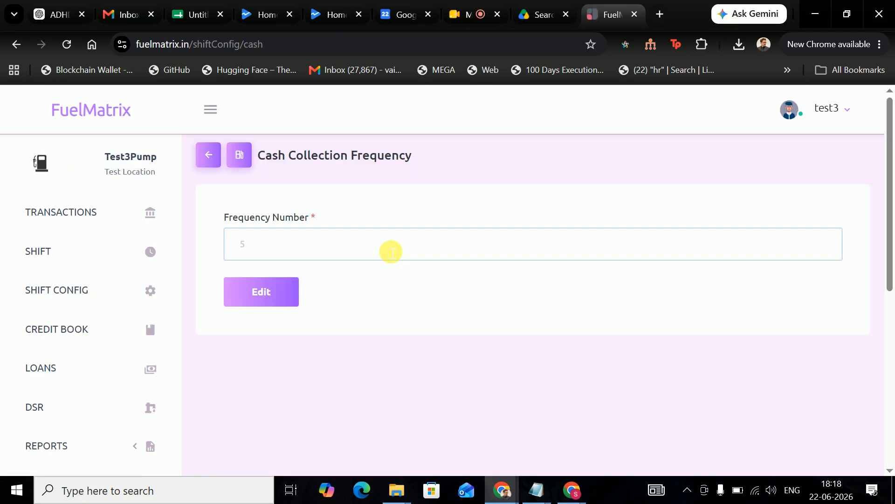
pyautogui.click(221, 161)
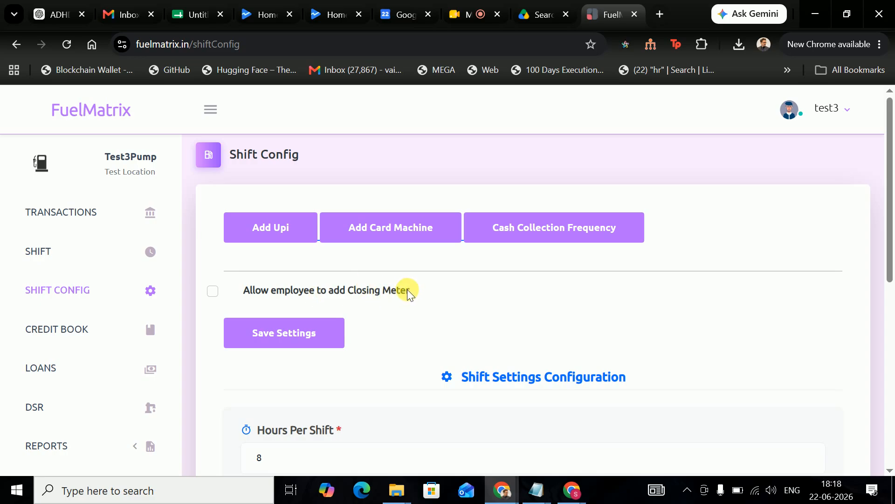
# - Open the UPI options list showing Google Pay, Paytm, PhonePe and poppay
pyautogui.click(303, 233)
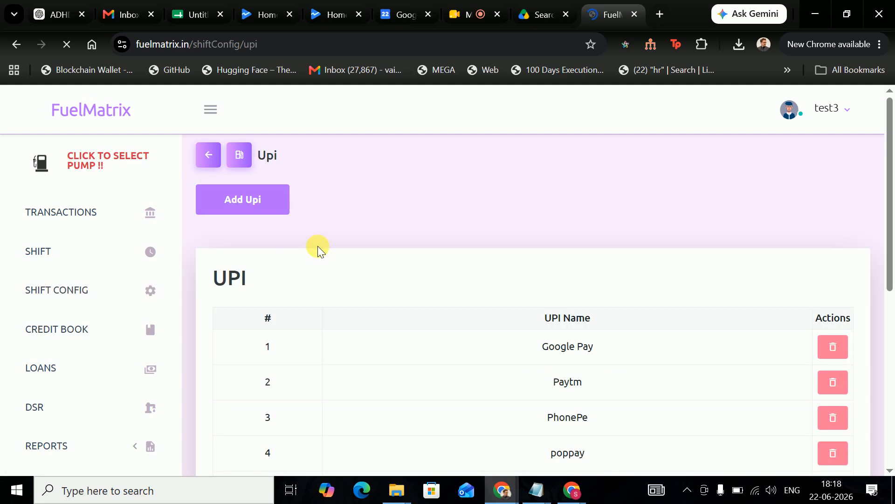
pyautogui.scroll(-5, 400, 283)
pyautogui.scroll(5, 401, 284)
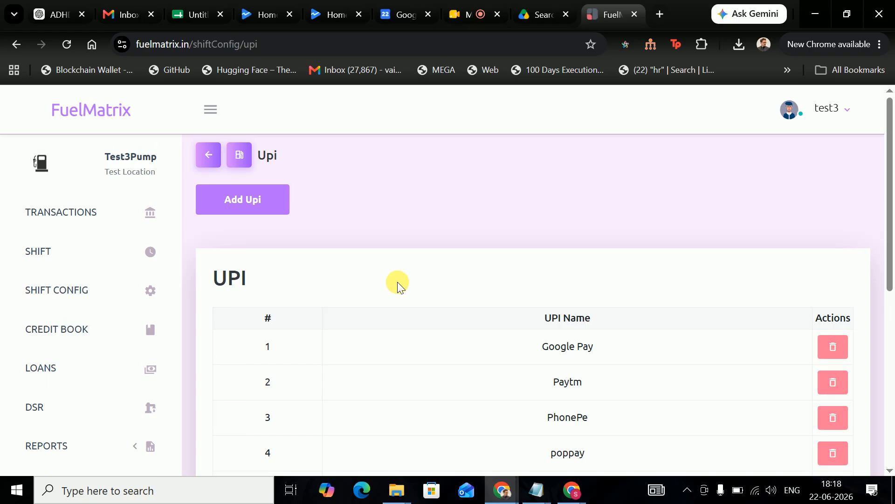
# - Start a new UPI entry, type a name for it, then close the form unsaved
pyautogui.click(259, 202)
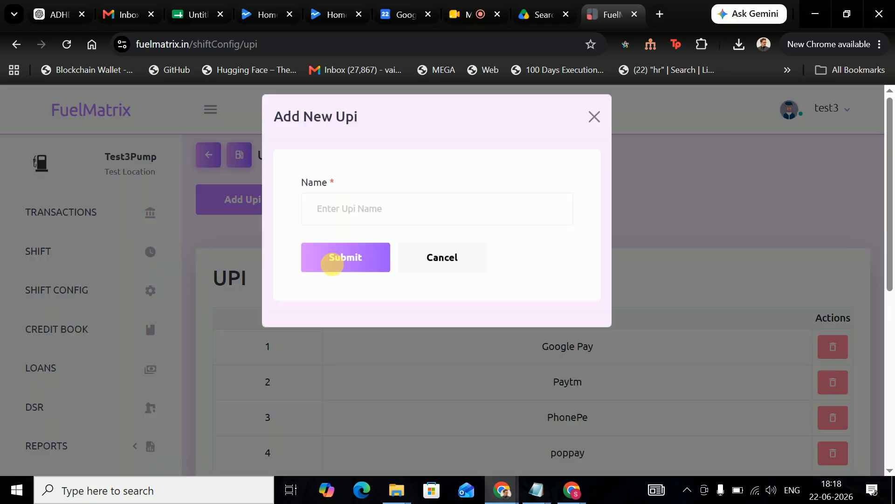
pyautogui.click(369, 220)
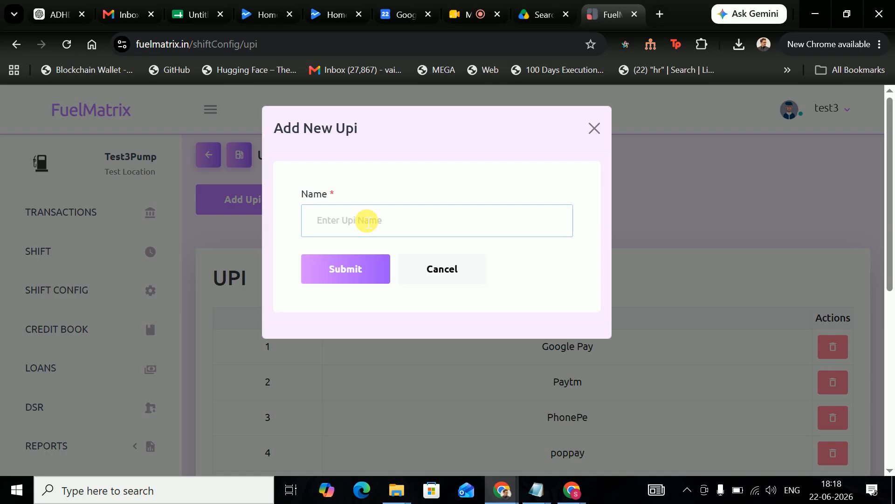
pyautogui.write('Rohit UPI Phone')
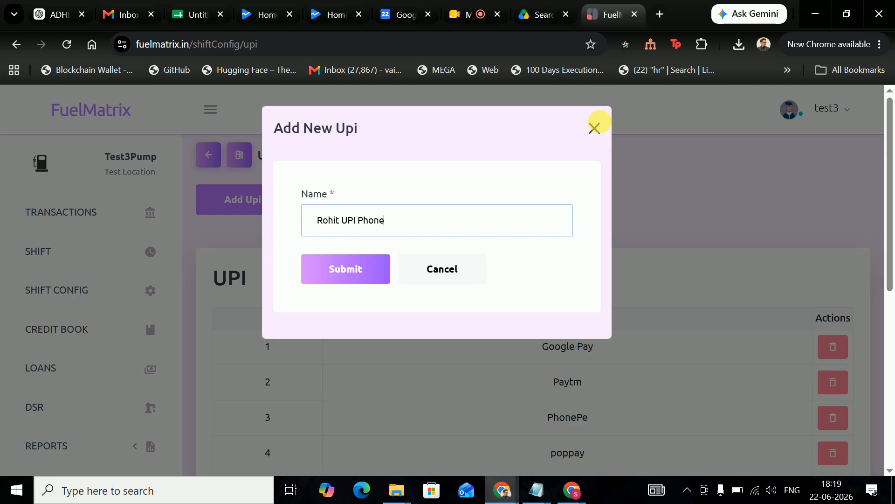
pyautogui.click(596, 126)
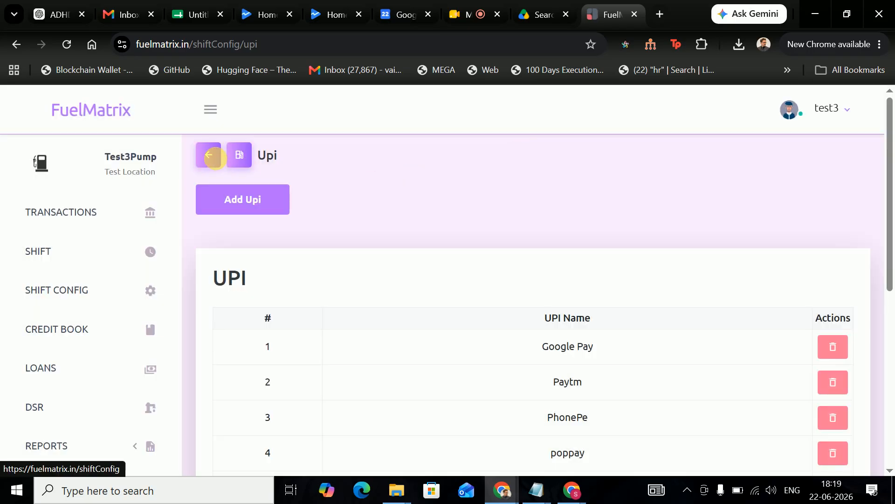
# - Go back to Shift Config and review its 8-hour, 3-shift settings
pyautogui.click(214, 158)
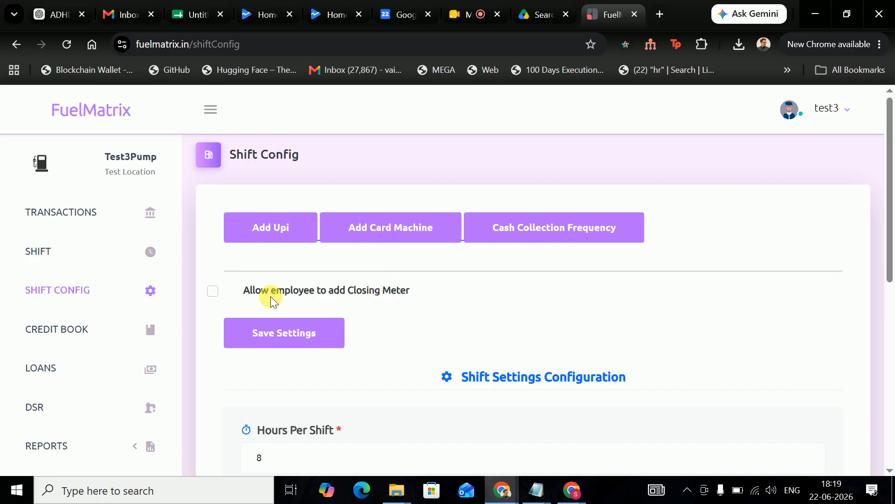
pyautogui.scroll(-1, 351, 307)
pyautogui.scroll(-4, 213, 310)
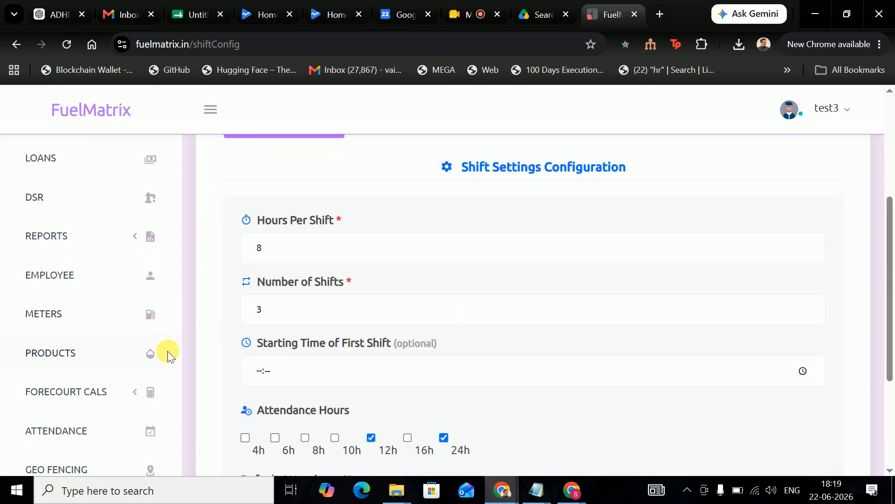
pyautogui.scroll(2, 168, 353)
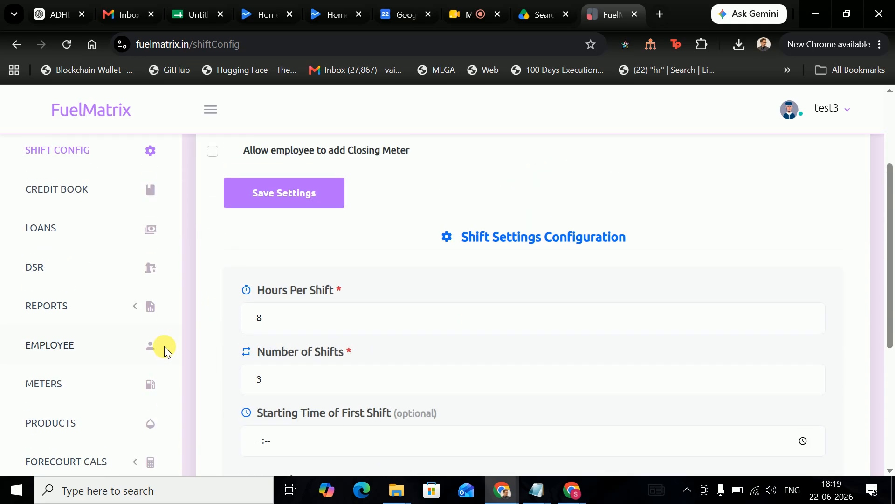
pyautogui.scroll(3, 164, 349)
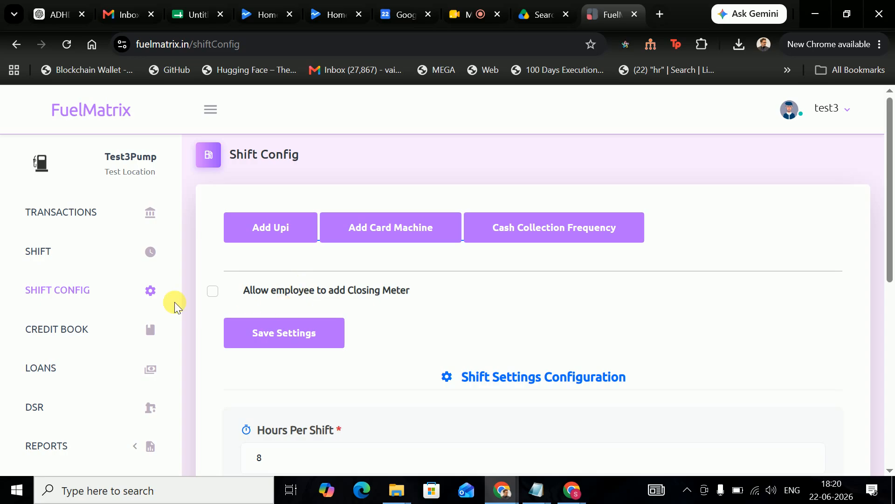
pyautogui.scroll(-4, 88, 345)
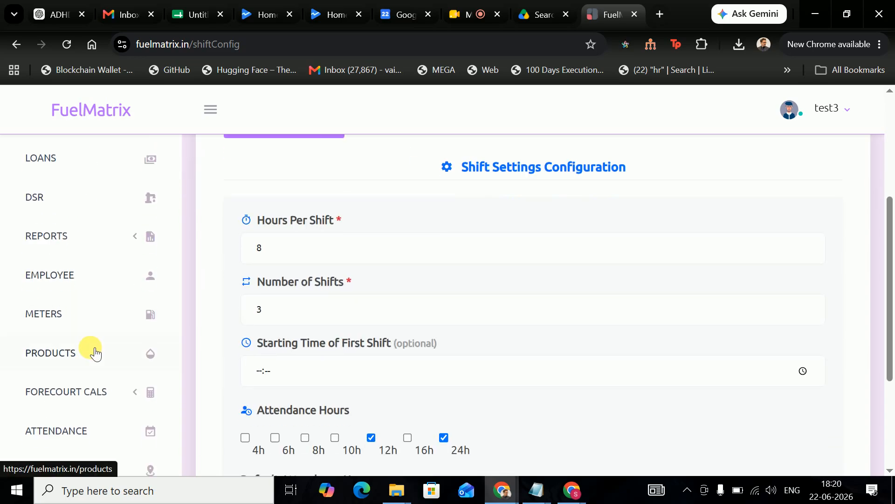
# - Open the Products page from the sidebar
pyautogui.click(90, 348)
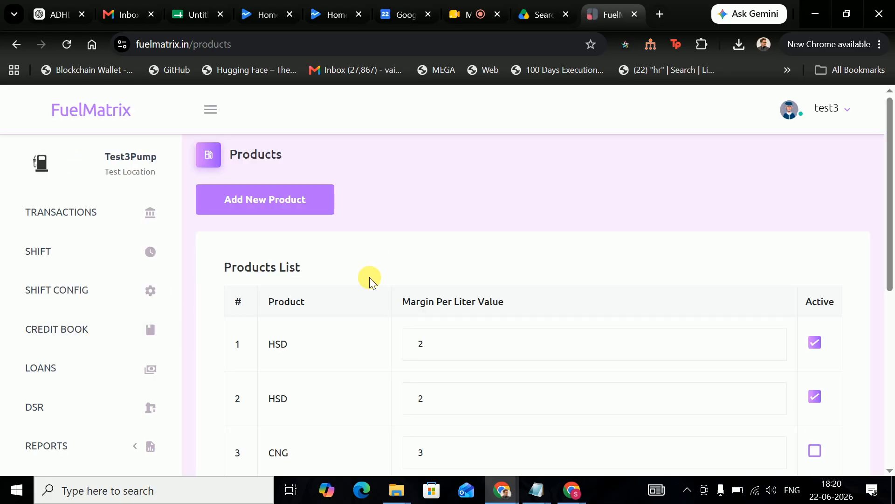
pyautogui.scroll(-4, 362, 292)
pyautogui.scroll(3, 372, 311)
pyautogui.scroll(1, 298, 214)
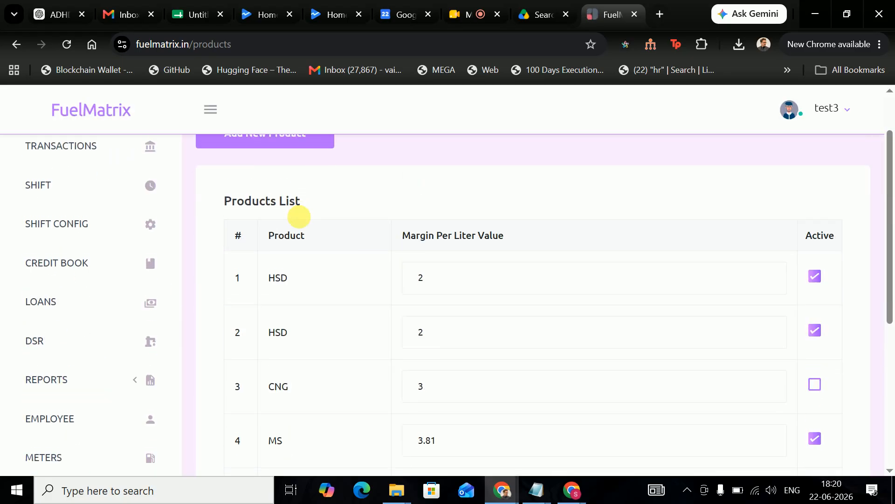
# - Add a new product named Kero with a margin of 2 per litre and submit it
pyautogui.click(312, 200)
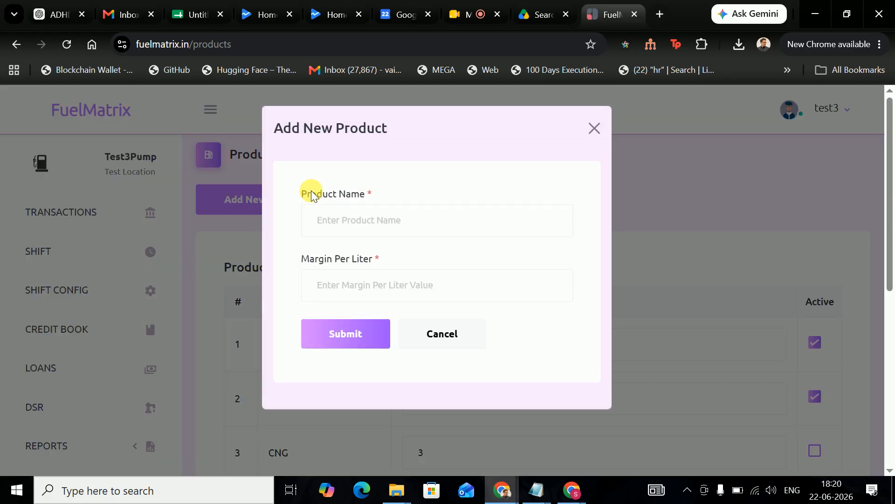
pyautogui.click(401, 235)
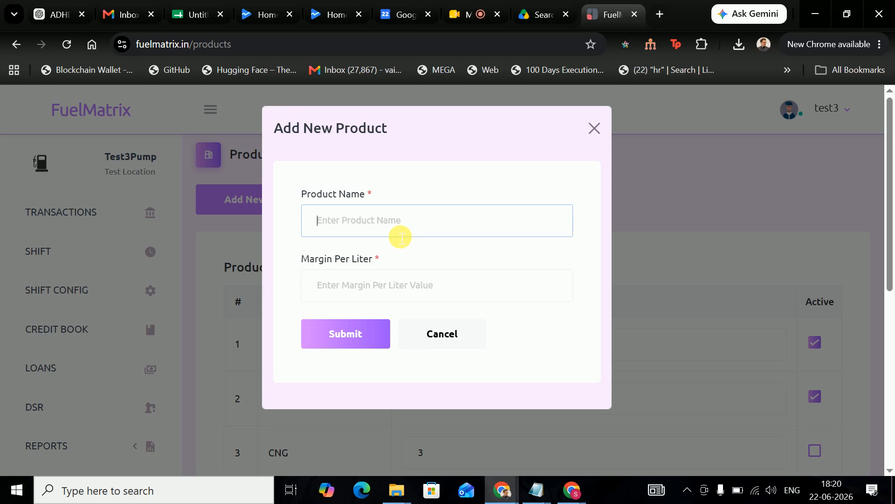
pyautogui.write('Kero')
pyautogui.click(362, 299)
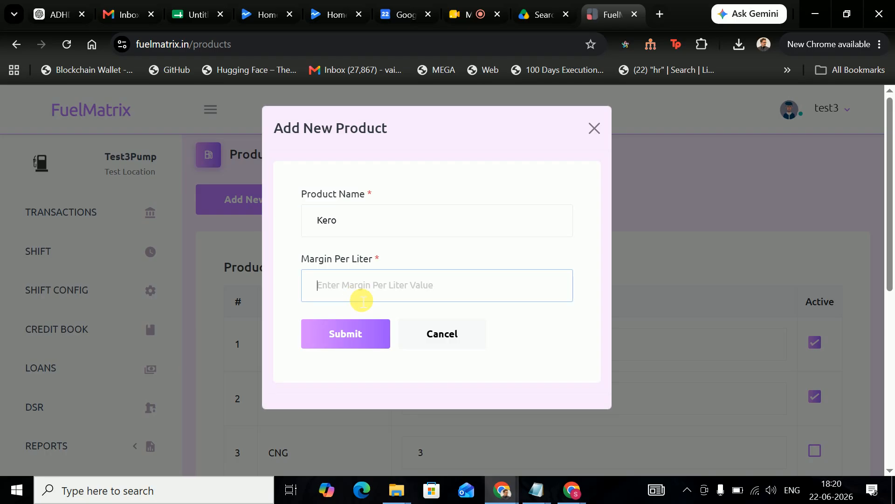
pyautogui.write('2')
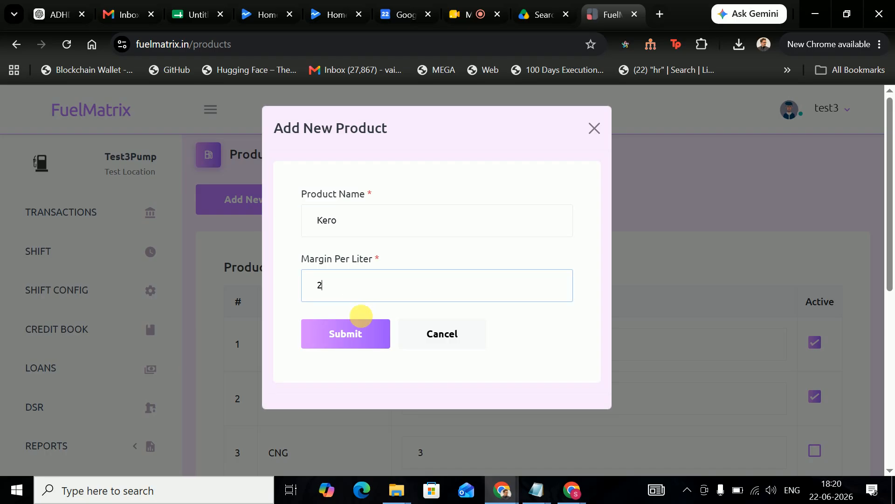
pyautogui.click(365, 334)
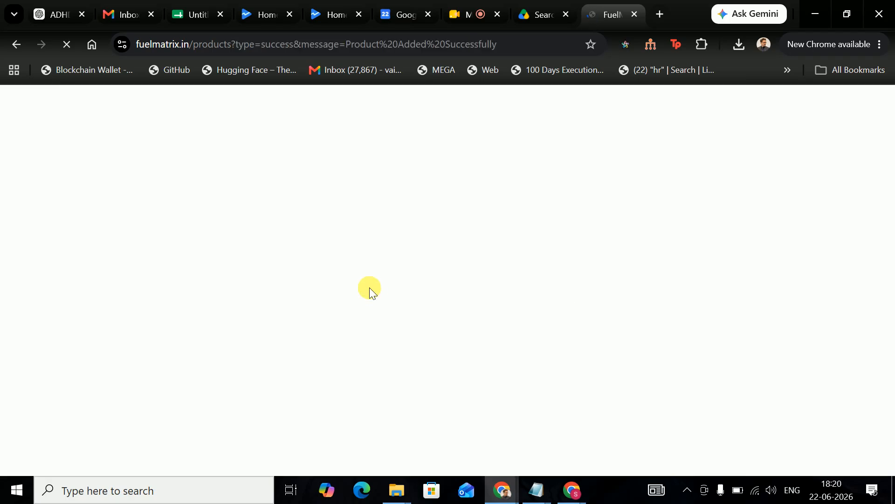
# - Untick Active on the second HSD product row
pyautogui.scroll(-5, 544, 293)
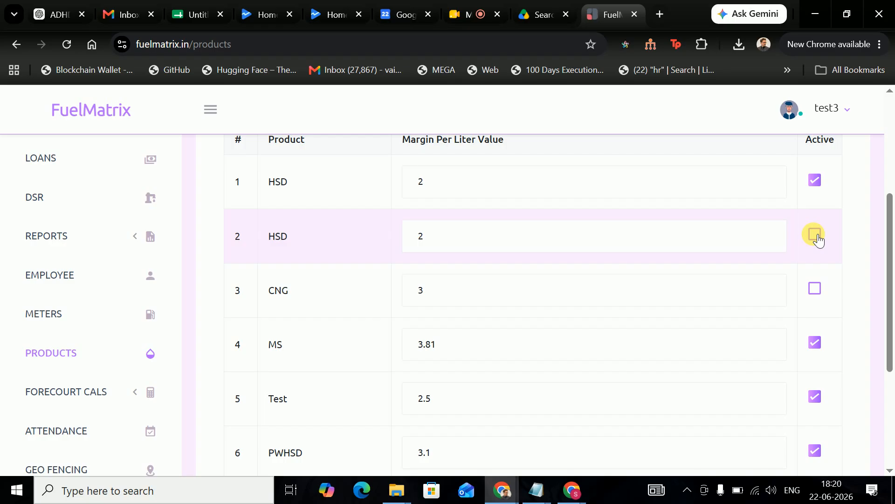
pyautogui.click(815, 234)
pyautogui.scroll(-4, 351, 357)
pyautogui.scroll(5, 516, 340)
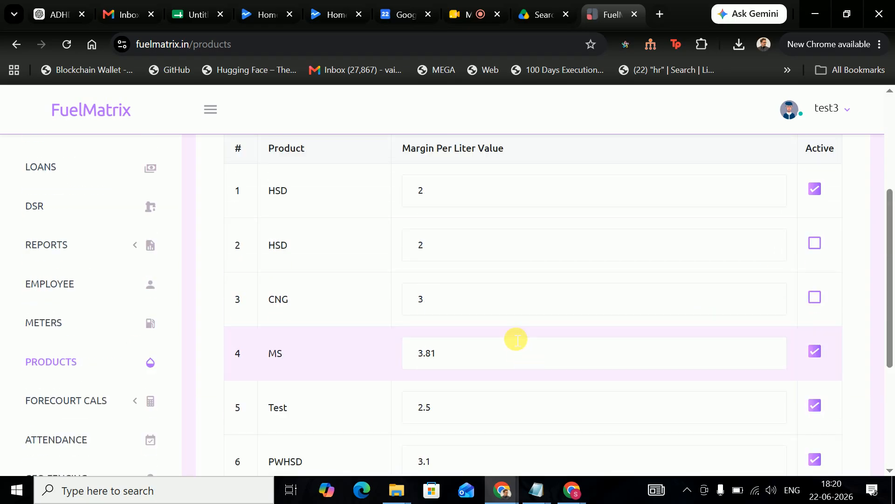
# - Change the second HSD product's margin to 2.2 and save the product list
pyautogui.click(476, 257)
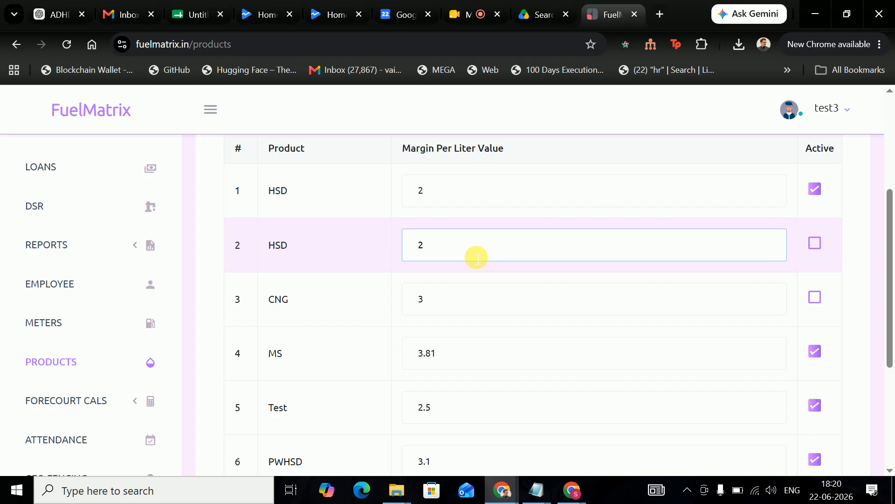
pyautogui.write('.2')
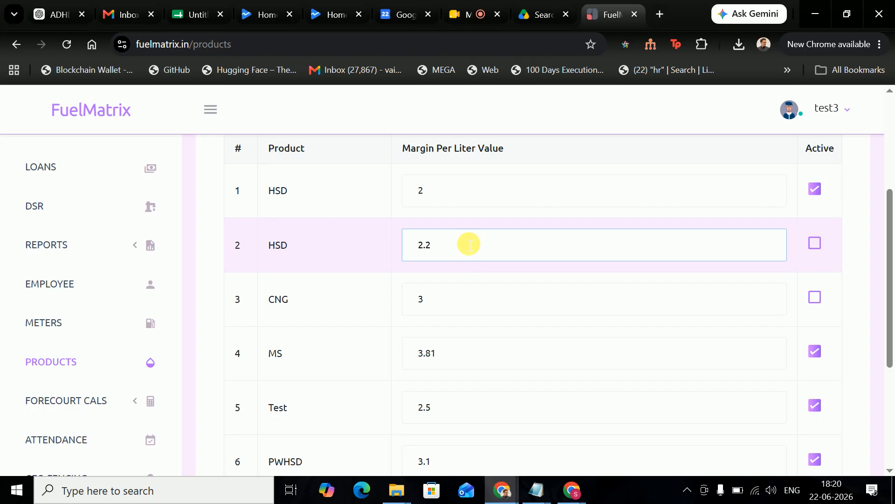
pyautogui.scroll(-1, 420, 312)
pyautogui.scroll(-4, 420, 312)
pyautogui.click(269, 359)
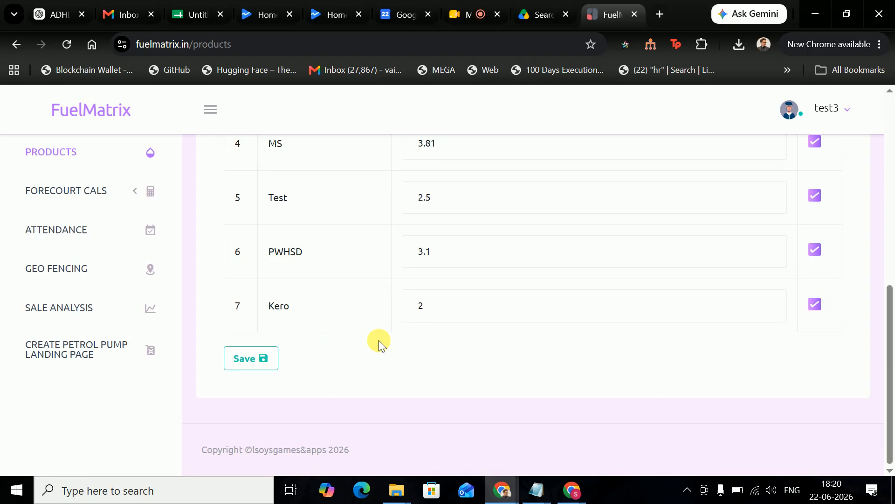
pyautogui.scroll(3, 380, 340)
pyautogui.scroll(1, 451, 188)
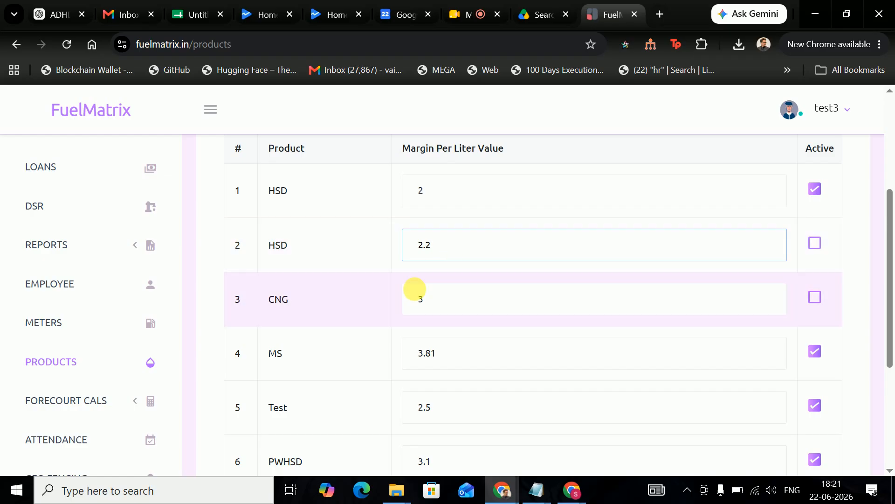
pyautogui.scroll(-3, 401, 308)
pyautogui.scroll(4, 98, 316)
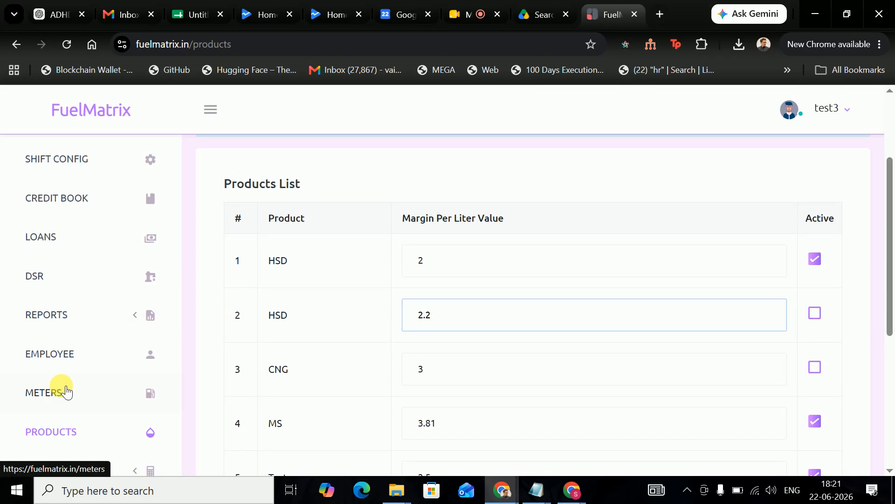
pyautogui.scroll(-3, 275, 357)
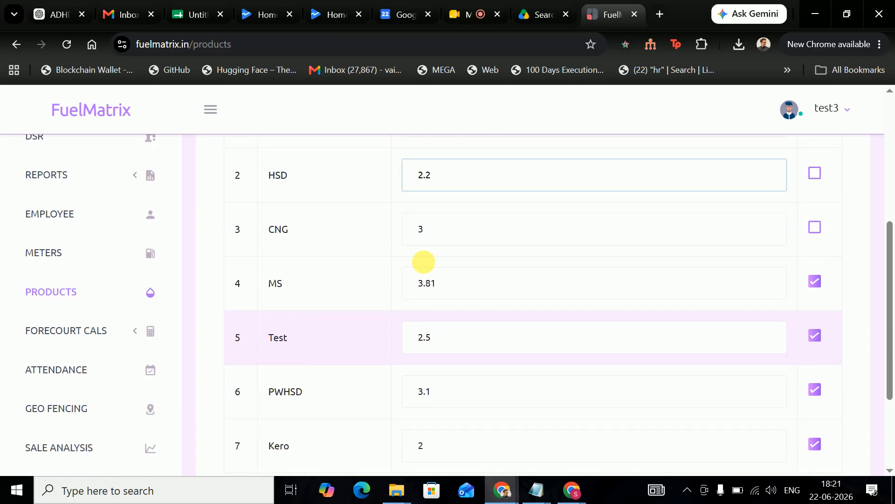
pyautogui.click(371, 200)
pyautogui.scroll(3, 367, 216)
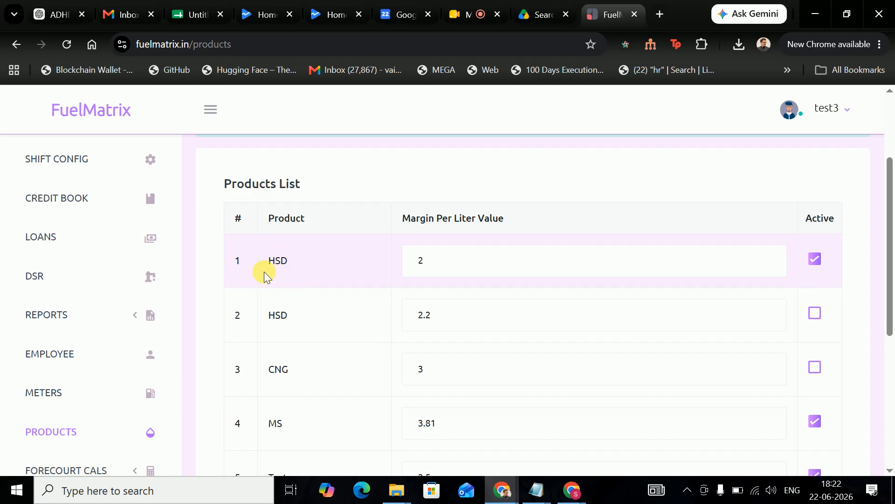
pyautogui.scroll(3, 124, 279)
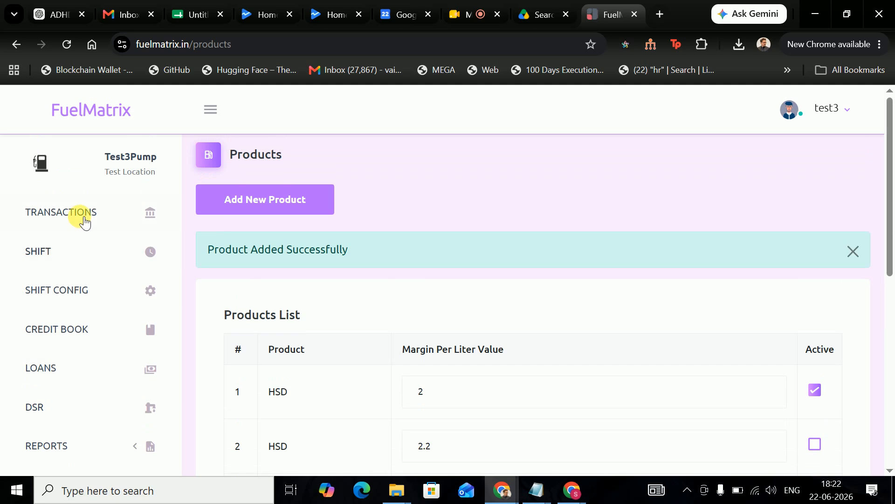
pyautogui.scroll(-4, 140, 261)
pyautogui.scroll(-1, 178, 289)
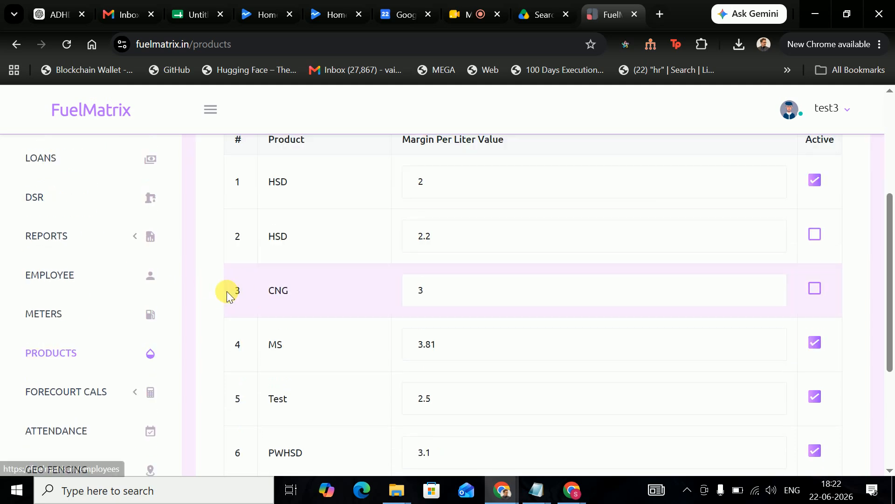
# - Open the Meters page listing four meters and bring up an empty Add New Meter form
pyautogui.click(100, 315)
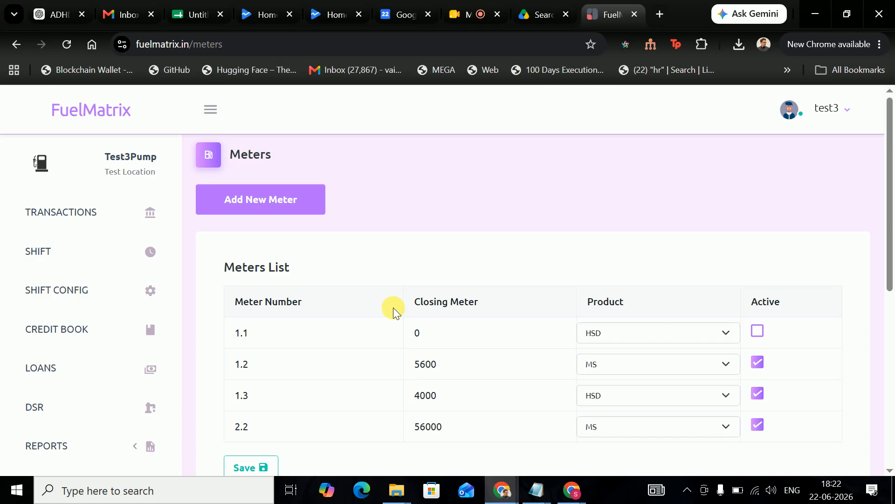
pyautogui.scroll(-2, 389, 309)
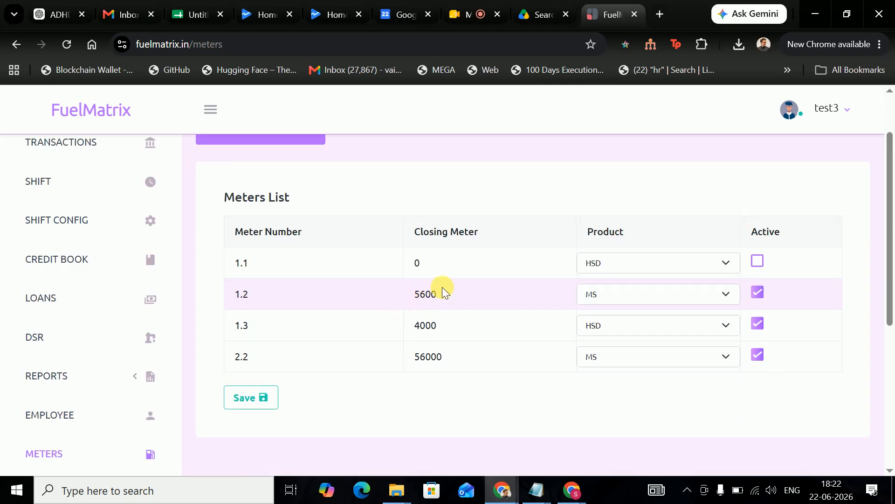
pyautogui.scroll(2, 442, 287)
pyautogui.scroll(-4, 96, 359)
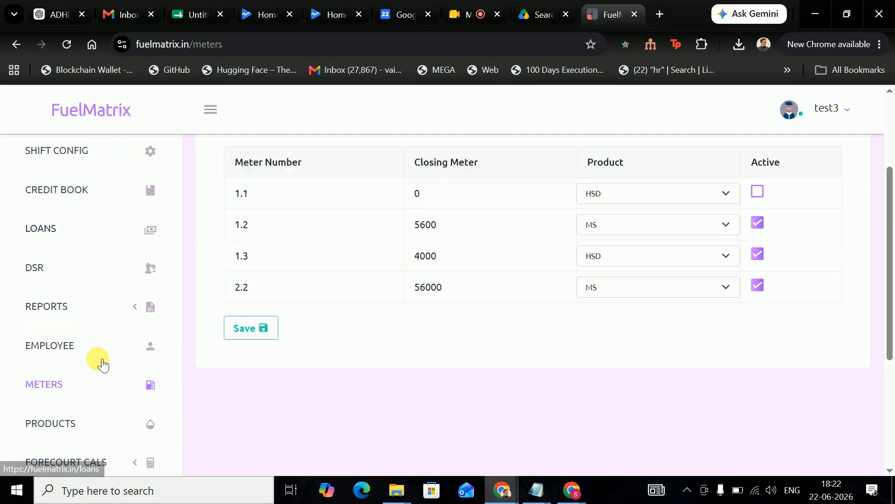
pyautogui.scroll(4, 187, 303)
pyautogui.click(257, 206)
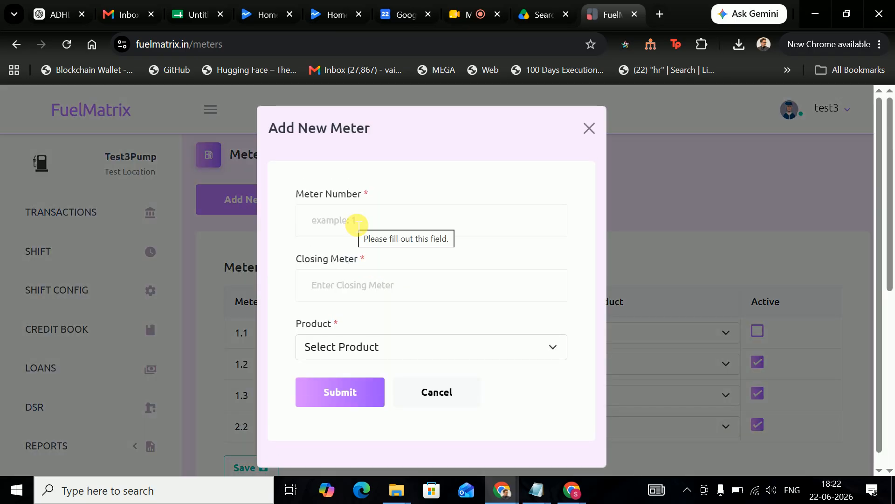
# - Enter a meter number in the Add New Meter form and choose Kero as its product
pyautogui.click(357, 225)
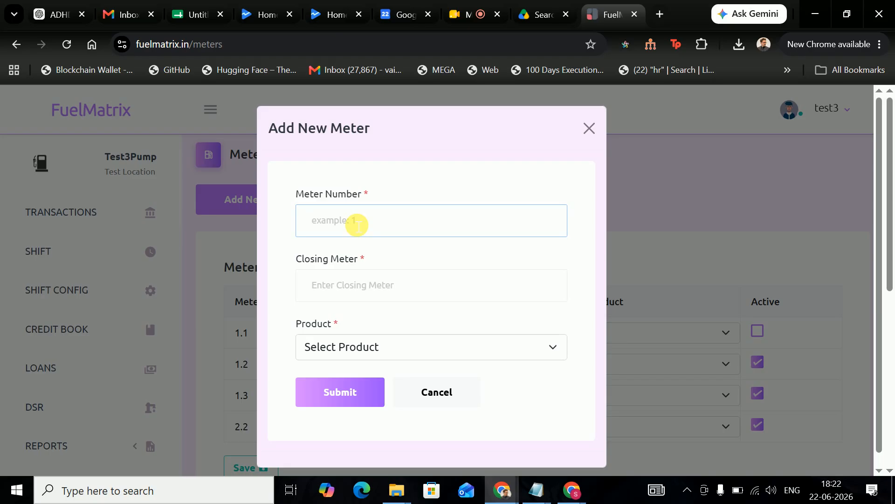
pyautogui.write('1.1')
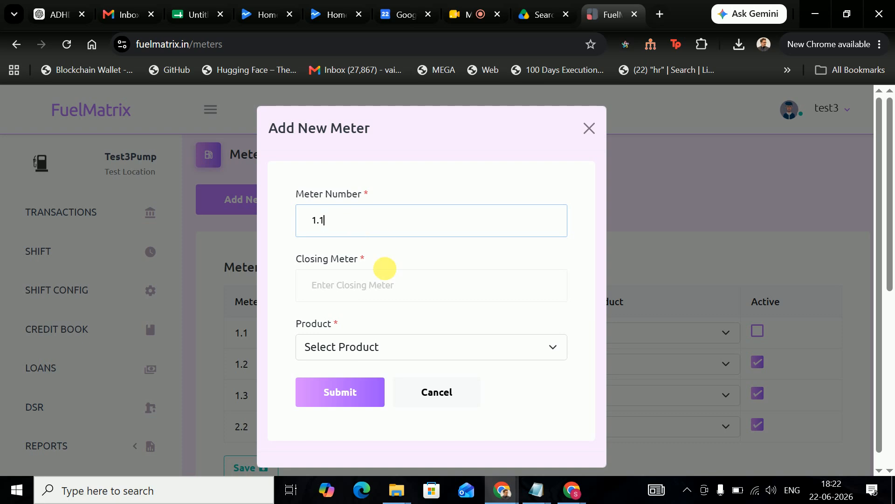
pyautogui.click(392, 289)
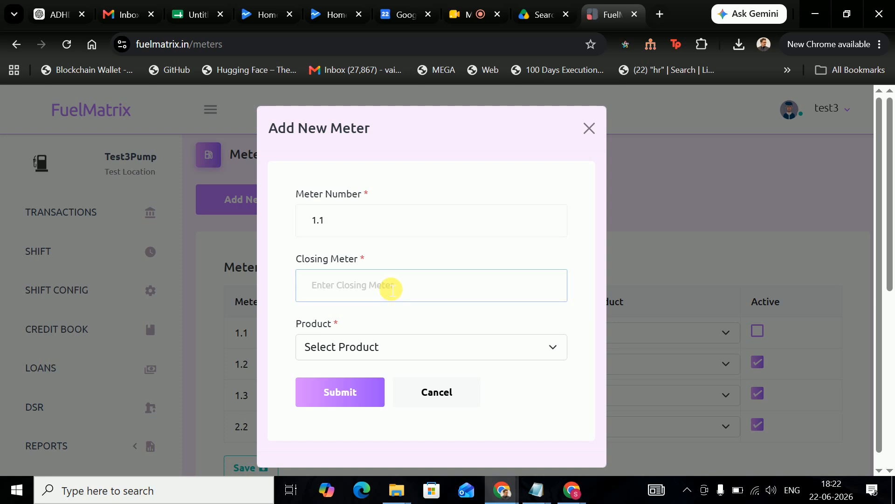
pyautogui.click(384, 343)
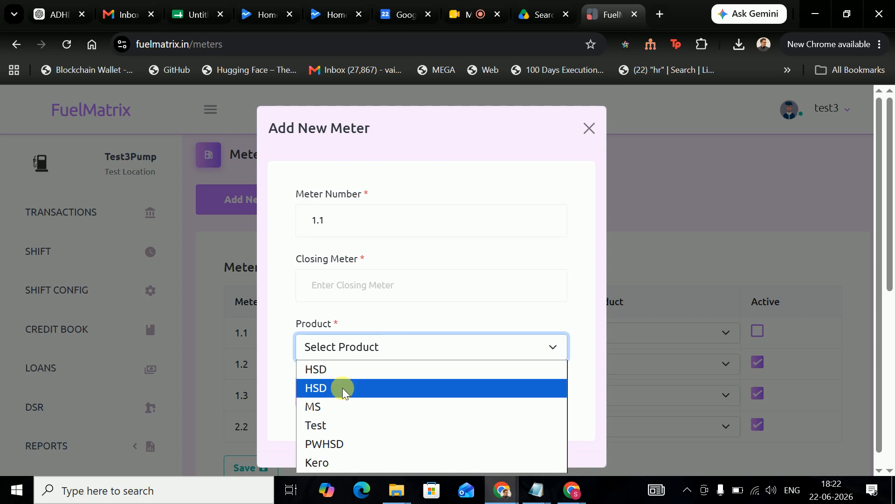
pyautogui.click(367, 425)
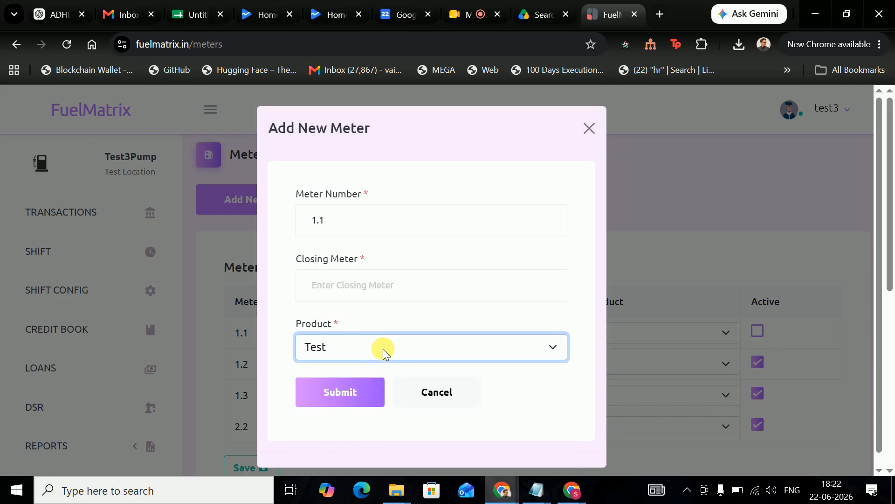
pyautogui.click(361, 357)
pyautogui.click(342, 461)
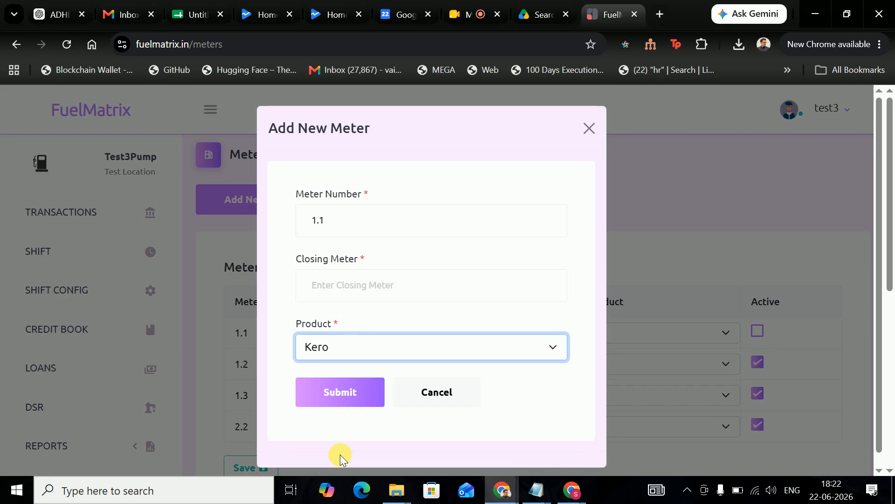
# - Correct the meter number to 5.1, enter closing meter 003322, and submit the meter
pyautogui.click(352, 232)
pyautogui.hotkey('ctrl', 'a')
pyautogui.write('4')
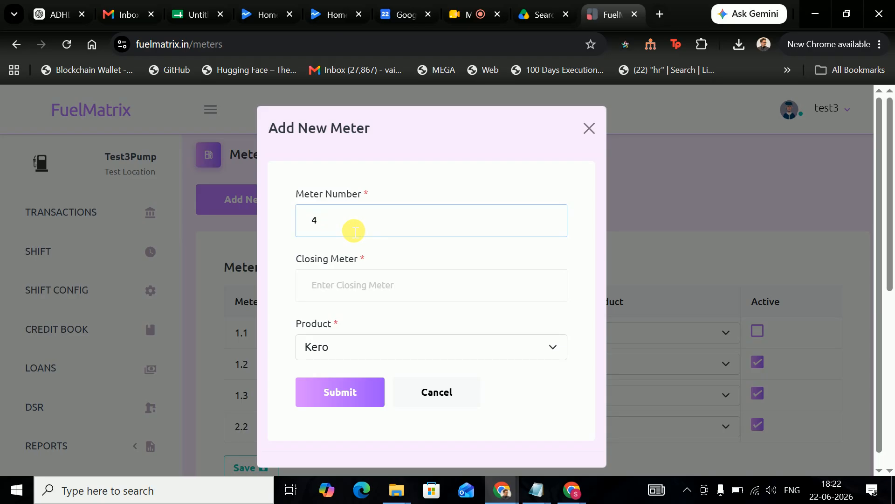
pyautogui.press('BackSpace')
pyautogui.write('5.3')
pyautogui.click(349, 281)
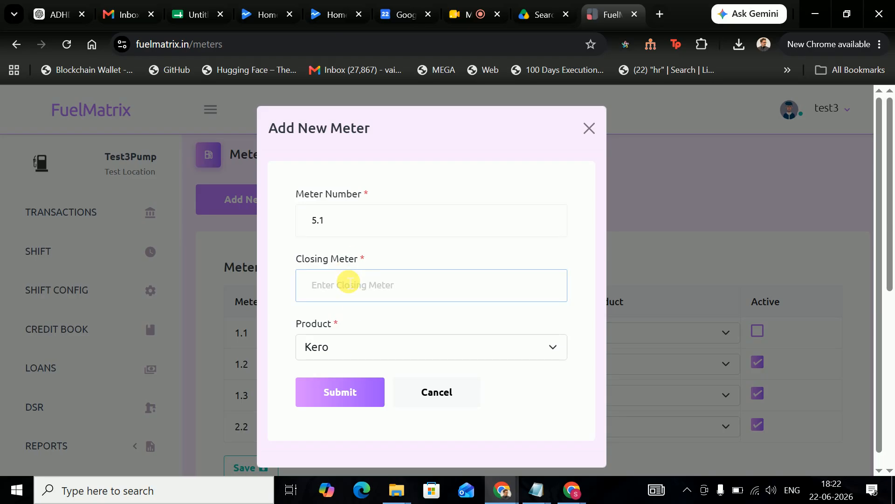
pyautogui.write('003322')
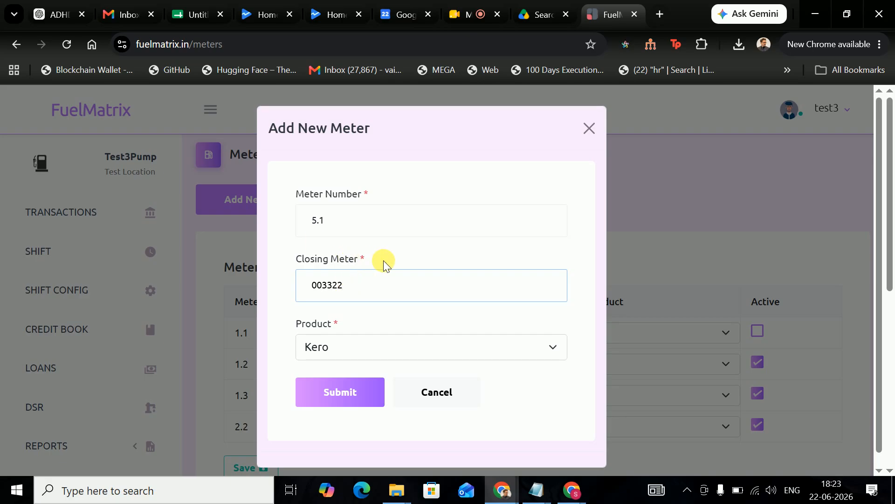
pyautogui.click(348, 394)
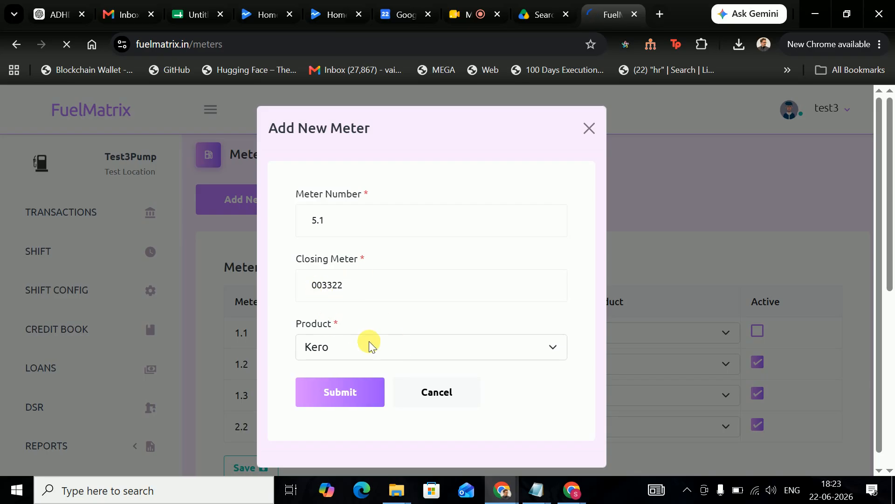
# - Toggle meter 5.1's Active checkbox off and back on so it stays active
pyautogui.scroll(-5, 431, 253)
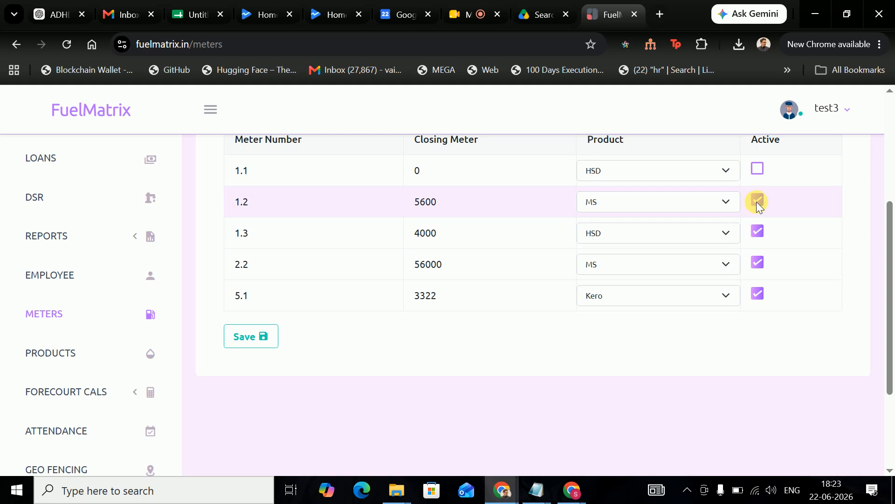
pyautogui.scroll(2, 746, 251)
pyautogui.click(759, 364)
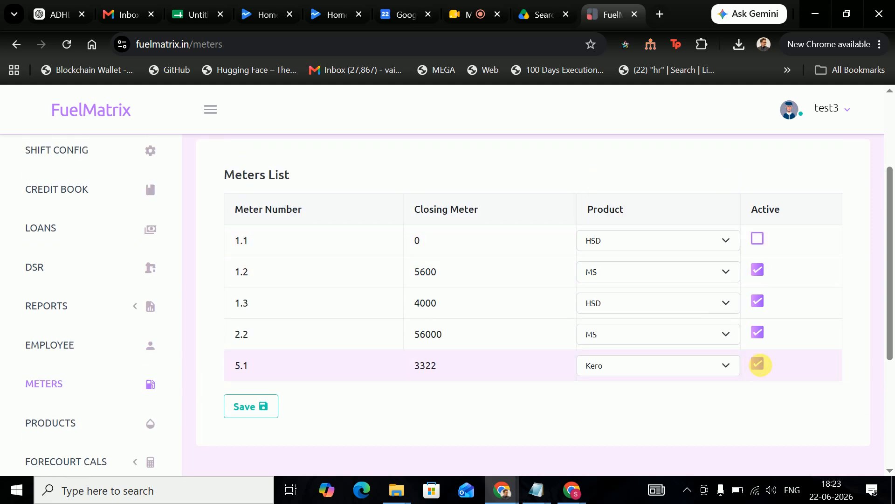
pyautogui.click(759, 364)
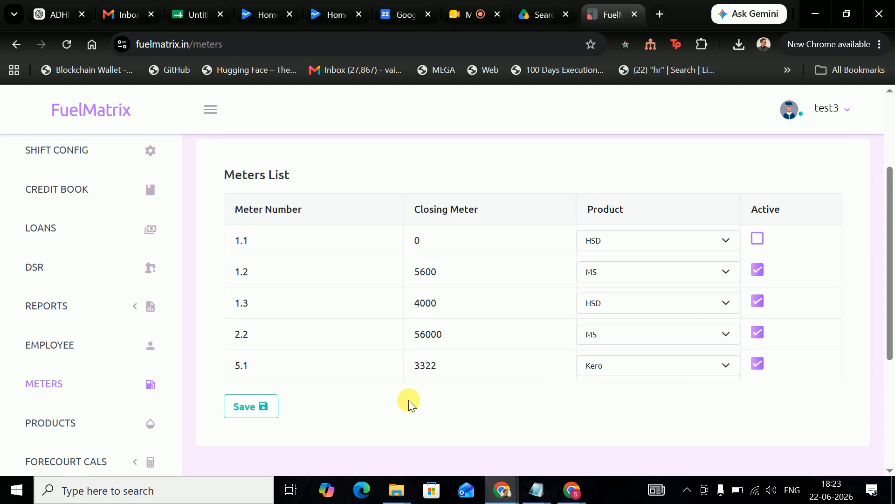
pyautogui.scroll(2, 168, 298)
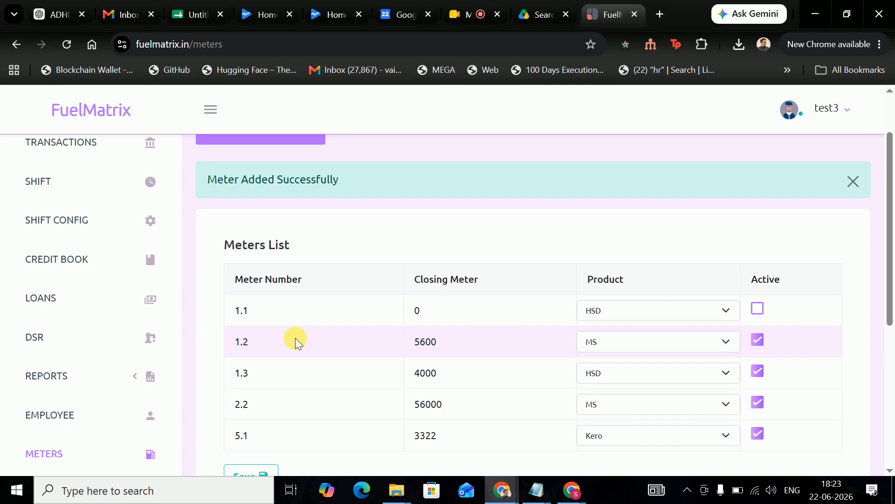
# - Go to the Employees page and bring up the Add Employee form
pyautogui.click(92, 413)
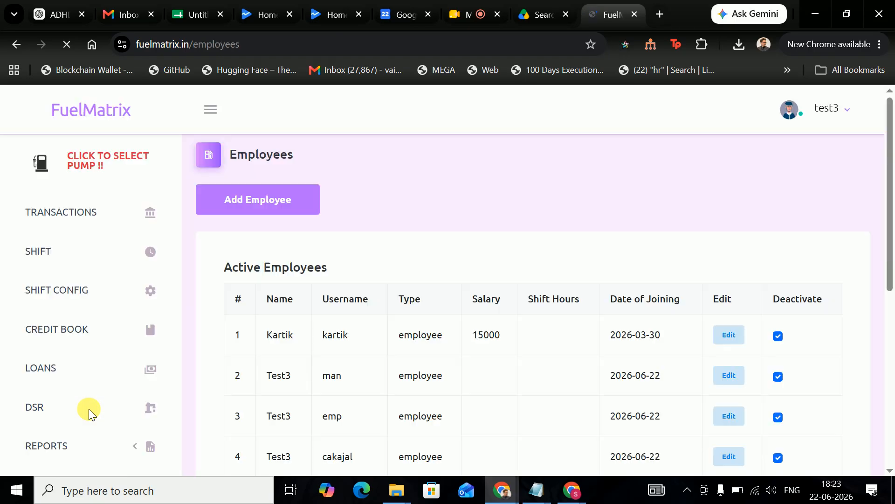
pyautogui.scroll(-5, 565, 312)
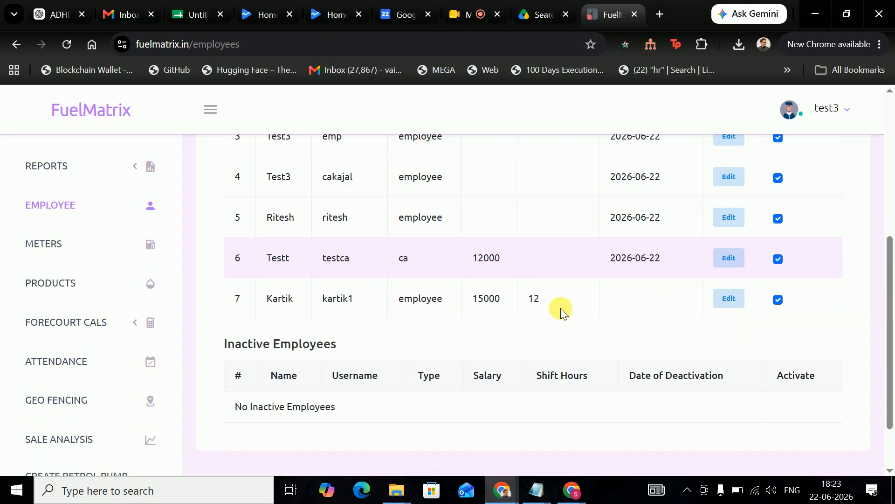
pyautogui.scroll(5, 463, 312)
pyautogui.click(292, 206)
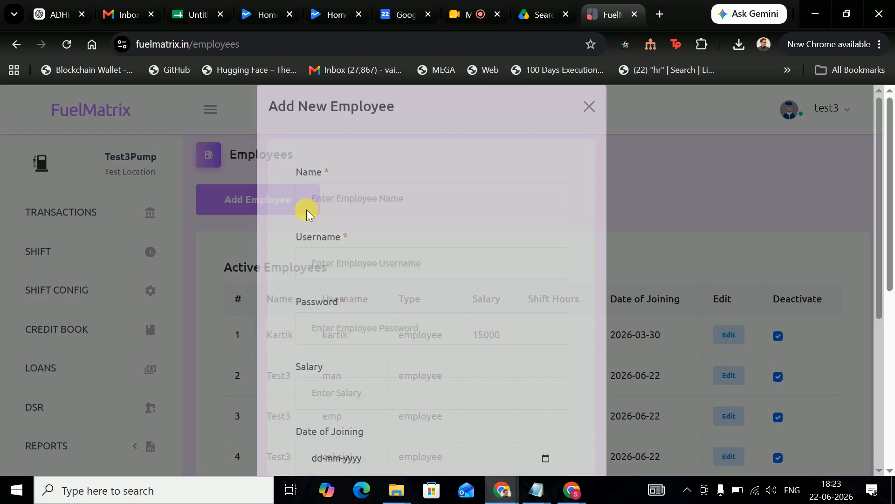
# - Enter name D, a username and an account password for the new employee
pyautogui.scroll(-2, 399, 236)
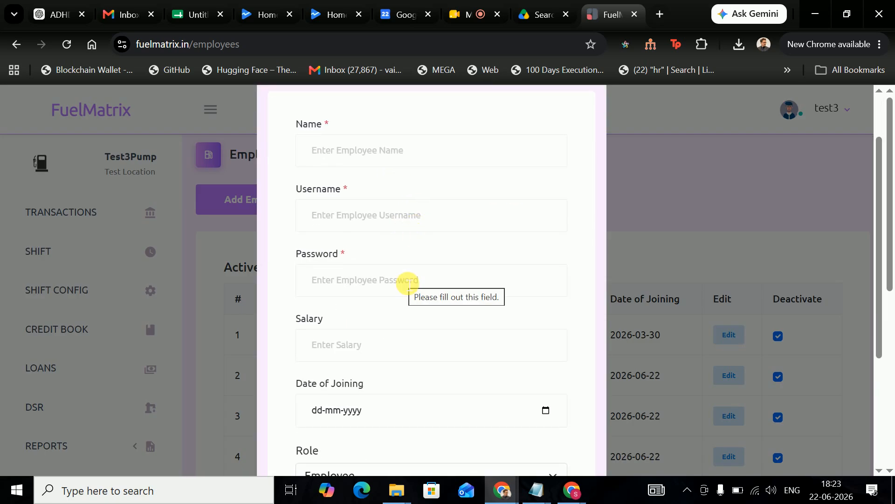
pyautogui.scroll(-2, 412, 278)
pyautogui.scroll(4, 396, 243)
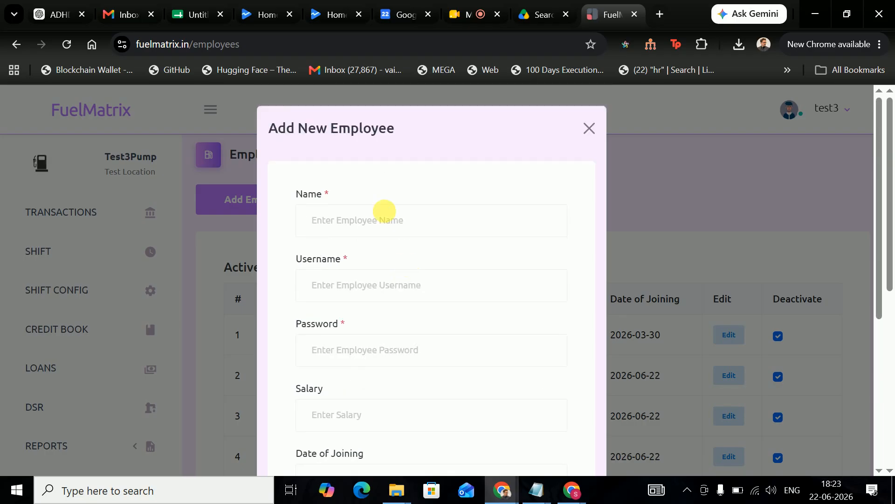
pyautogui.click(391, 217)
pyautogui.write('D')
pyautogui.click(366, 283)
pyautogui.write('d')
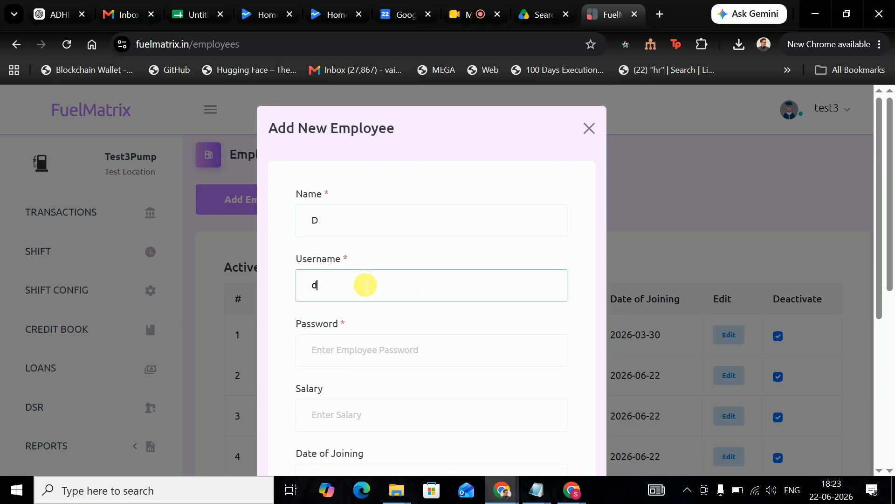
pyautogui.click(348, 357)
pyautogui.write('d')
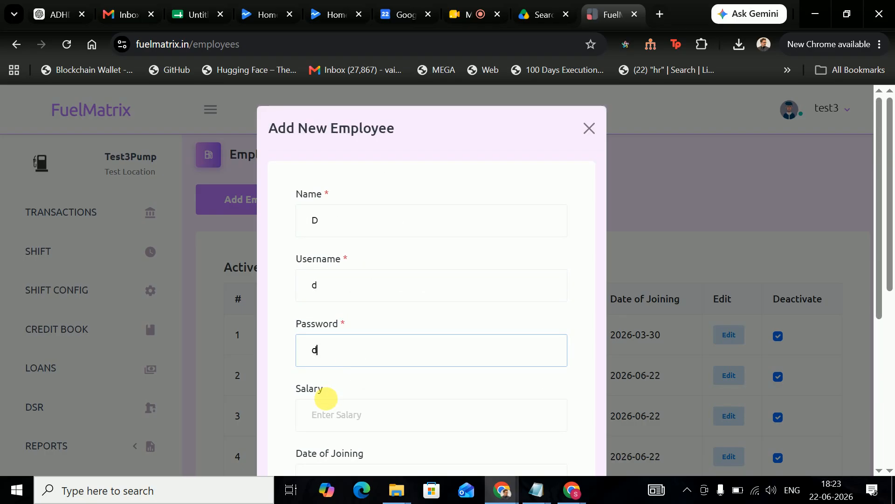
# - Set salary to 12000 and joining date to 16 June 2026
pyautogui.scroll(-3, 370, 314)
pyautogui.click(394, 275)
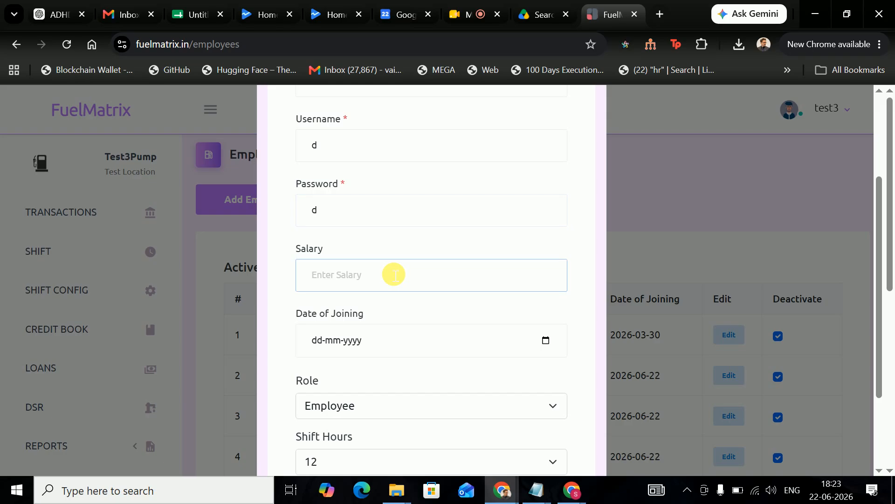
pyautogui.write('120000')
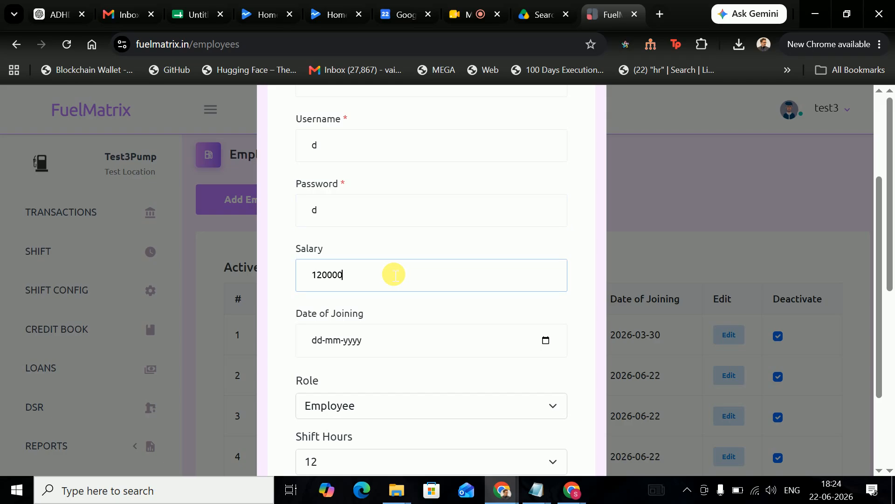
pyautogui.press('BackSpace')
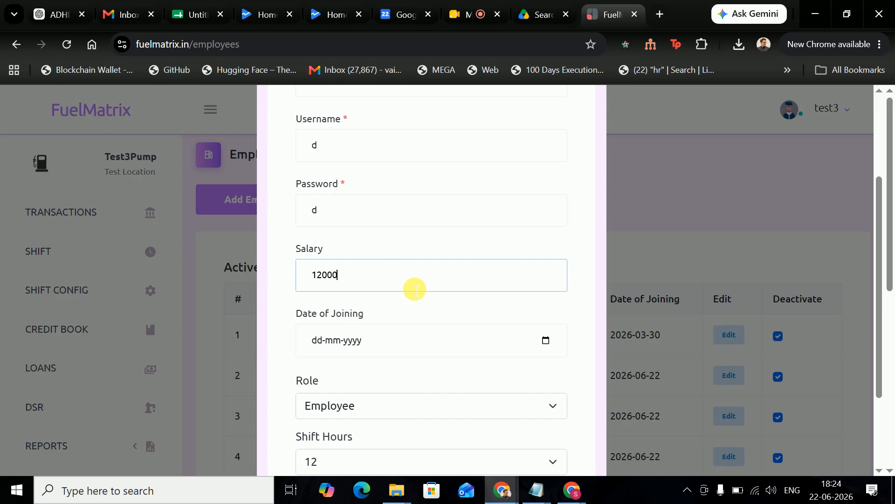
pyautogui.click(547, 340)
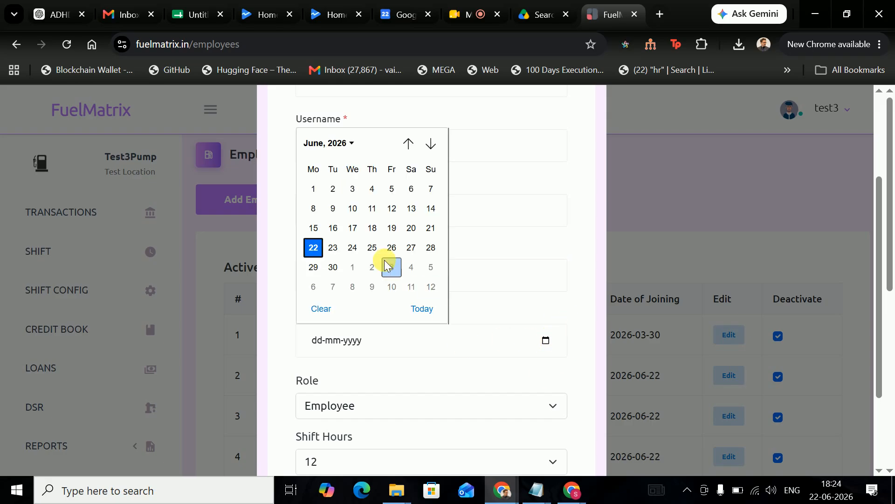
pyautogui.click(332, 228)
# - Keep role Employee and 12 shift hours, then submit the new employee
pyautogui.scroll(-1, 400, 317)
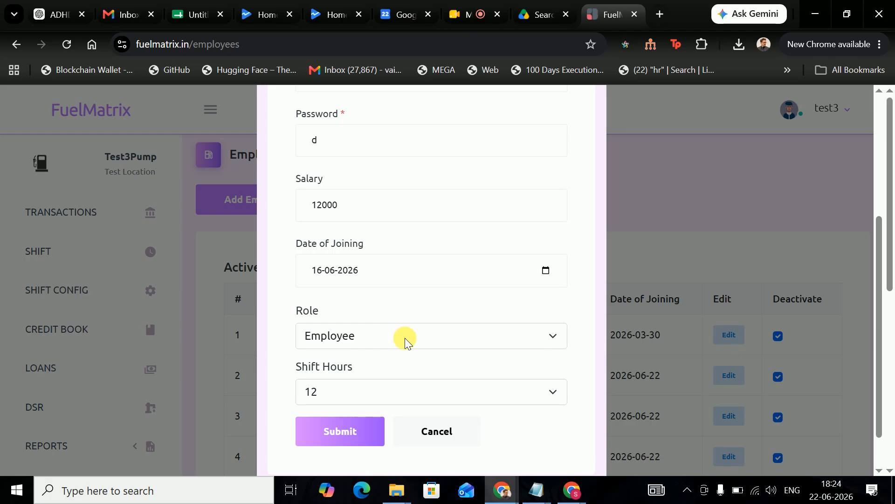
pyautogui.click(405, 337)
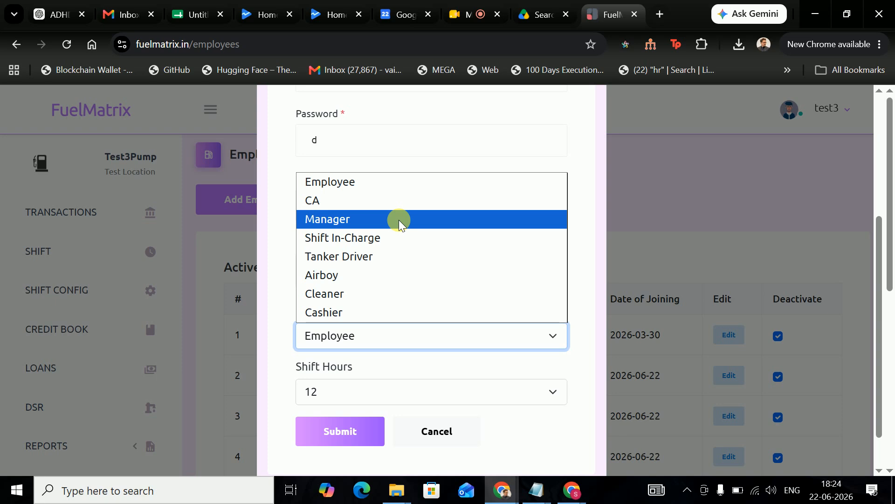
pyautogui.click(385, 175)
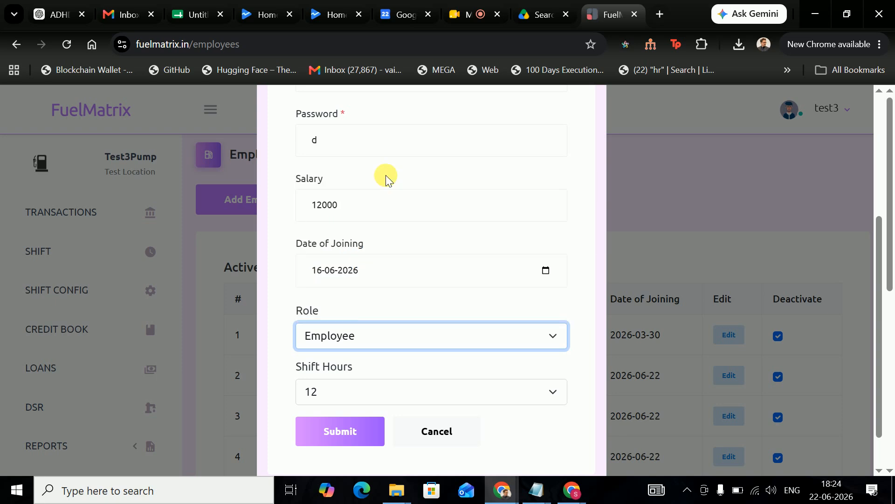
pyautogui.scroll(-1, 383, 289)
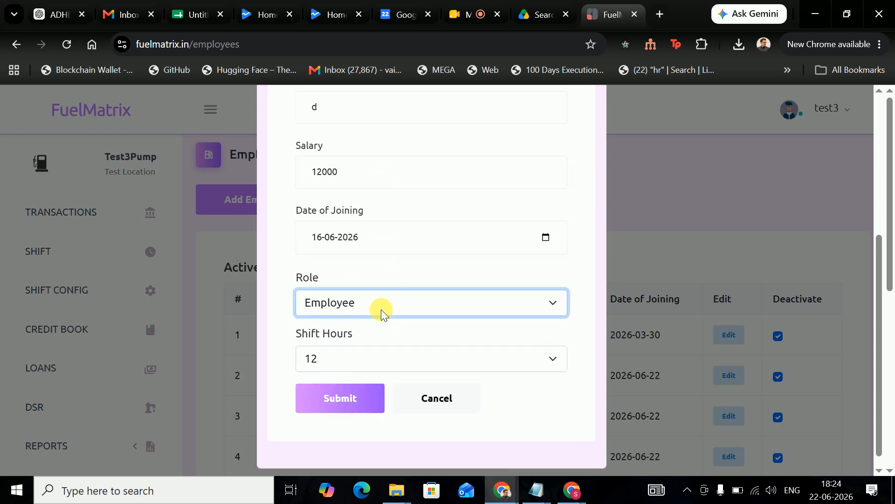
pyautogui.click(368, 344)
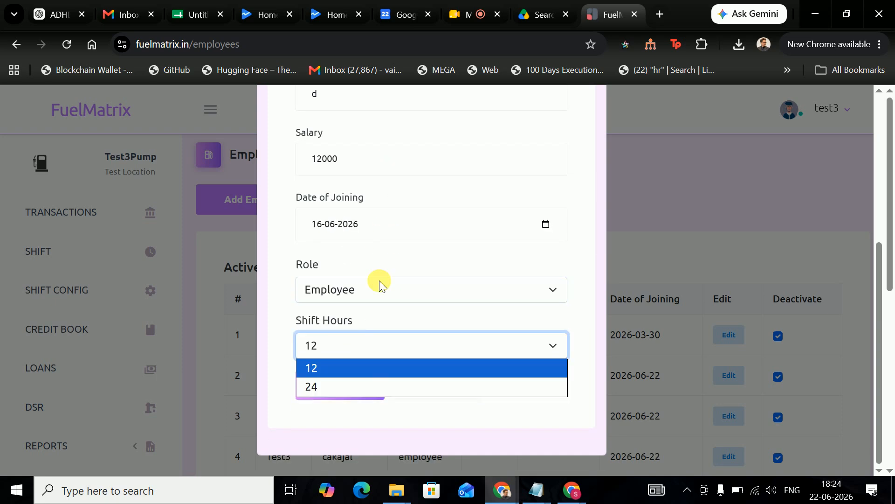
pyautogui.click(349, 348)
pyautogui.click(345, 383)
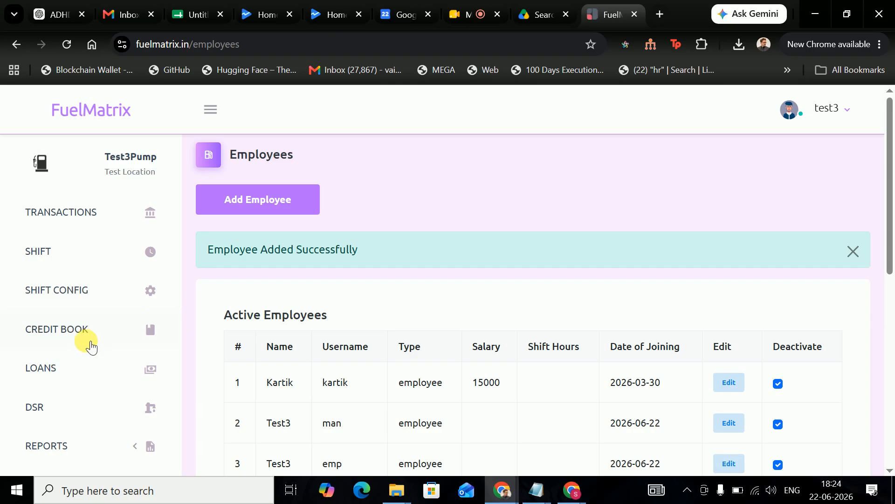
# - Confirm D appears as row 8 of Active Employees, then go to Transactions
pyautogui.scroll(-4, 86, 371)
pyautogui.scroll(3, 90, 303)
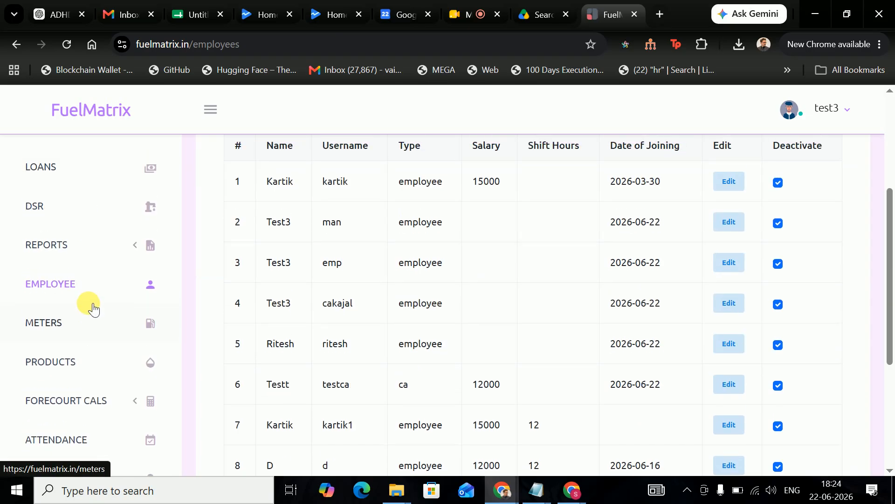
pyautogui.scroll(2, 69, 320)
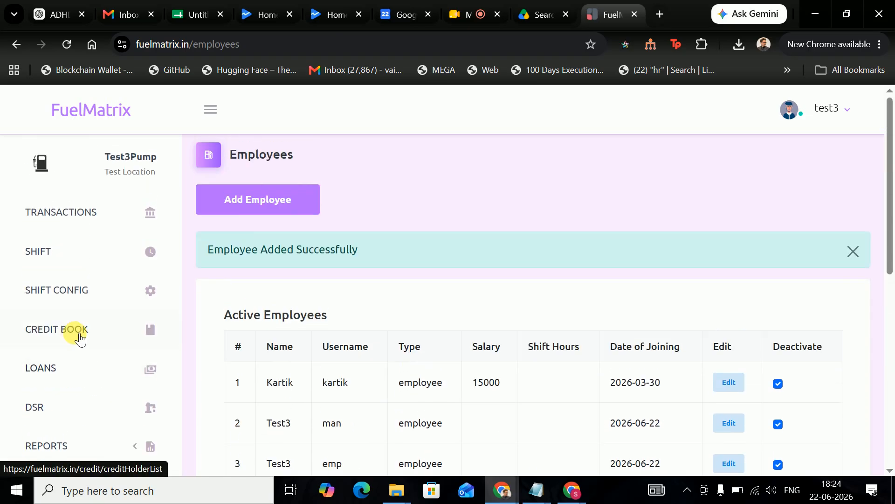
pyautogui.click(68, 220)
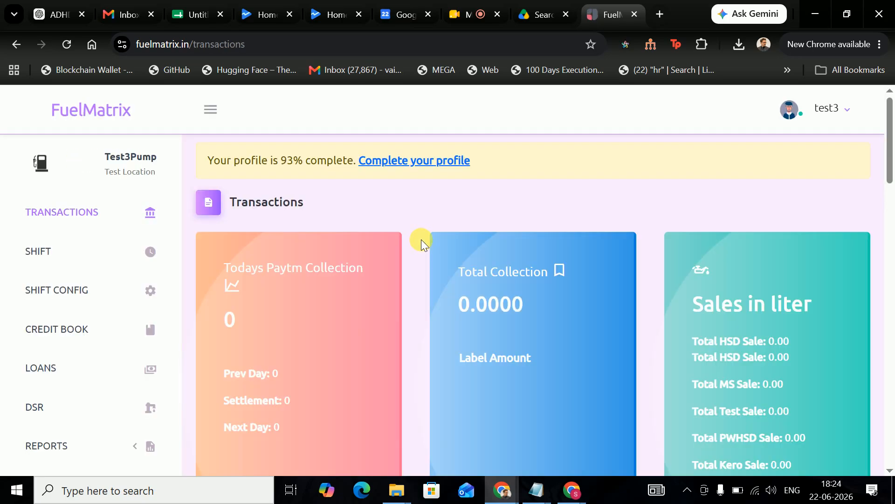
# - Set the rate to 1 for both HSD tanks, MS, Test, PWHSD and Kero
pyautogui.scroll(-7, 421, 240)
pyautogui.scroll(-10, 422, 240)
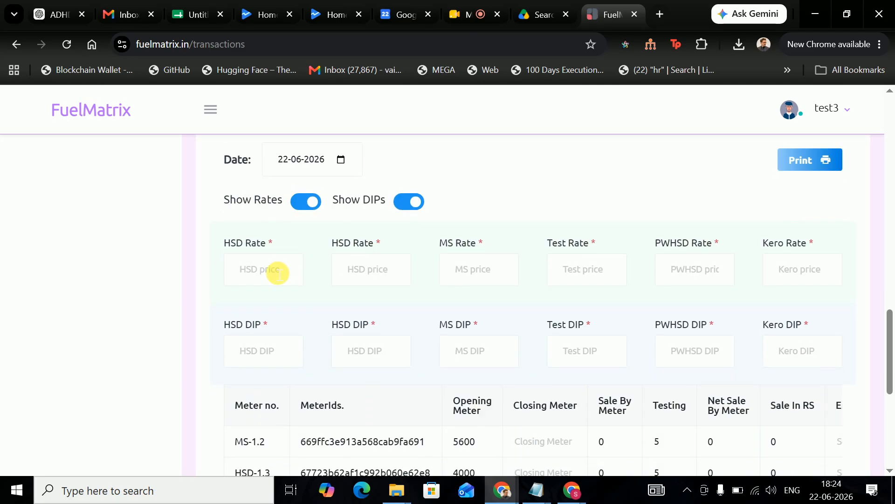
pyautogui.click(275, 270)
pyautogui.write('1')
pyautogui.click(369, 270)
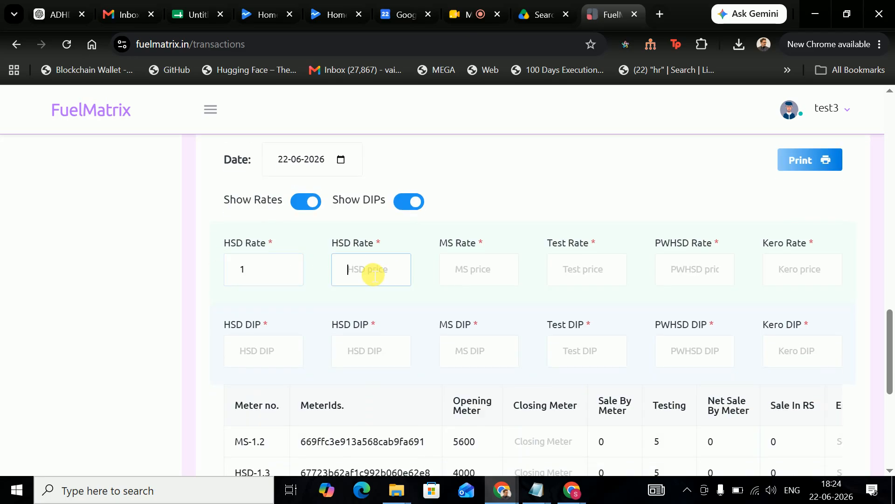
pyautogui.write('1')
pyautogui.click(485, 273)
pyautogui.write('1')
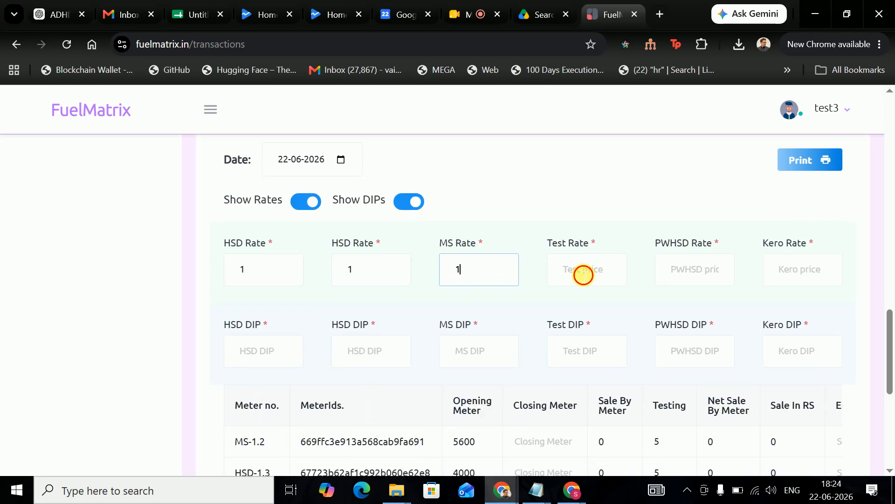
pyautogui.click(583, 274)
pyautogui.write('1')
pyautogui.click(670, 276)
pyautogui.write('1')
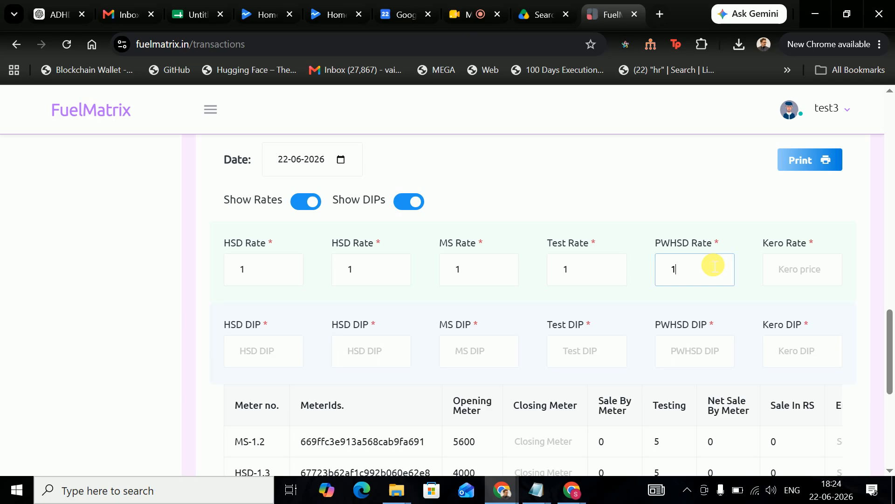
pyautogui.click(792, 279)
pyautogui.write('1')
# - Enter DIP readings 8000, 8000, 7000, 7000, 6900 and 4757 for the six tanks
pyautogui.click(273, 366)
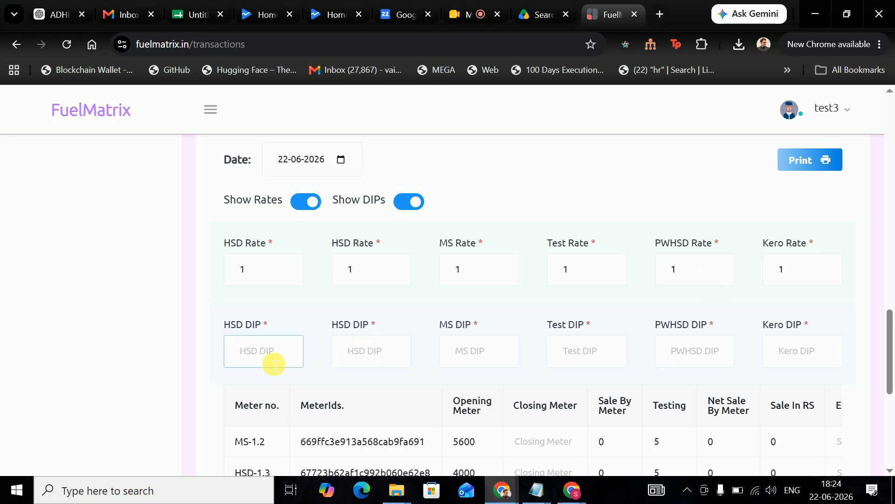
pyautogui.moveTo(541, 312); pyautogui.dragTo(787, 332)
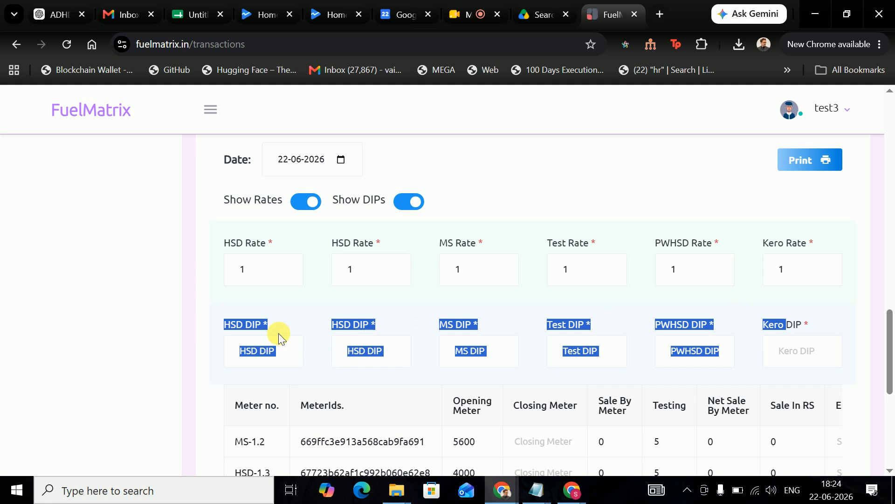
pyautogui.click(282, 351)
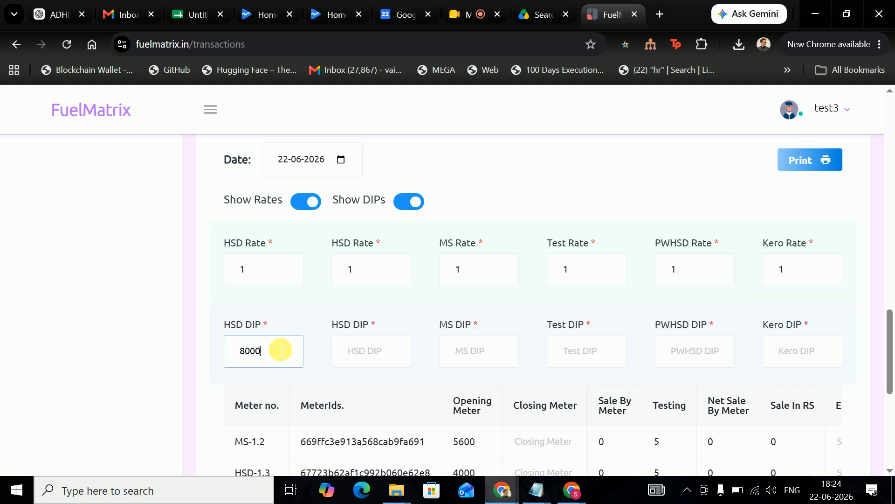
pyautogui.click(372, 351)
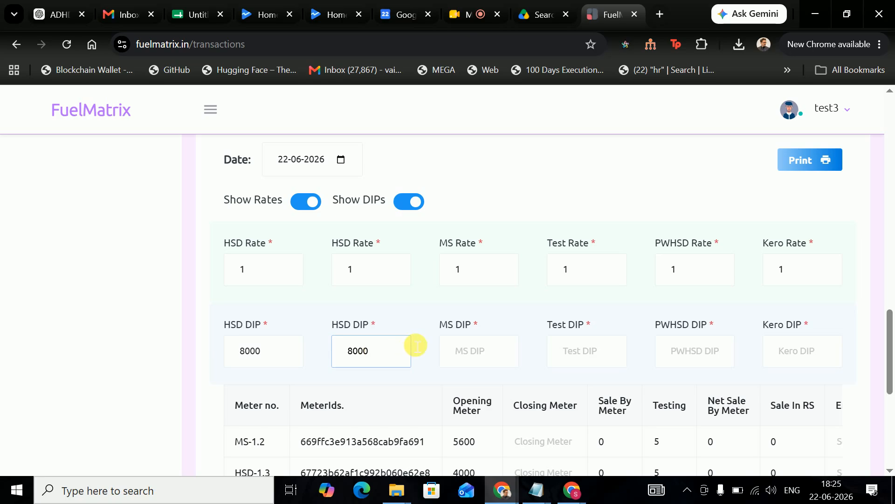
pyautogui.click(494, 363)
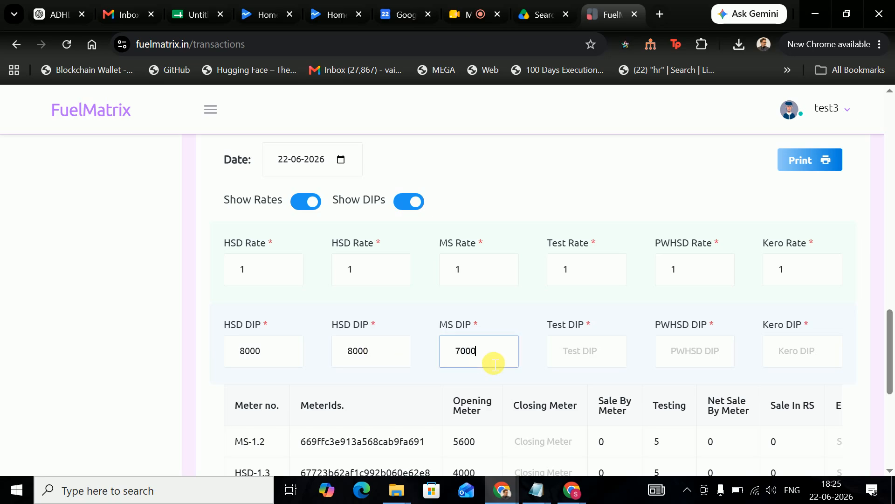
pyautogui.click(595, 351)
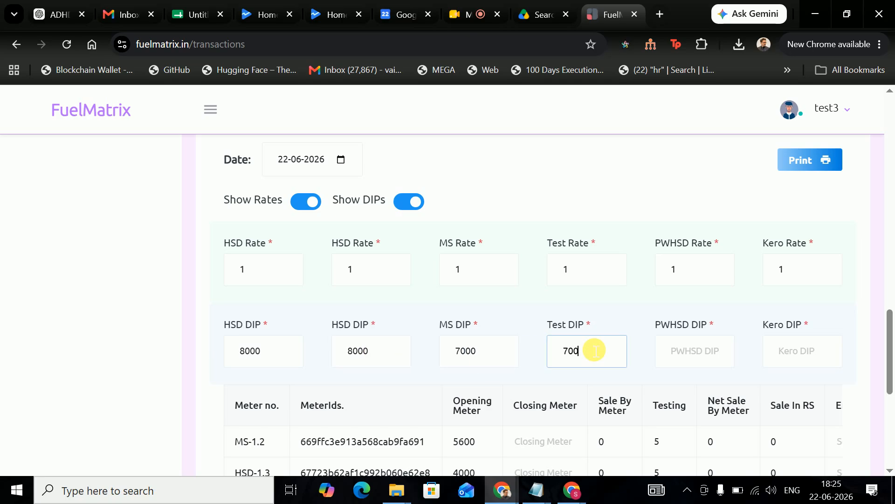
pyautogui.click(686, 348)
pyautogui.write('6')
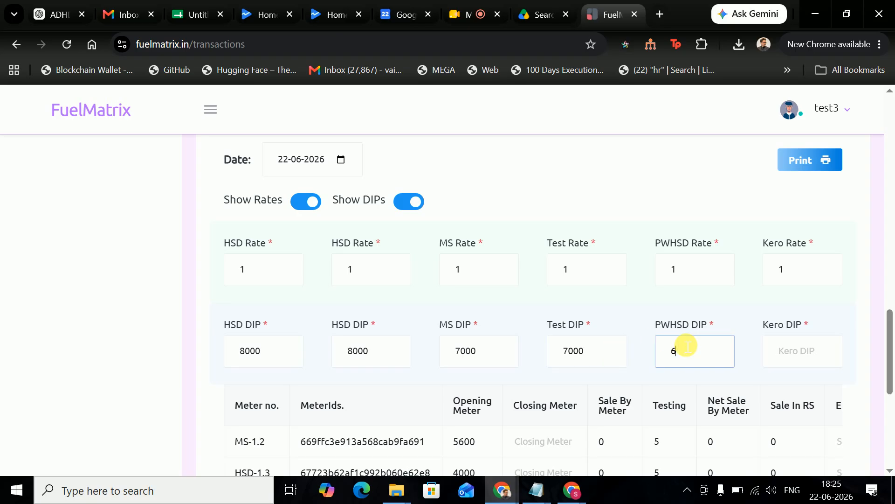
pyautogui.write('900')
pyautogui.click(796, 363)
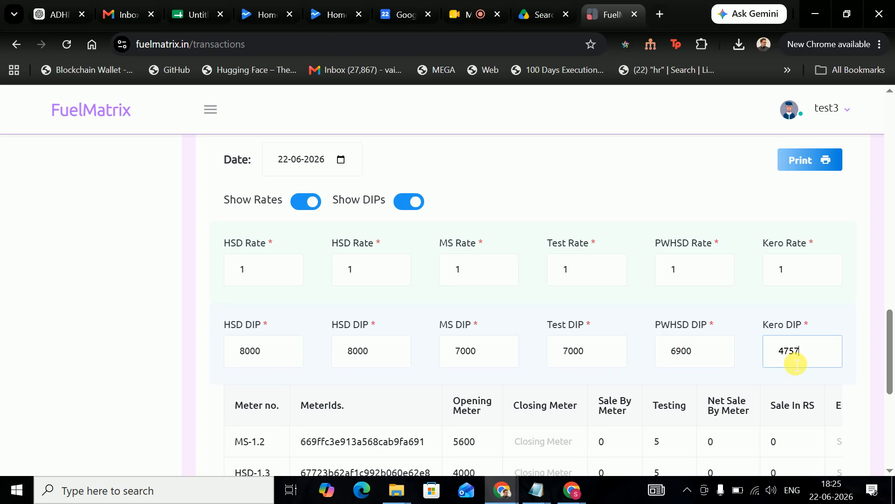
pyautogui.write('4757')
pyautogui.scroll(-3, 540, 359)
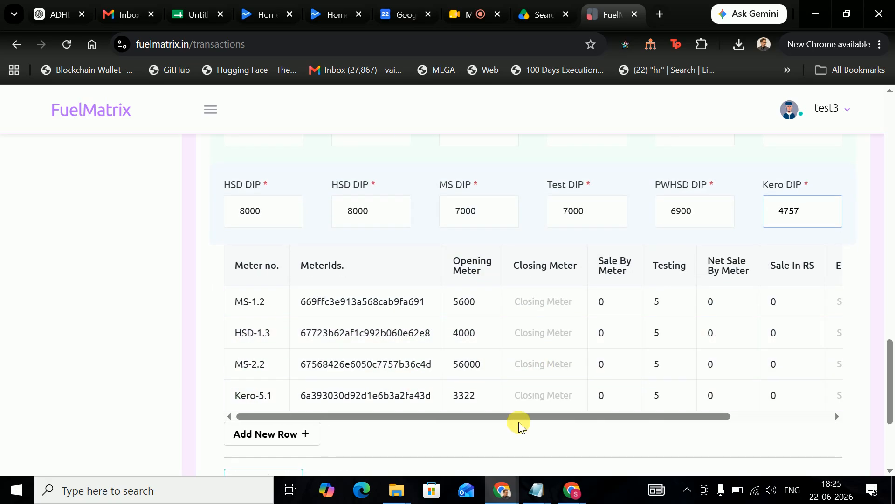
# - Assign employee d to the MS-1.2, HSD-1.3, MS-2.2 and Kero-5.1 meter rows
pyautogui.moveTo(526, 419)
pyautogui.mouseDown()
pyautogui.moveTo(628, 420)
pyautogui.moveTo(520, 423)
pyautogui.mouseUp()
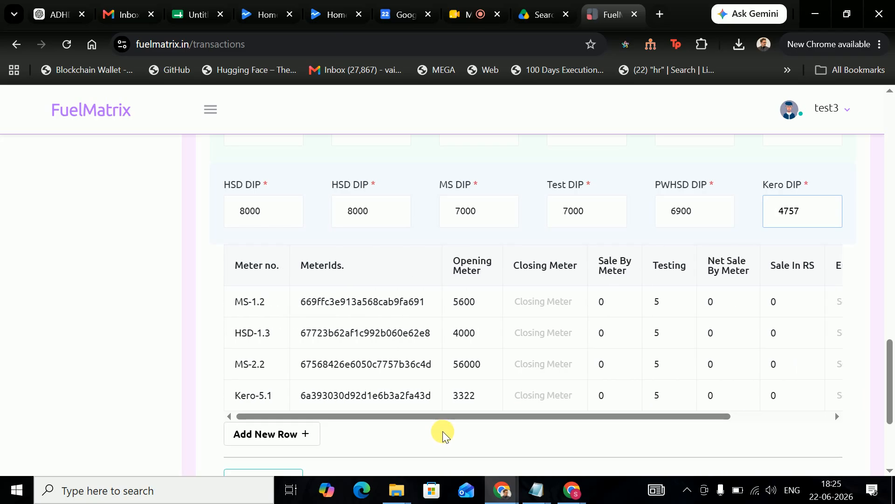
pyautogui.moveTo(630, 417); pyautogui.dragTo(750, 414)
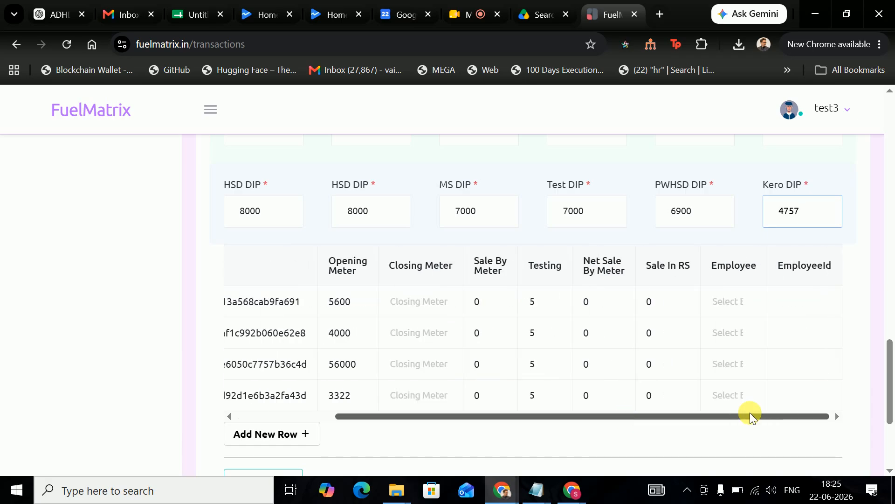
pyautogui.click(731, 304)
pyautogui.click(783, 466)
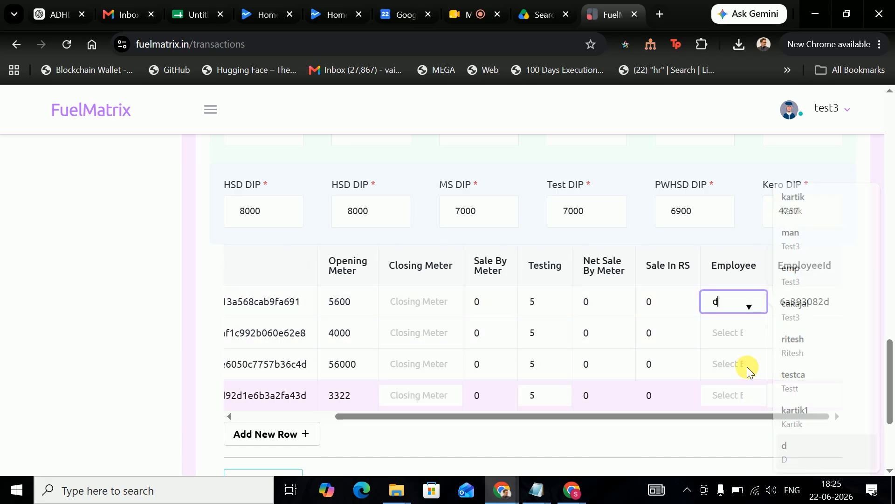
pyautogui.click(730, 334)
pyautogui.write('d')
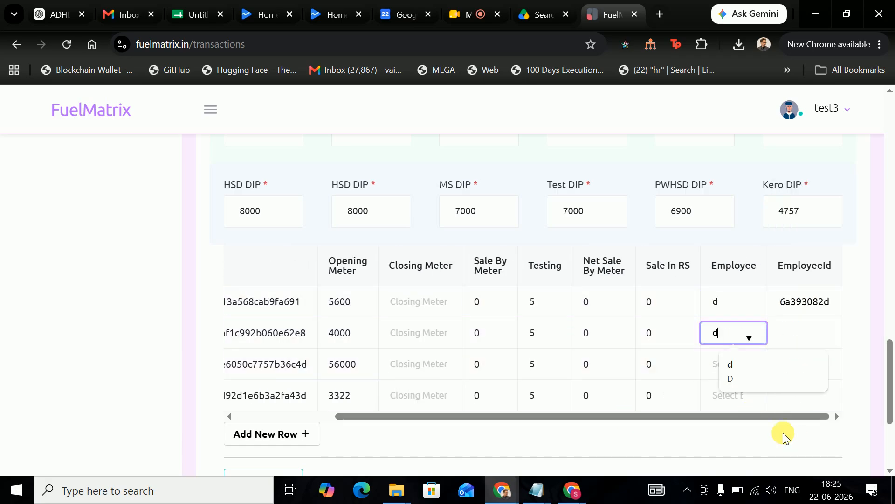
pyautogui.click(745, 363)
pyautogui.click(730, 366)
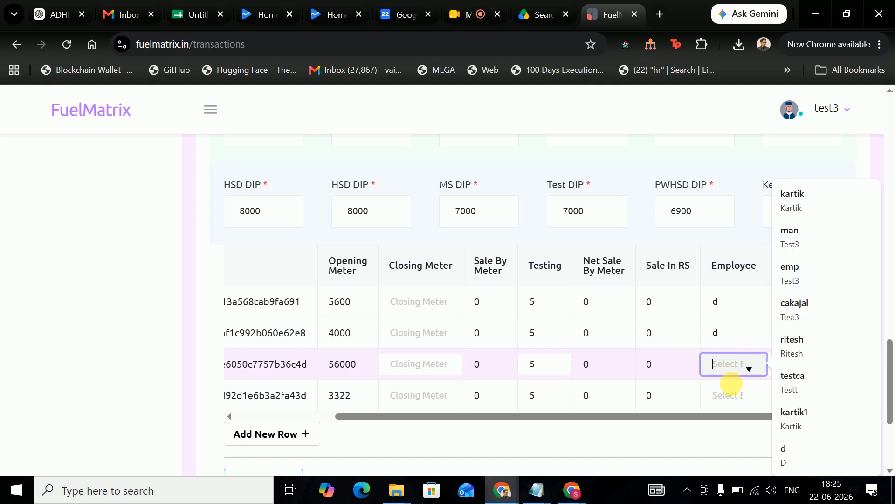
pyautogui.click(785, 450)
pyautogui.click(735, 394)
pyautogui.write('d')
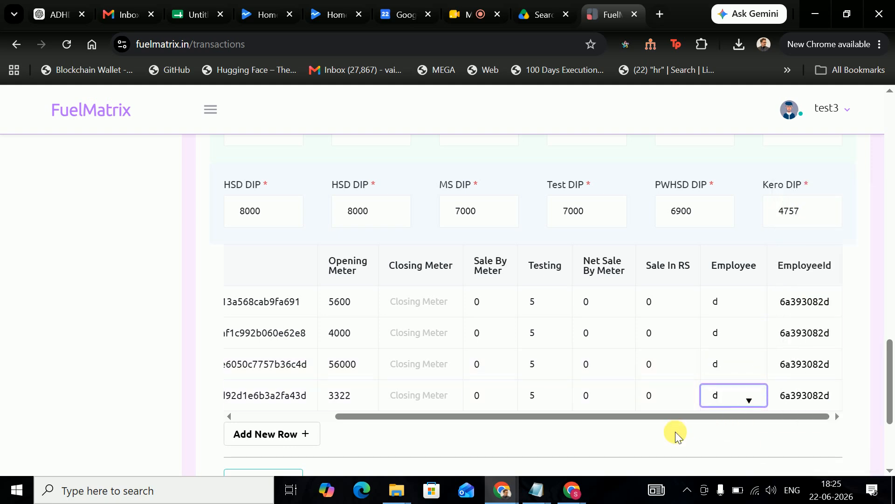
pyautogui.click(665, 427)
# - Add a new meter row for MS-1.2 and type 'kar' in its Employee field
pyautogui.moveTo(626, 417); pyautogui.dragTo(365, 442)
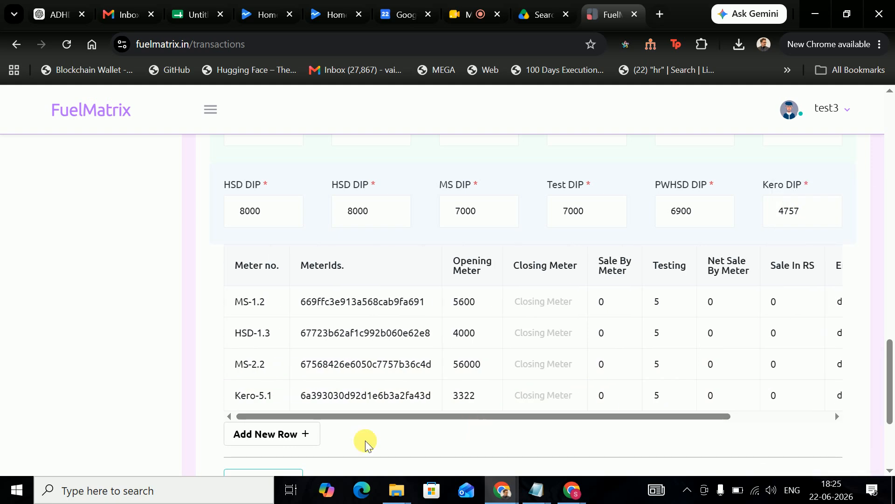
pyautogui.click(286, 443)
pyautogui.scroll(-3, 323, 418)
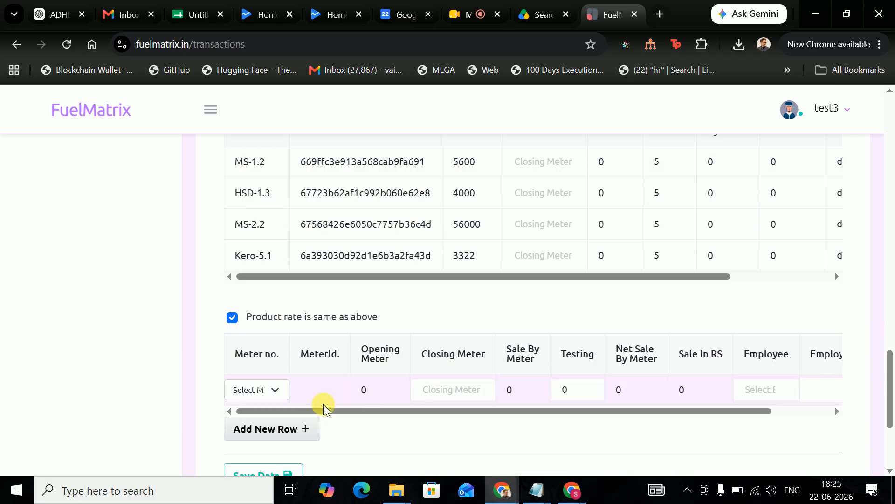
pyautogui.click(248, 389)
pyautogui.click(260, 410)
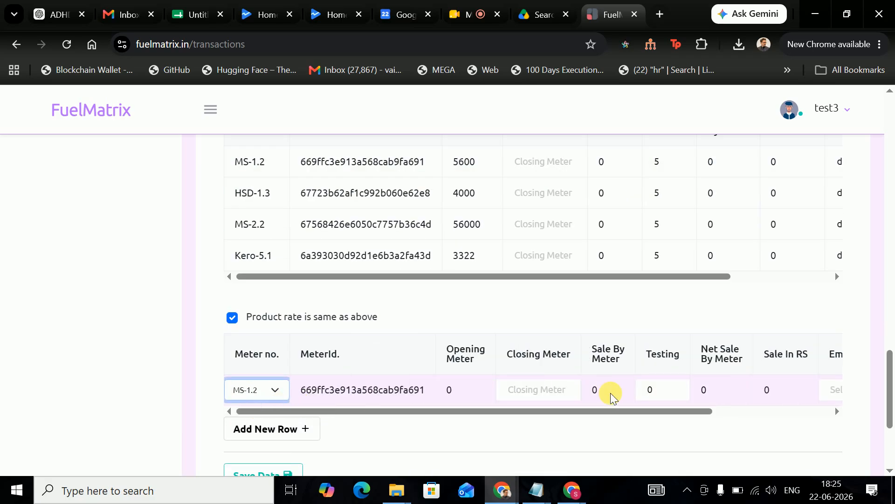
pyautogui.click(581, 392)
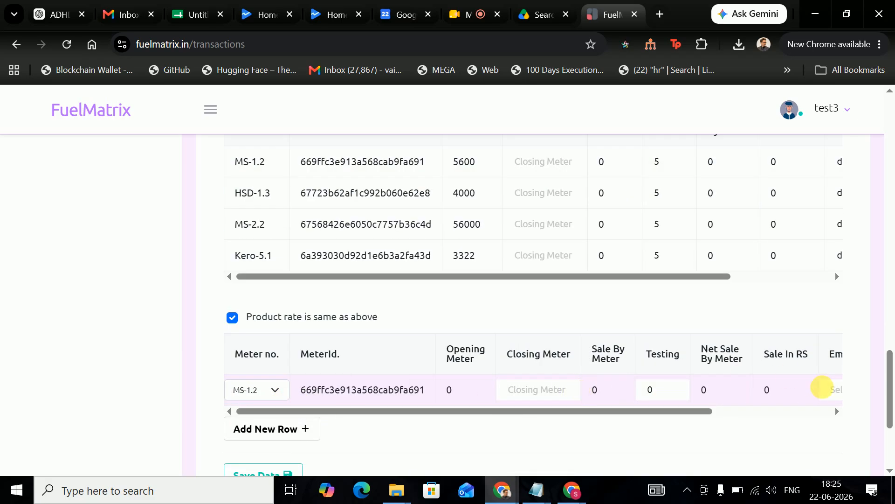
pyautogui.click(828, 389)
pyautogui.write('kar')
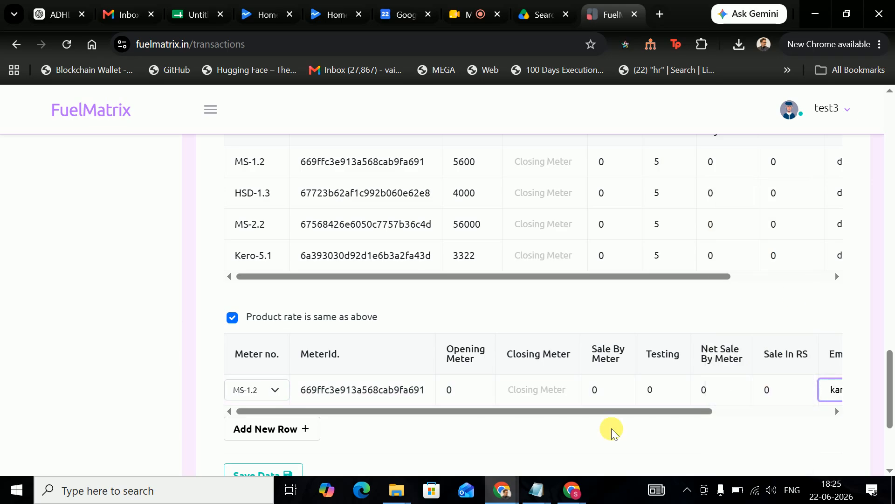
pyautogui.scroll(3, 519, 400)
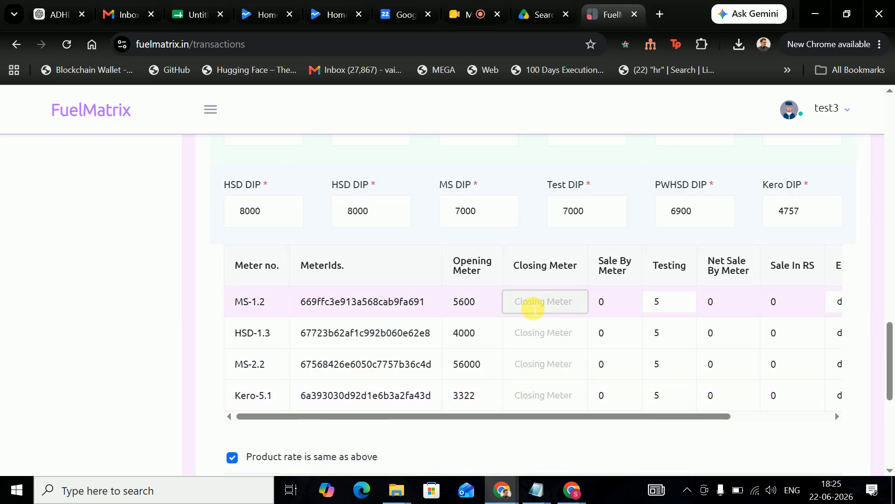
# - Enter closing reading 5700 for MS-1.2 and change its testing amount to 1
pyautogui.click(534, 308)
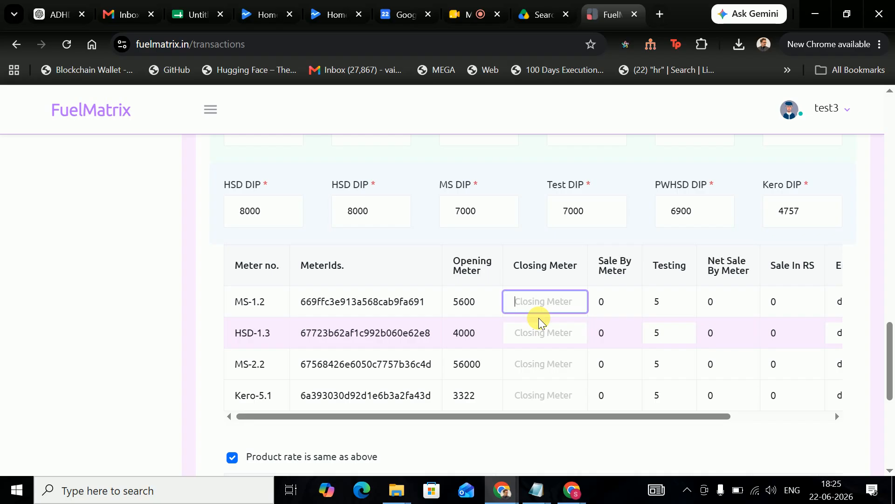
pyautogui.write('5700')
pyautogui.click(523, 340)
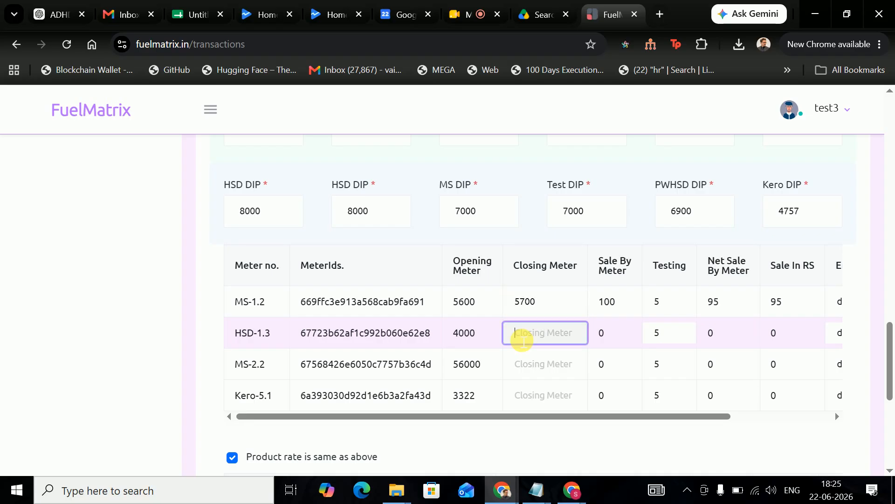
pyautogui.moveTo(562, 416); pyautogui.dragTo(627, 418)
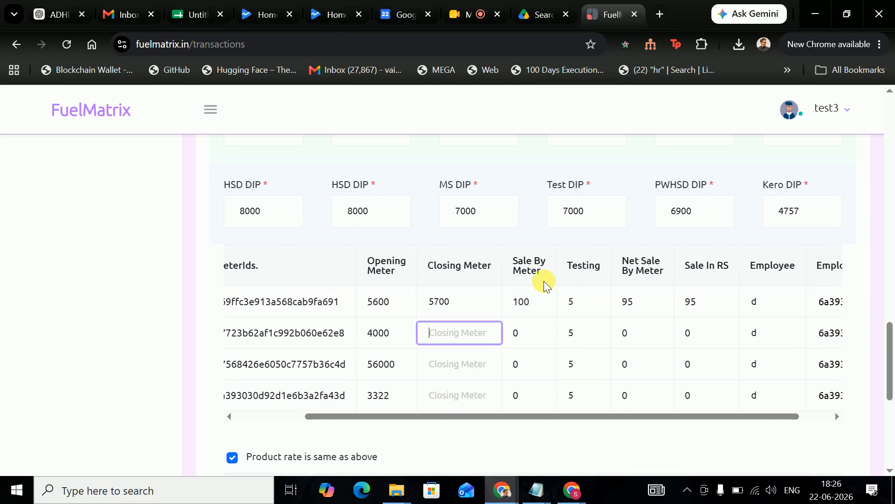
pyautogui.click(582, 310)
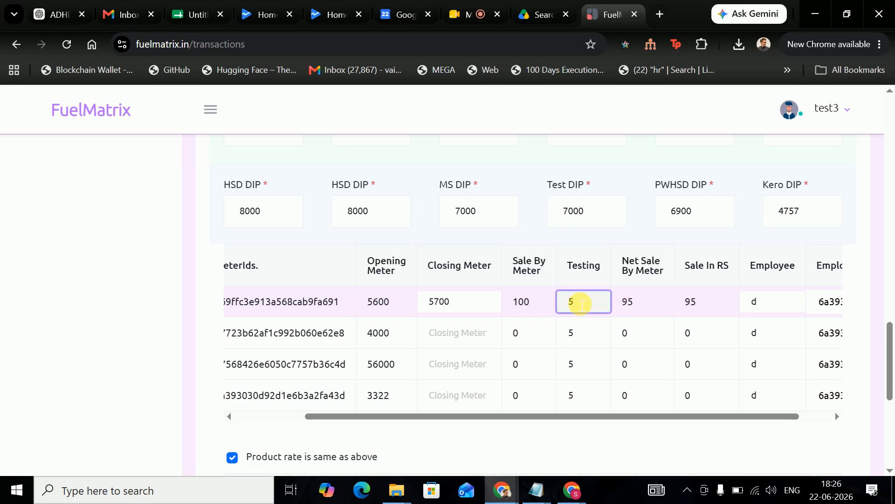
pyautogui.press('BackSpace')
pyautogui.write('1')
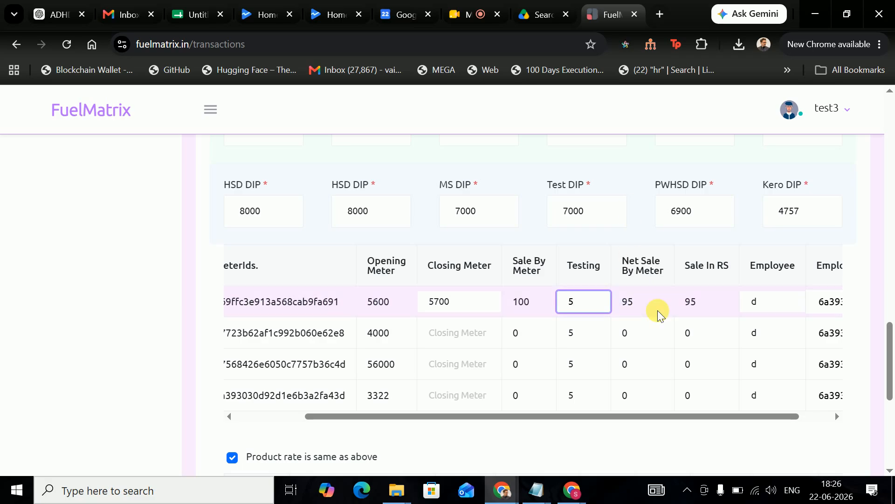
# - Enter closing readings 4100, 57000 and 3330 for HSD-1.3, MS-2.2 and Kero-5.1
pyautogui.click(436, 333)
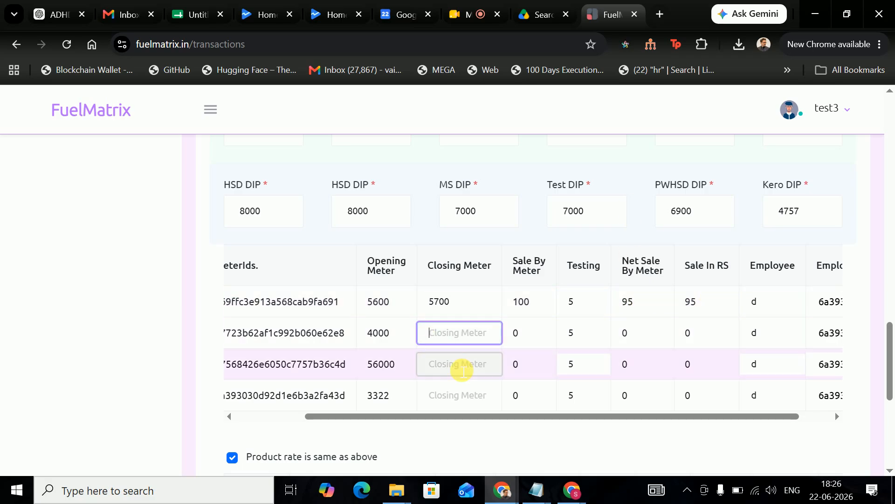
pyautogui.write('4100')
pyautogui.click(441, 375)
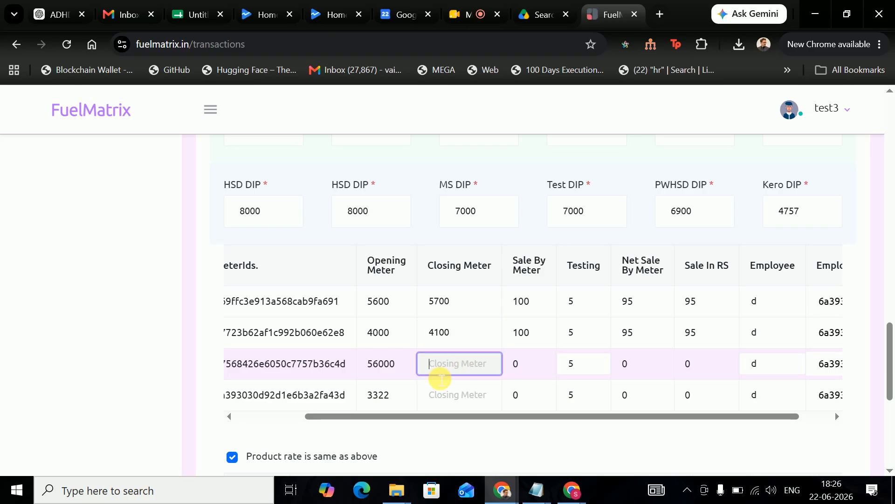
pyautogui.write('56')
pyautogui.write('000')
pyautogui.click(465, 395)
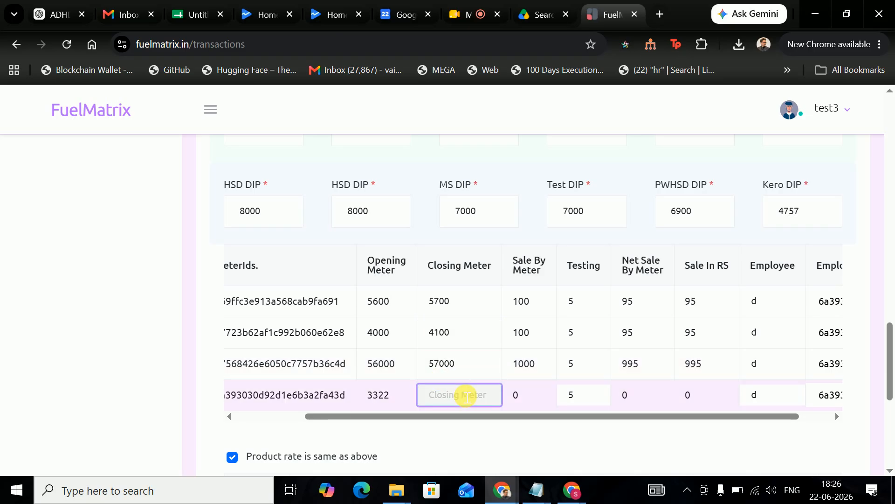
pyautogui.write('3330')
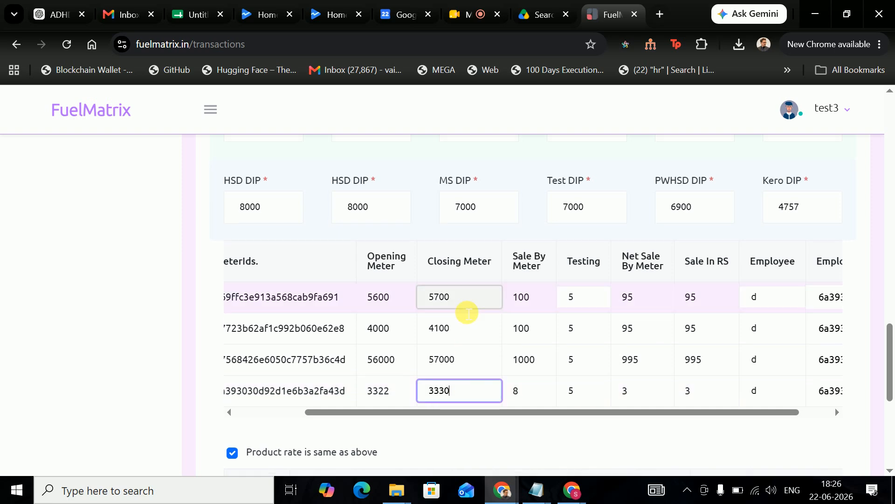
# - Delete the extra MS-1.2 row and save the shift's meter and DIP data
pyautogui.scroll(-3, 370, 344)
pyautogui.moveTo(690, 411); pyautogui.dragTo(796, 410)
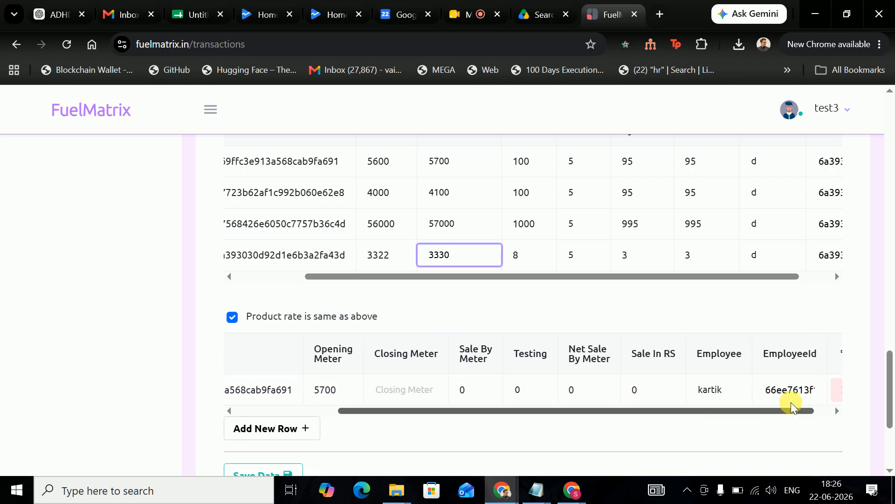
pyautogui.click(822, 388)
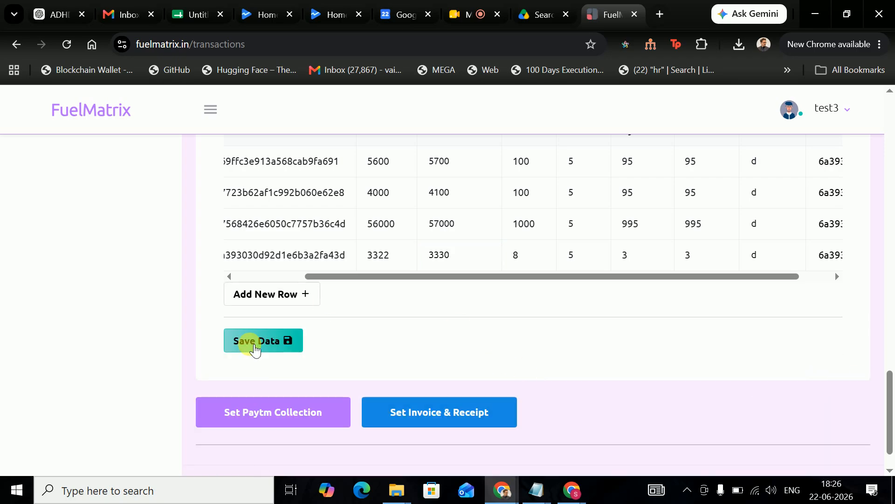
pyautogui.click(257, 348)
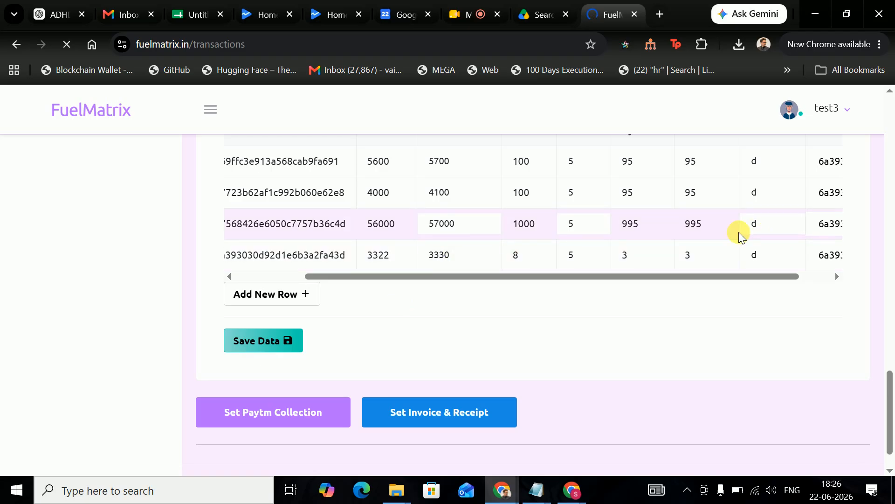
pyautogui.scroll(-12, 532, 315)
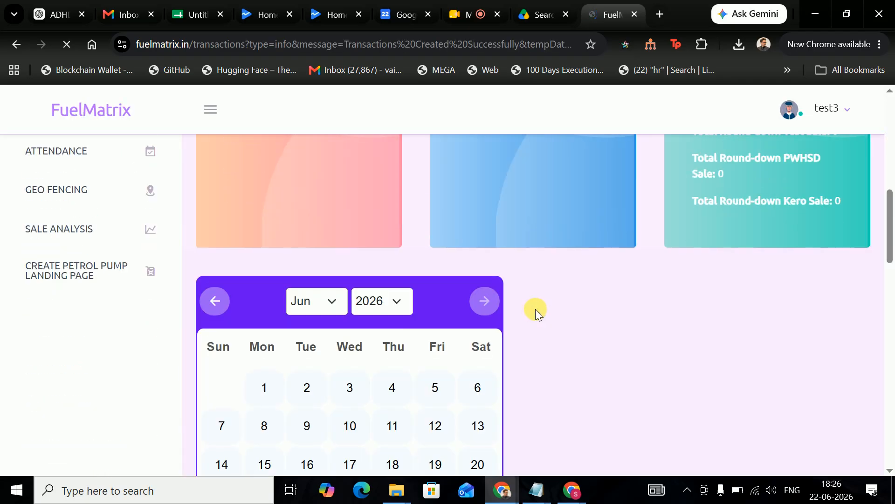
pyautogui.scroll(-4, 537, 306)
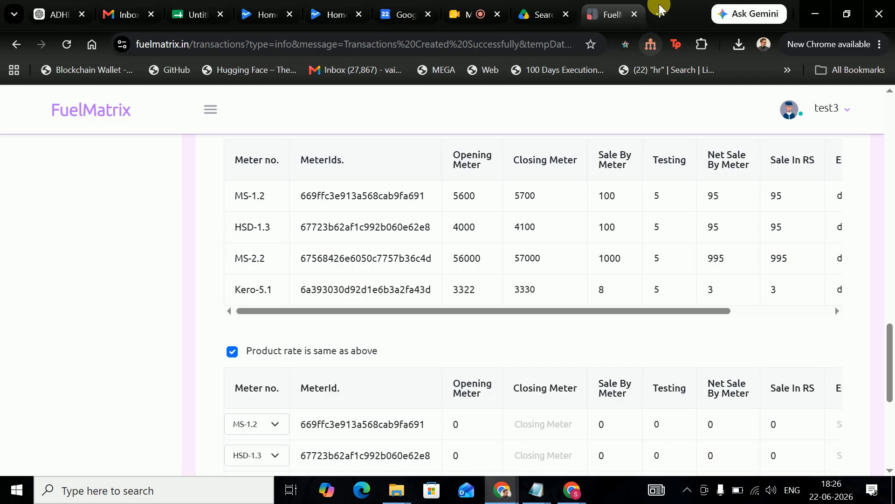
# - Open fuelmatrix.in in a private browser window and dismiss the extension notice
pyautogui.hotkey('ctrl', 'shift', 'n')
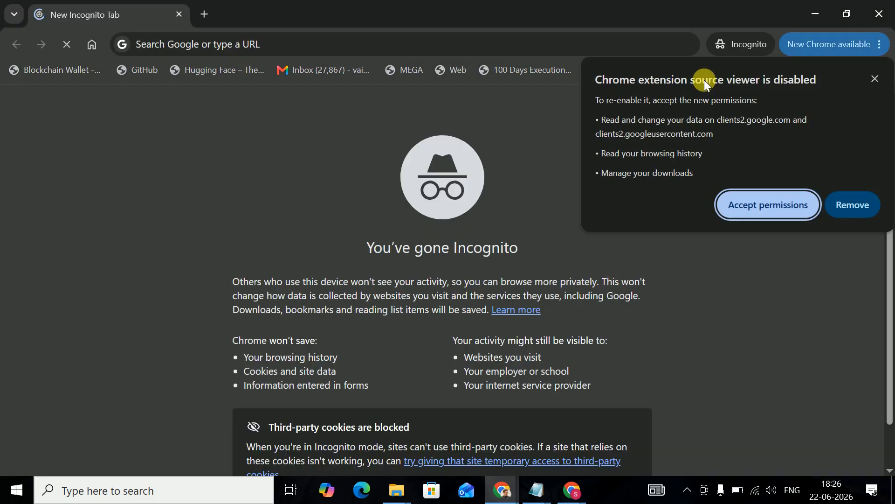
pyautogui.write('d')
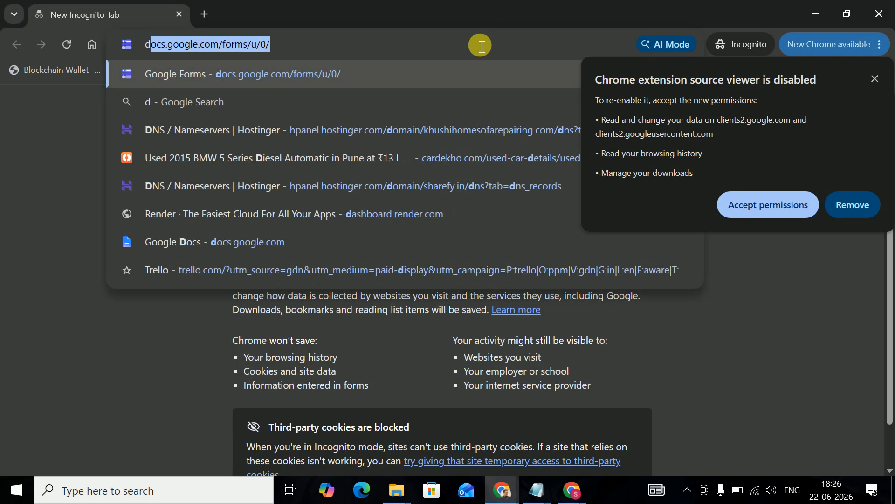
pyautogui.press('BackSpace')
pyautogui.press('BackSpace')
pyautogui.write('f')
pyautogui.press('Return')
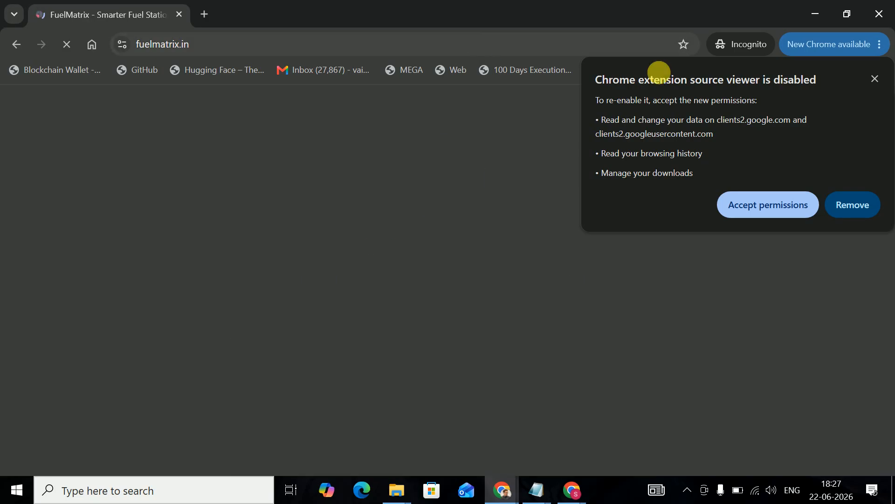
pyautogui.click(875, 77)
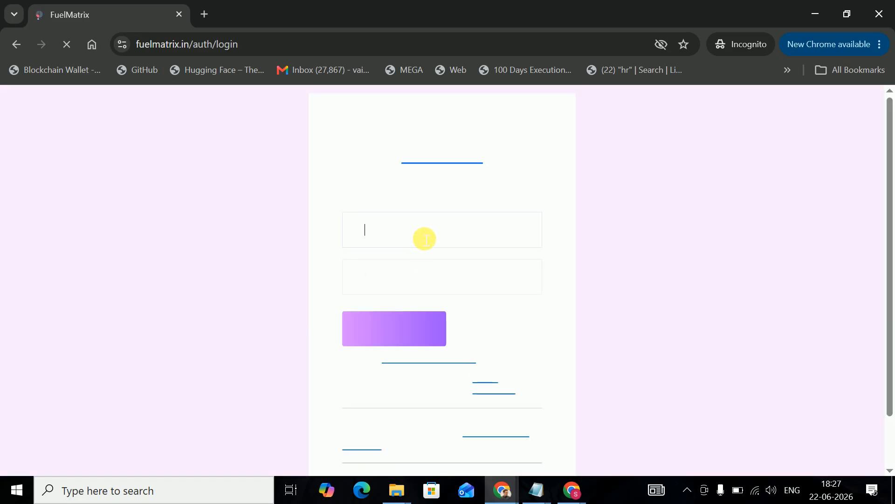
# - Sign in with the new employee's username and account password
pyautogui.write('d')
pyautogui.click(394, 280)
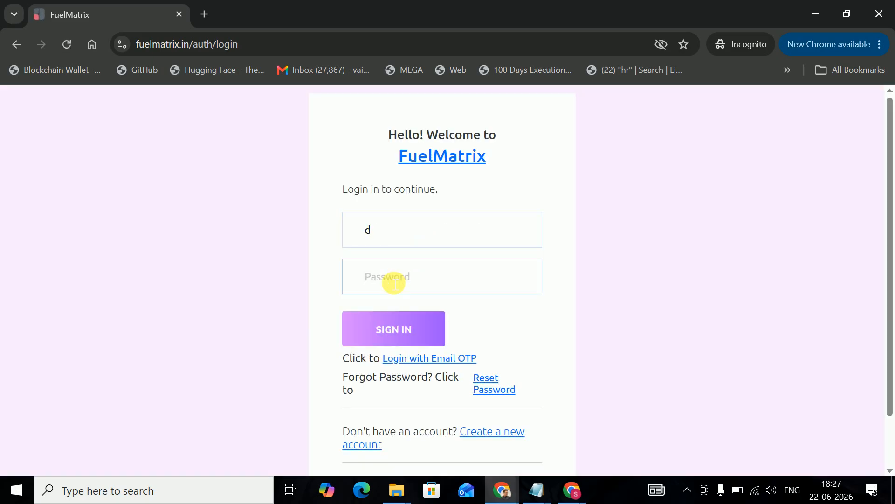
pyautogui.write('d')
pyautogui.click(387, 328)
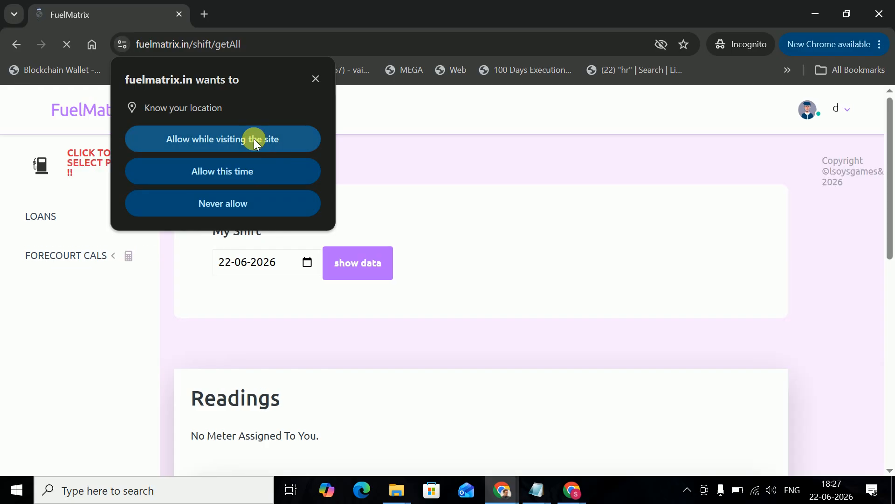
# - Allow location access, then review the readings, Total Sales 1188 and Employee Balance entries
pyautogui.click(254, 139)
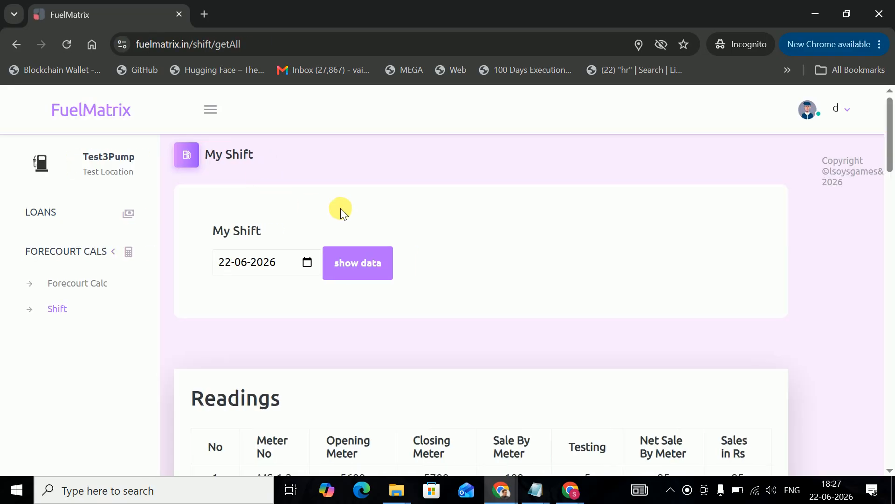
pyautogui.scroll(-6, 341, 208)
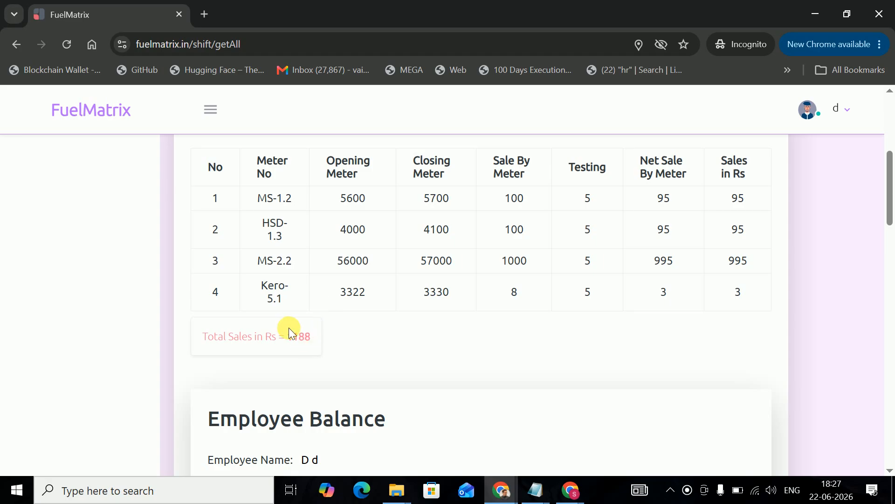
pyautogui.moveTo(287, 336); pyautogui.dragTo(306, 339)
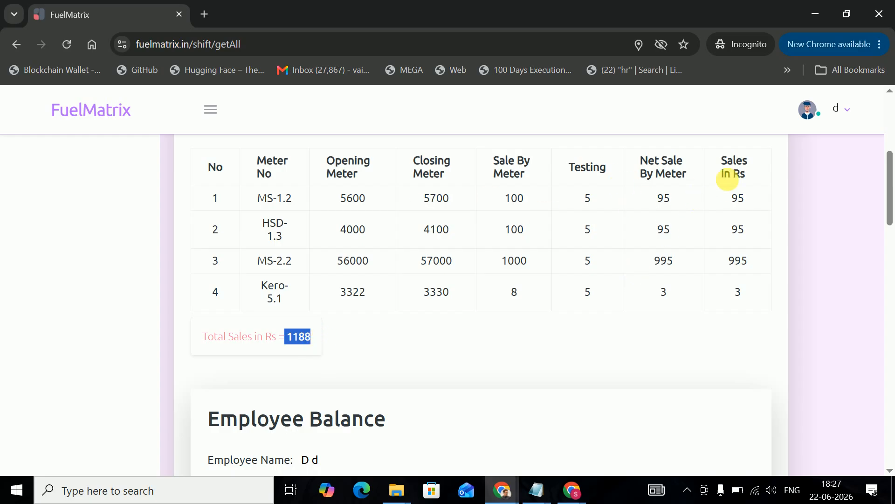
pyautogui.scroll(3, 443, 316)
pyautogui.scroll(-3, 453, 314)
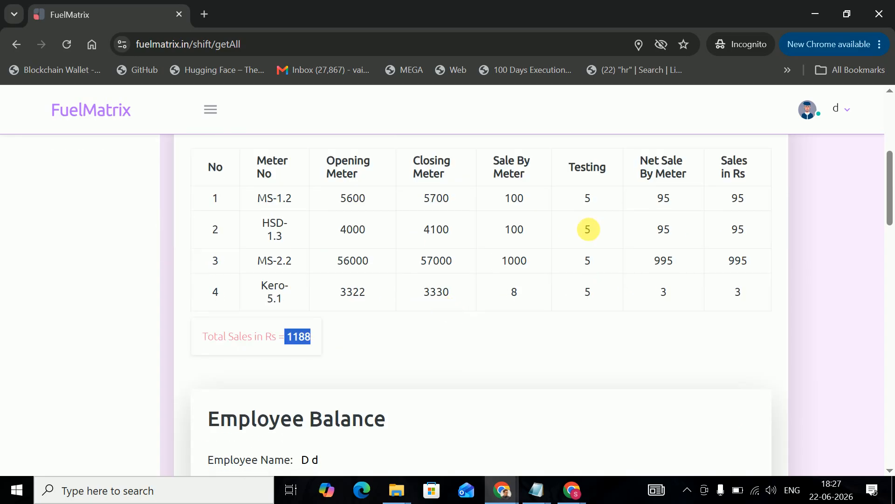
pyautogui.scroll(-6, 450, 246)
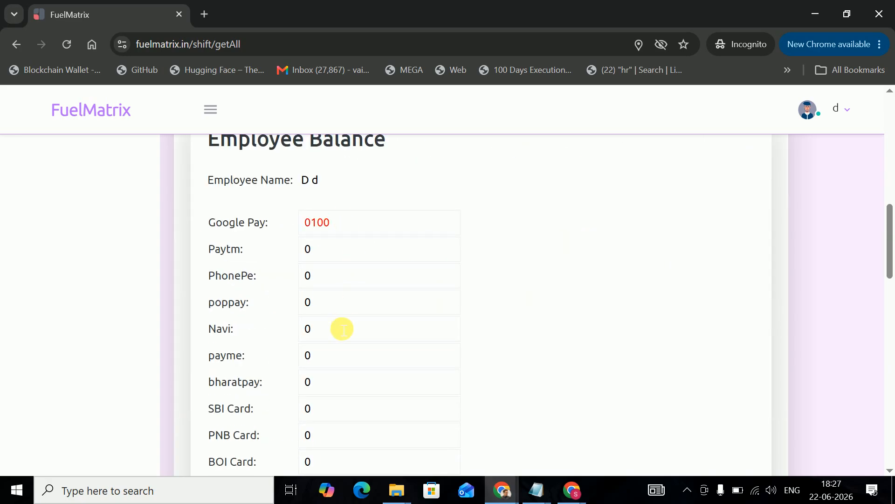
pyautogui.scroll(-3, 345, 322)
pyautogui.scroll(-2, 348, 308)
pyautogui.scroll(2, 348, 306)
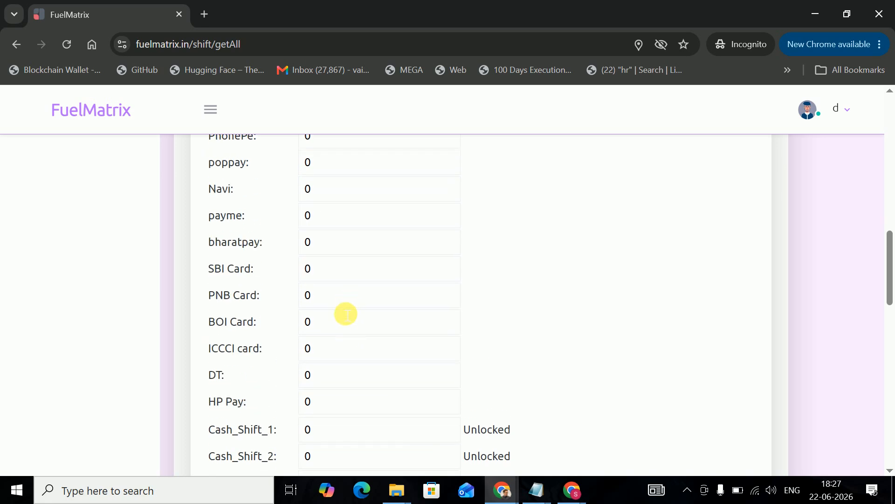
pyautogui.click(345, 318)
pyautogui.scroll(-5, 345, 327)
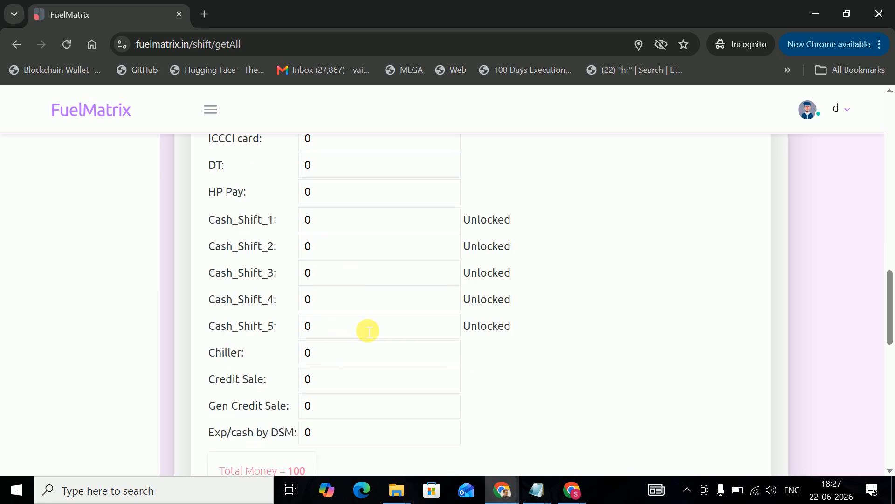
# - Record 400 cash for Cash_Shift_1 as two 200 notes in the Cash Tally
pyautogui.click(351, 226)
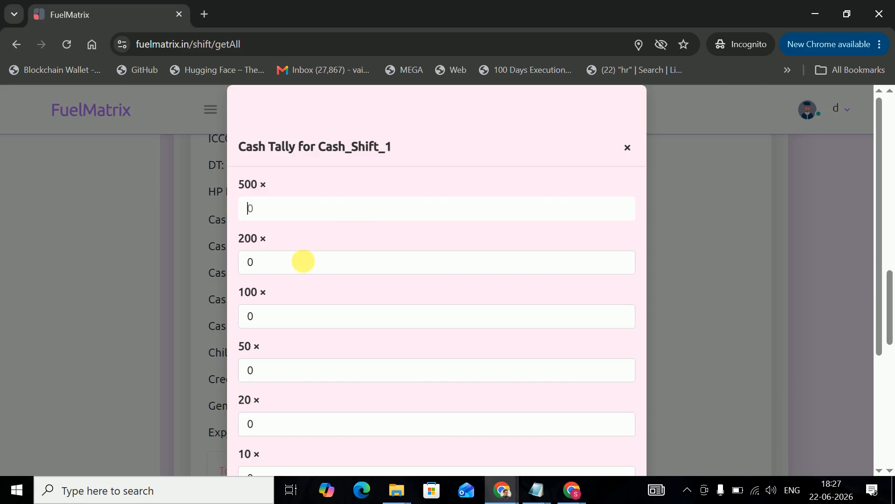
pyautogui.click(304, 261)
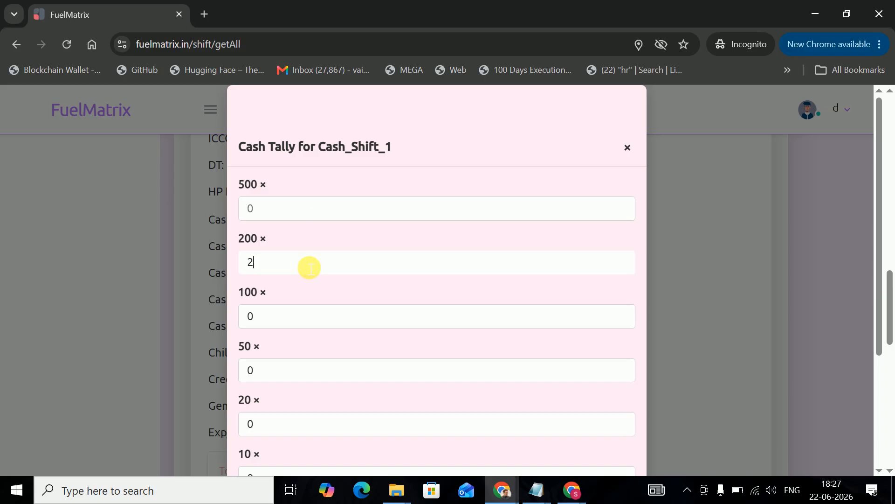
pyautogui.scroll(-4, 344, 331)
pyautogui.click(269, 452)
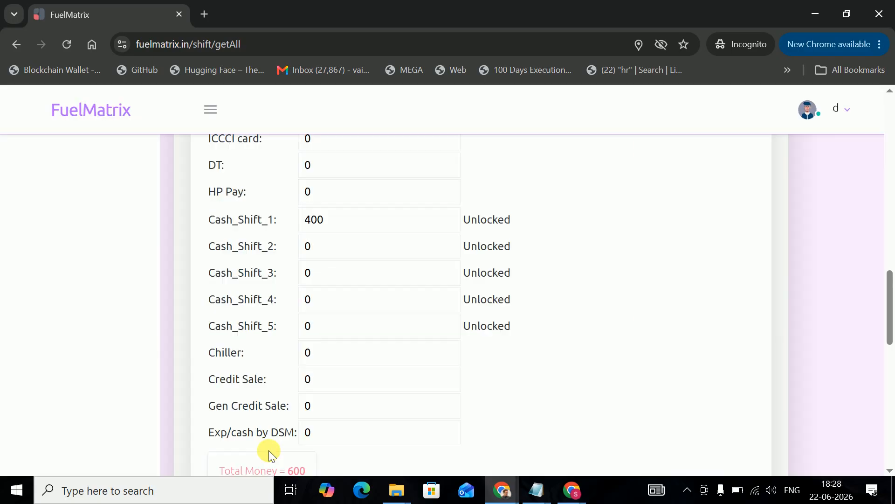
# - Check the shift's -188 Variation against 1188 sales, then bring up Employee Credit Details
pyautogui.scroll(-3, 390, 364)
pyautogui.scroll(3, 423, 321)
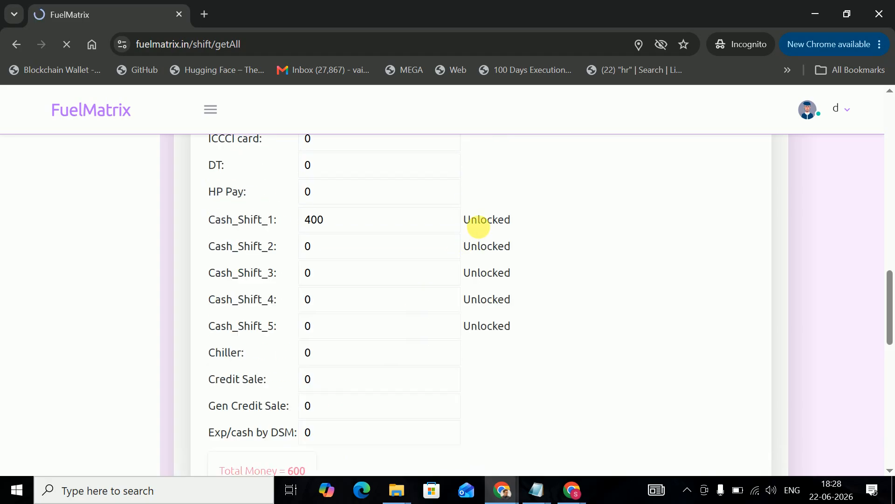
pyautogui.scroll(-5, 474, 256)
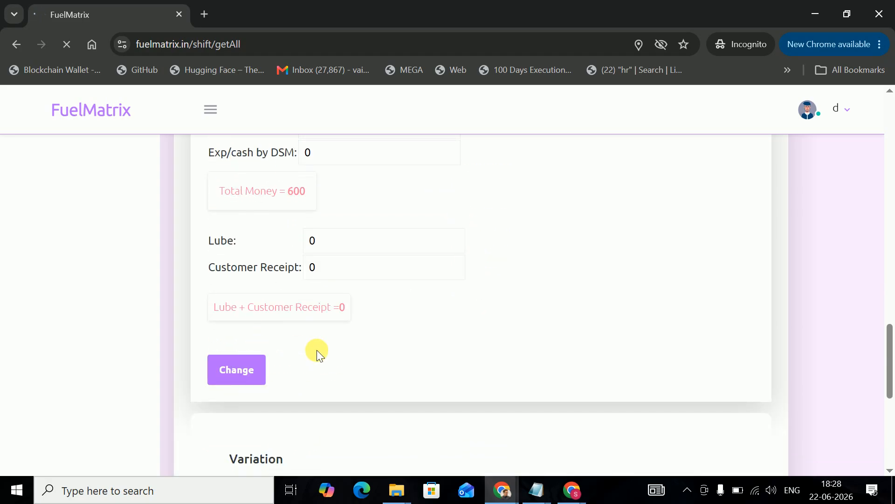
pyautogui.scroll(-7, 346, 320)
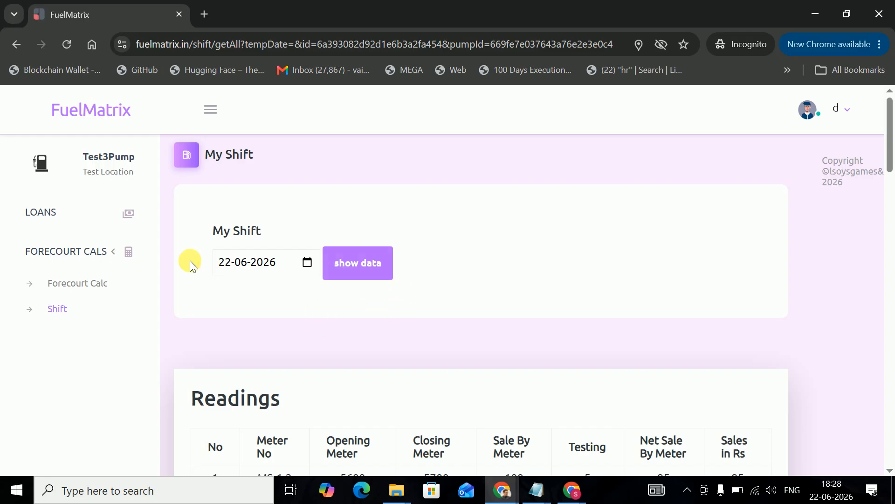
pyautogui.scroll(-20, 402, 293)
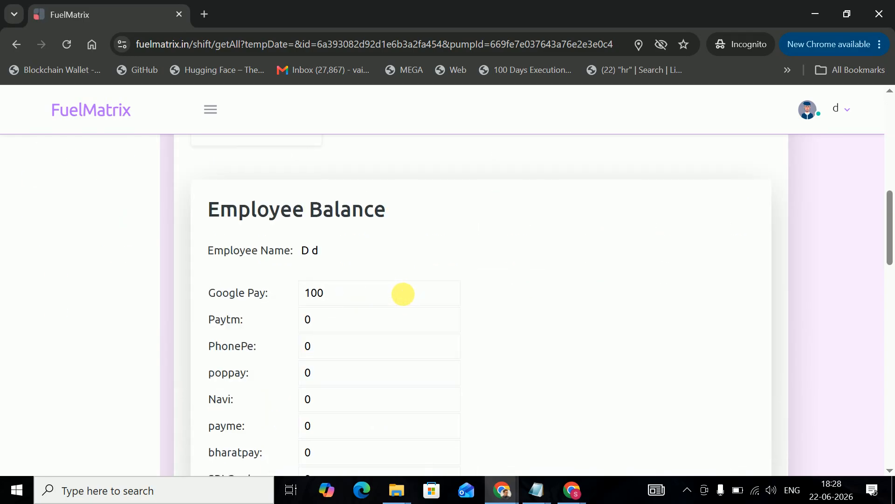
pyautogui.scroll(-5, 252, 240)
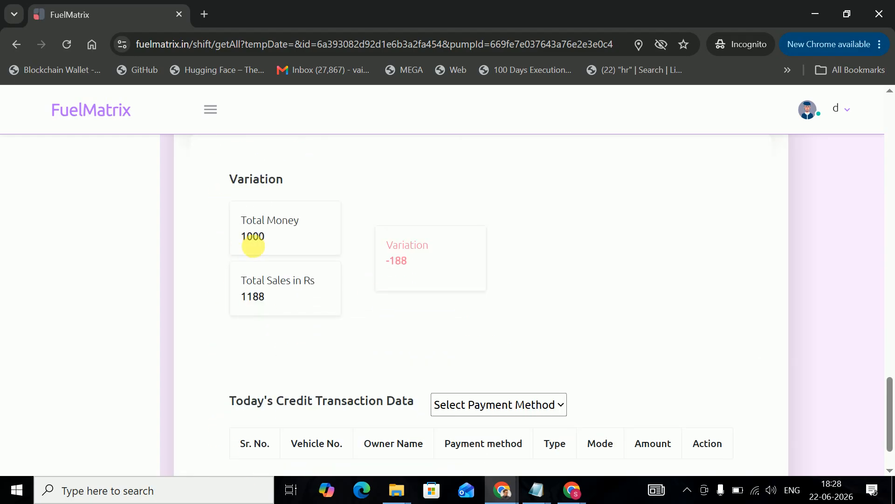
pyautogui.scroll(8, 248, 280)
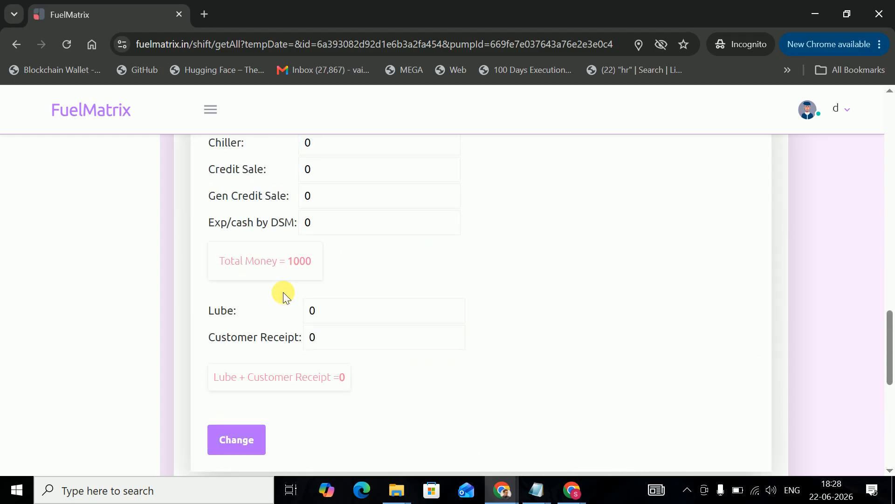
pyautogui.click(339, 179)
# - Look up the credit customer by their ID and pick them from the suggestions
pyautogui.click(350, 213)
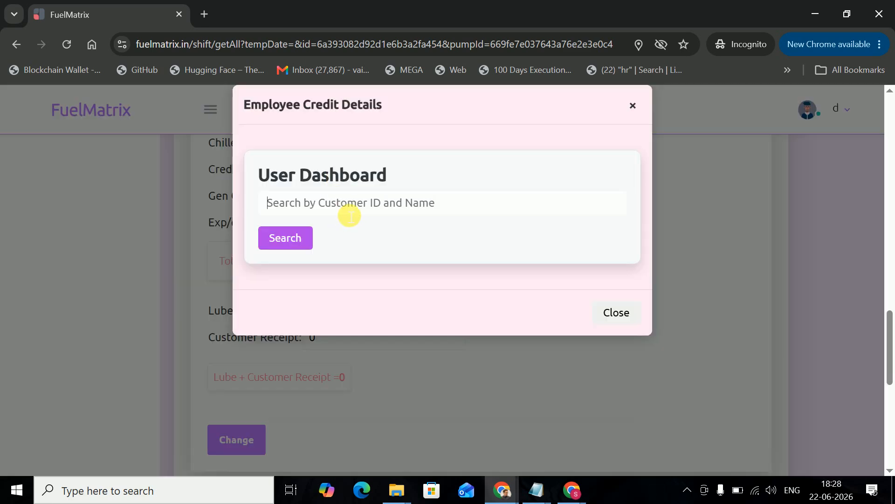
pyautogui.write('1')
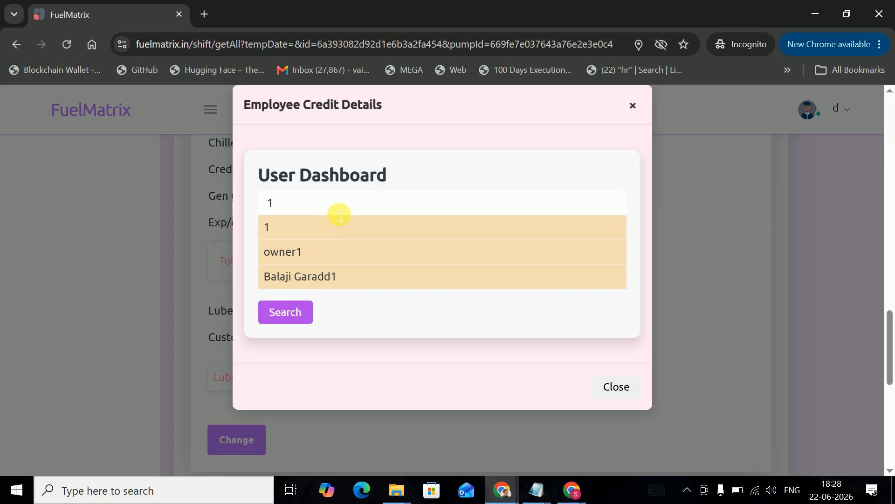
pyautogui.press('BackSpace')
pyautogui.write('h')
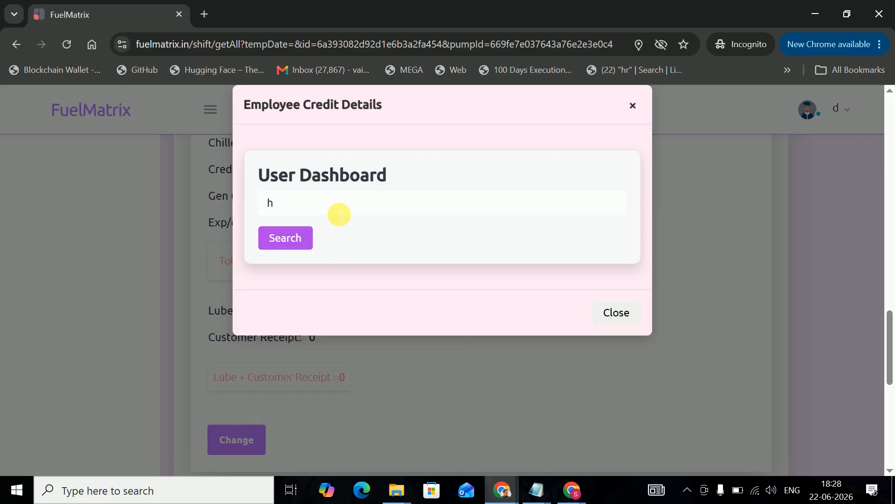
pyautogui.press('BackSpace')
pyautogui.write('1')
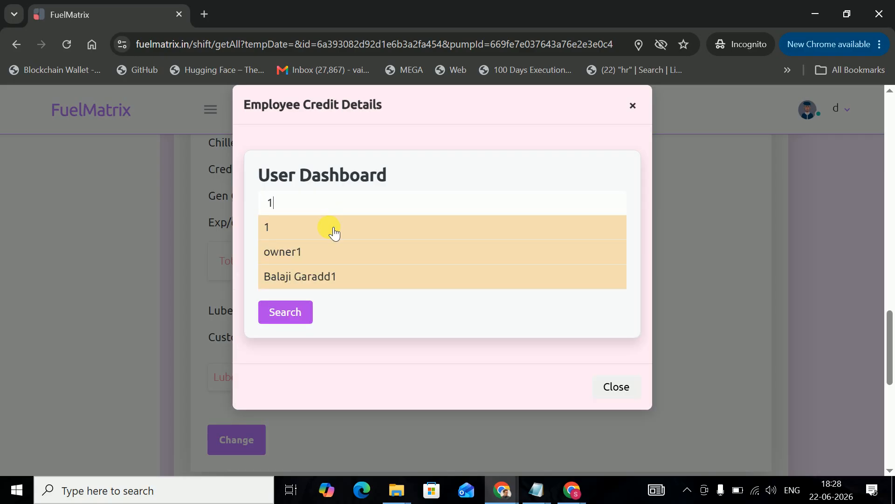
pyautogui.click(326, 227)
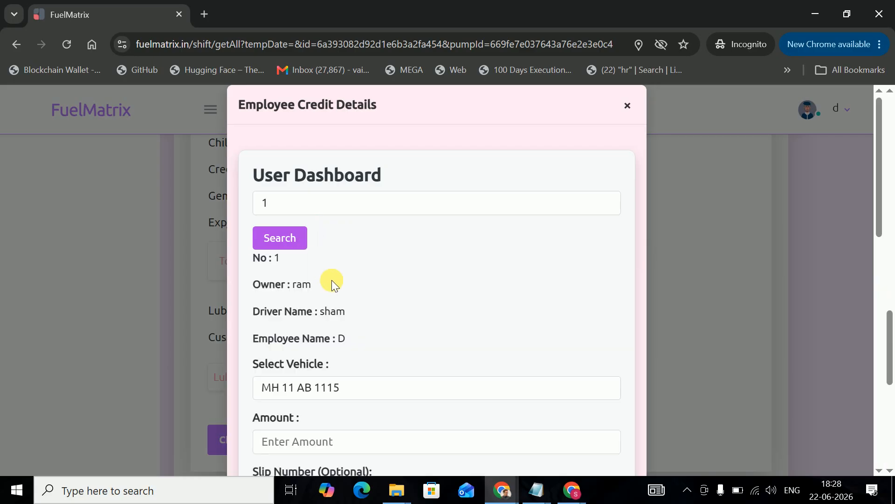
pyautogui.scroll(-4, 331, 280)
pyautogui.click(335, 185)
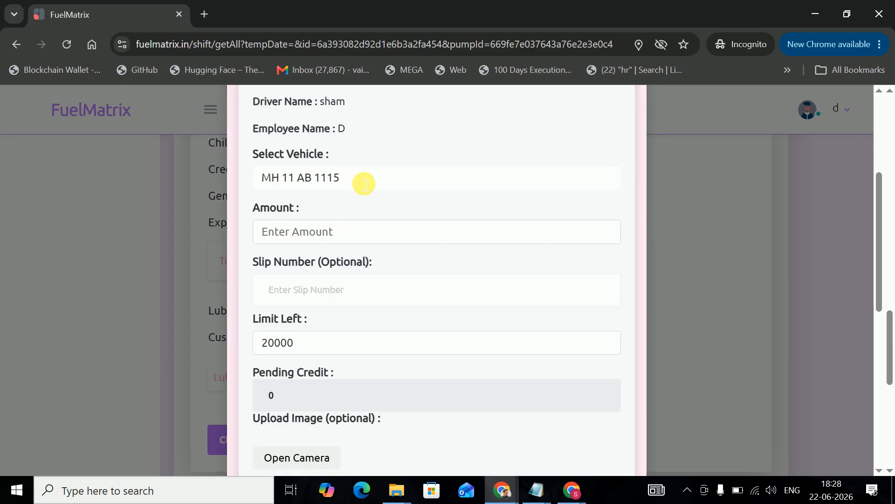
# - Enter the credit amount of 100 and leave the Slip Number empty
pyautogui.click(351, 234)
pyautogui.write('1000')
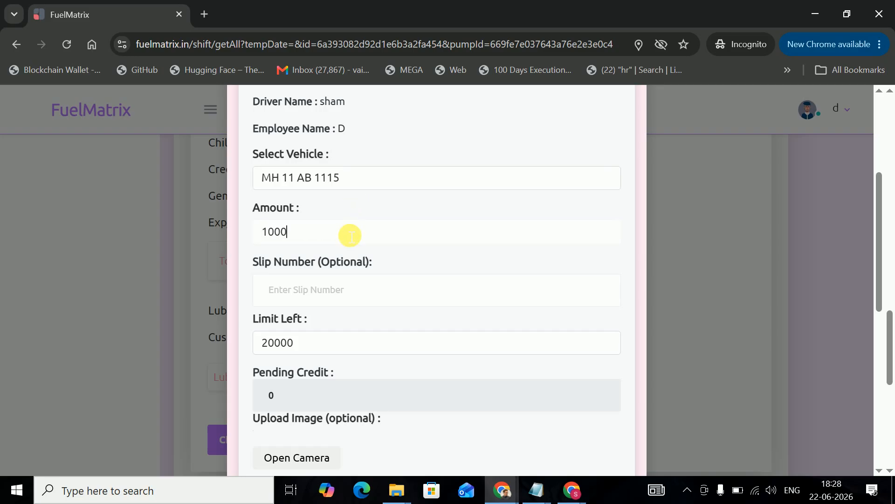
pyautogui.scroll(-3, 311, 299)
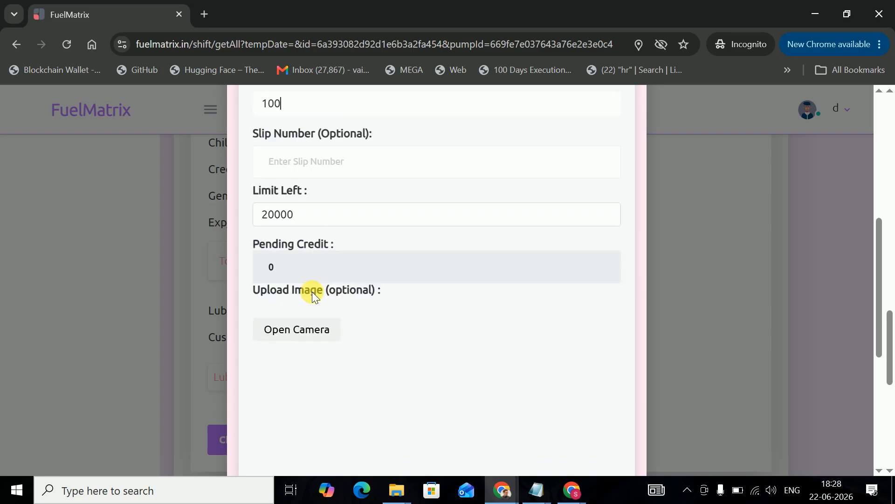
pyautogui.click(320, 160)
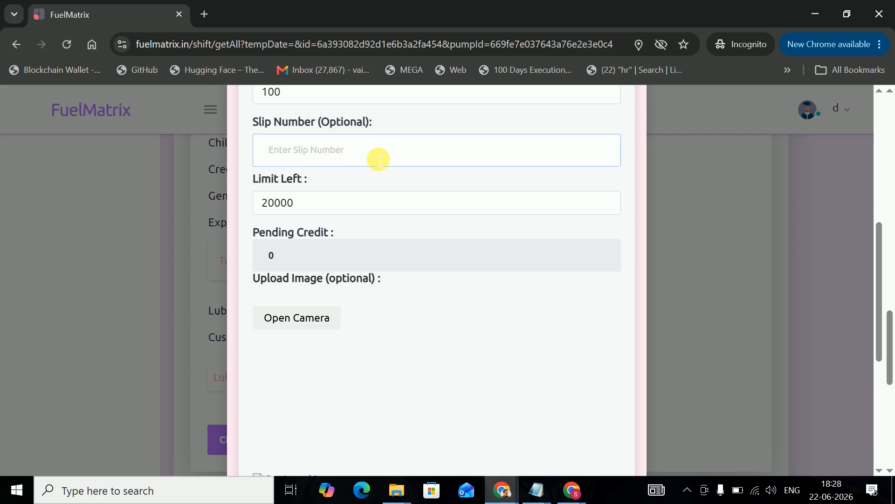
pyautogui.click(339, 208)
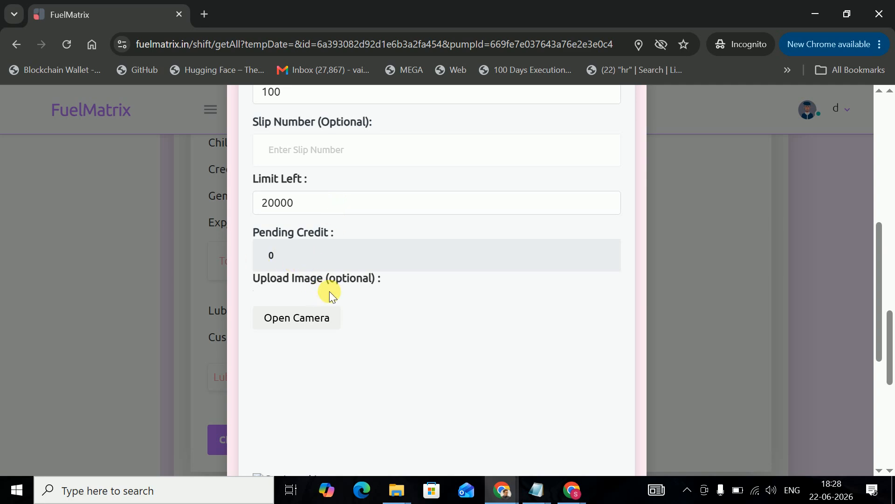
pyautogui.scroll(-3, 329, 291)
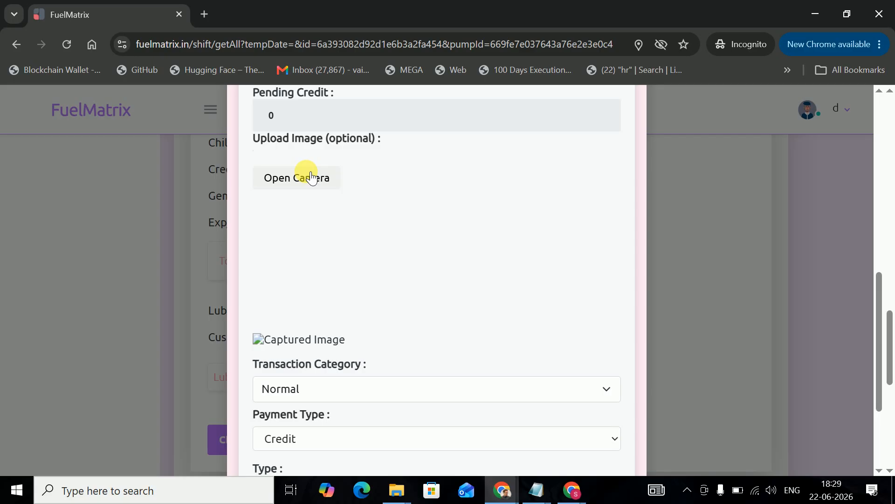
# - Dismiss the camera prompt, keep category Normal and set fuel type HSD
pyautogui.click(311, 178)
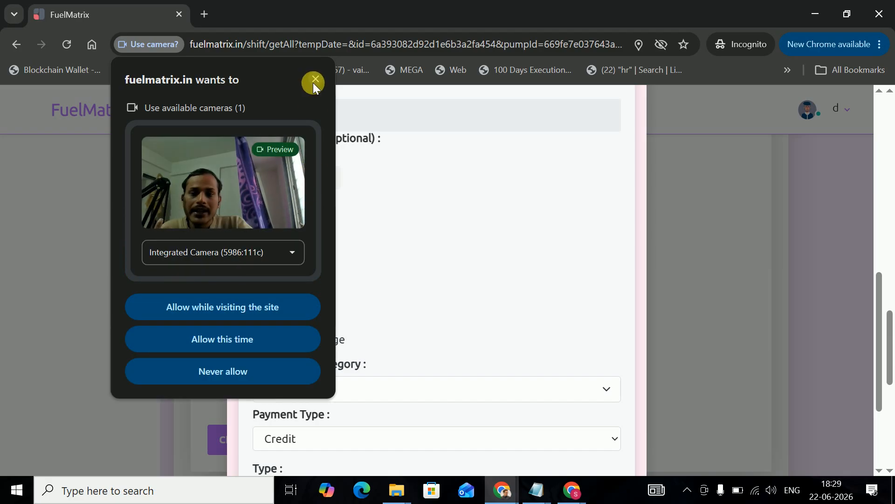
pyautogui.click(314, 81)
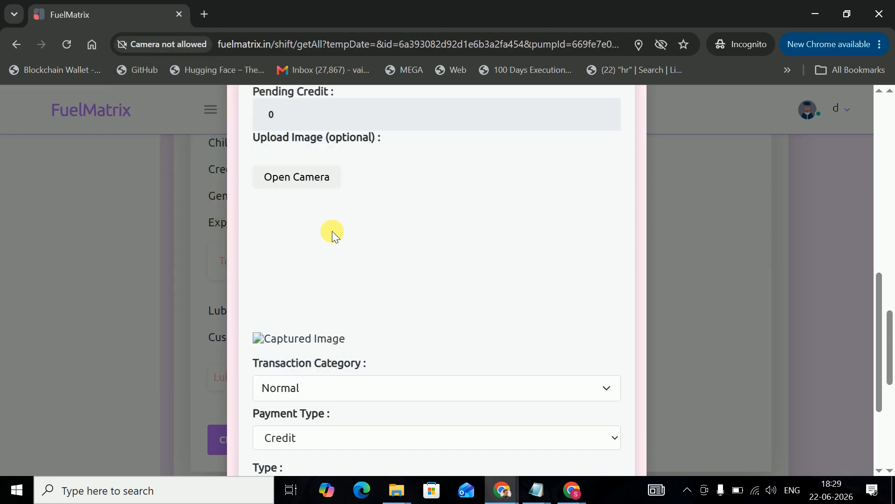
pyautogui.scroll(-3, 333, 233)
pyautogui.click(332, 248)
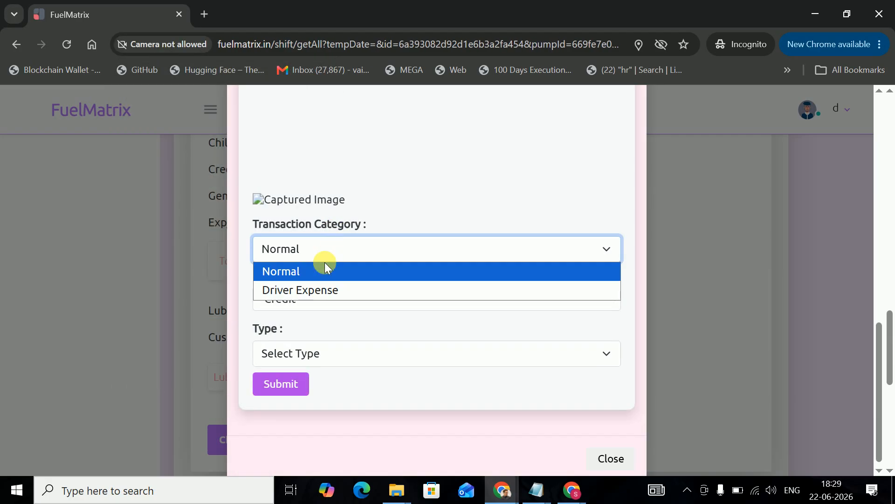
pyautogui.click(327, 272)
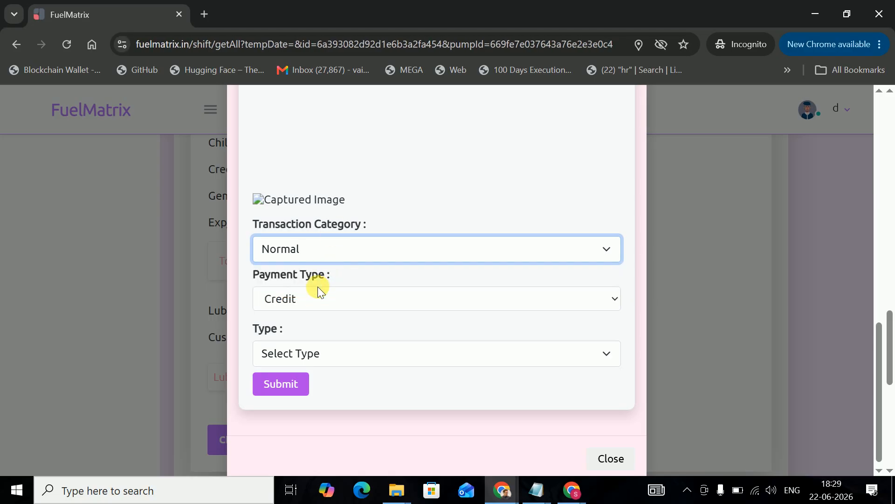
pyautogui.click(324, 352)
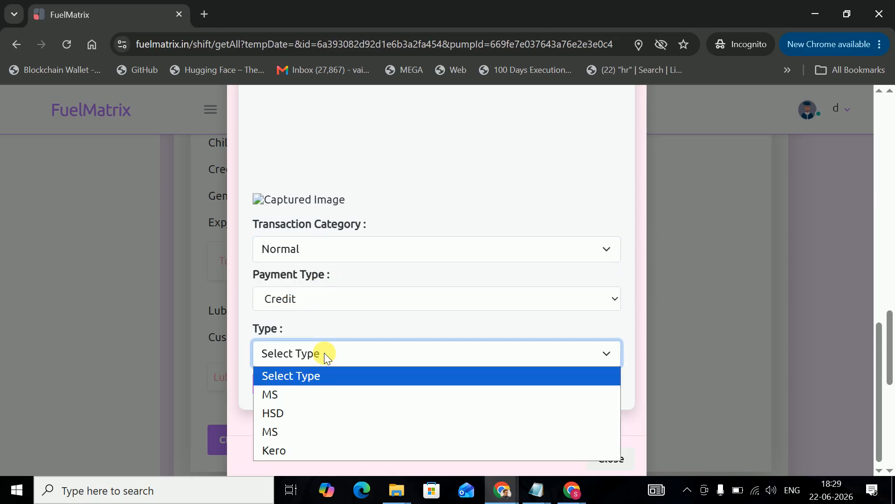
pyautogui.click(305, 412)
# - Confirm 100.00 litres and submit the credit transaction
pyautogui.scroll(-2, 326, 370)
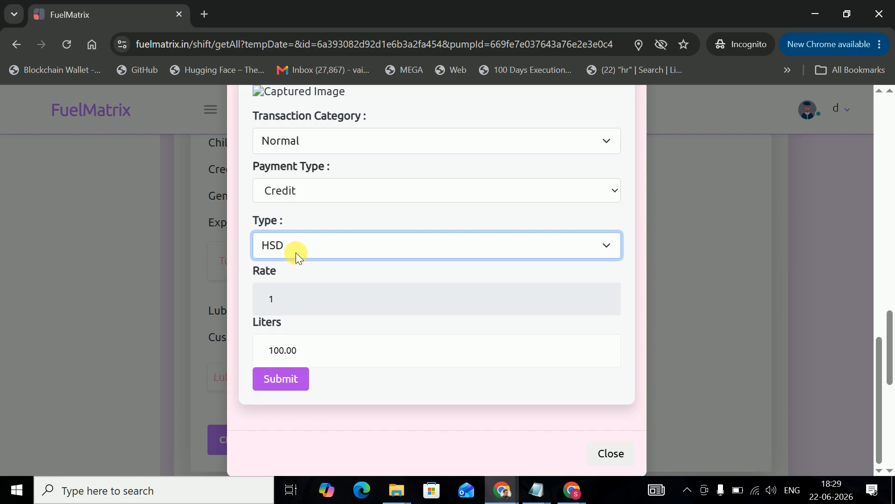
pyautogui.click(322, 348)
pyautogui.click(299, 292)
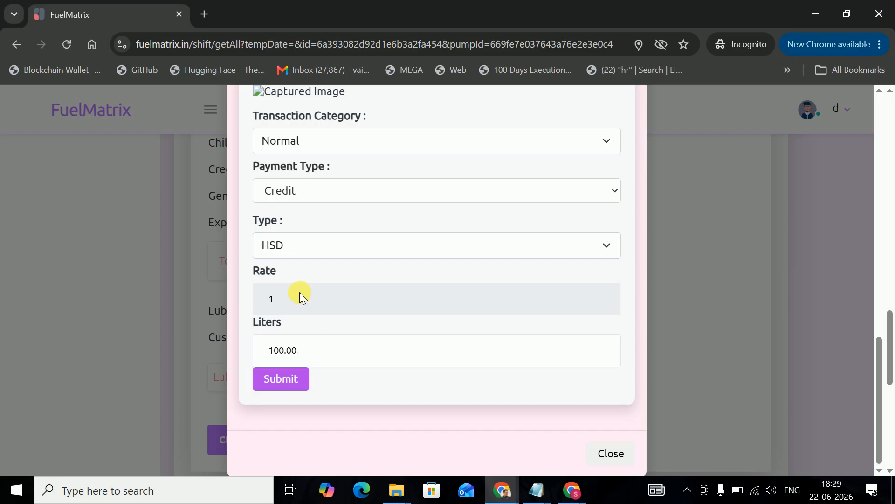
pyautogui.scroll(10, 303, 280)
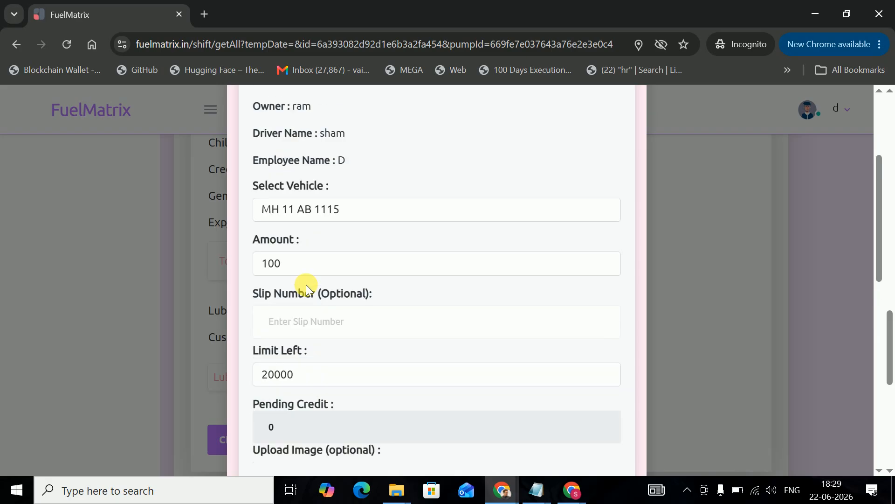
pyautogui.scroll(-10, 303, 280)
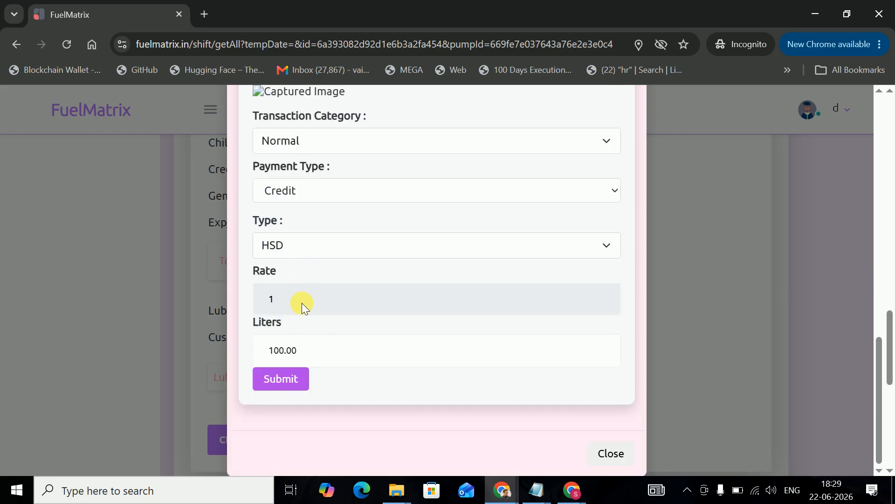
pyautogui.click(318, 354)
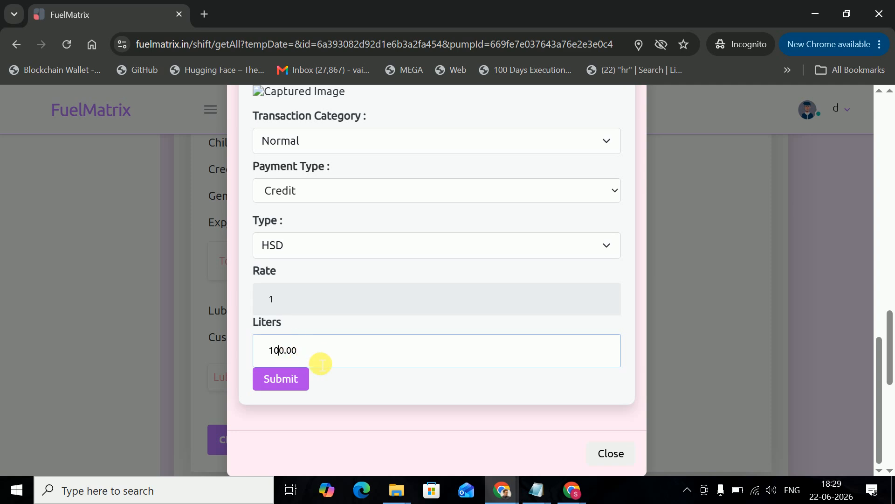
pyautogui.click(304, 379)
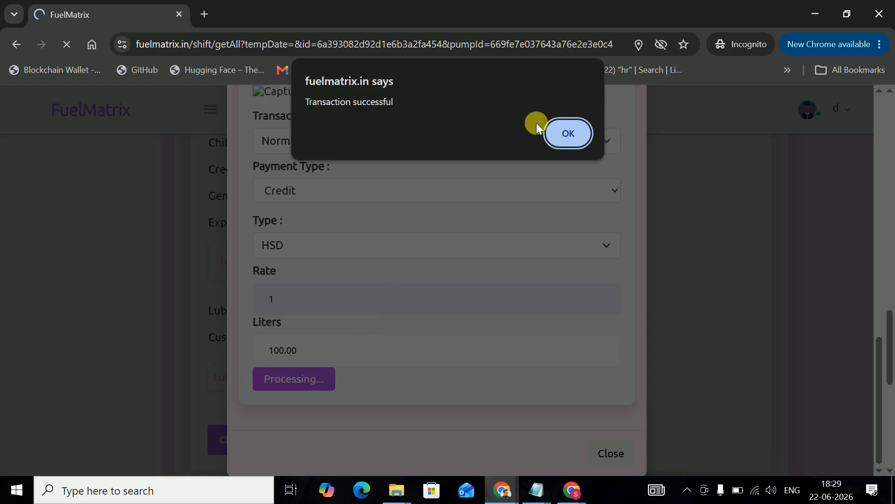
# - Acknowledge the success message and save the shift to refresh totals at -188 variation
pyautogui.click(564, 136)
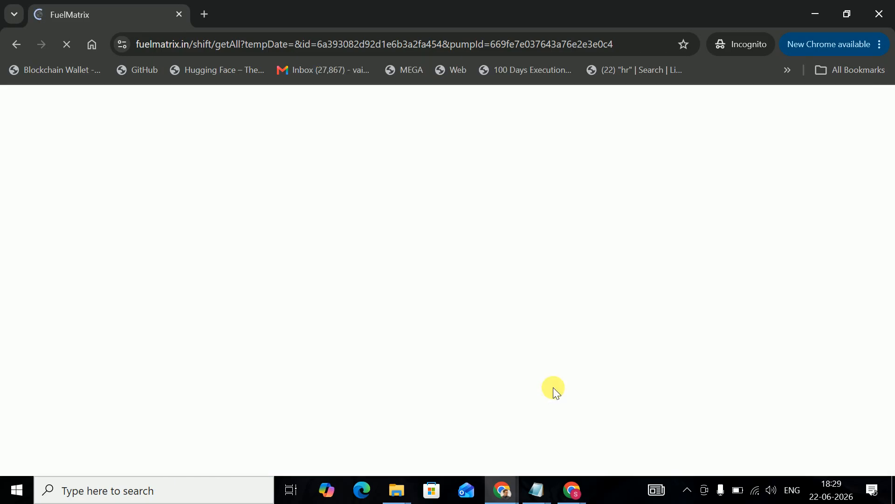
pyautogui.scroll(6, 460, 339)
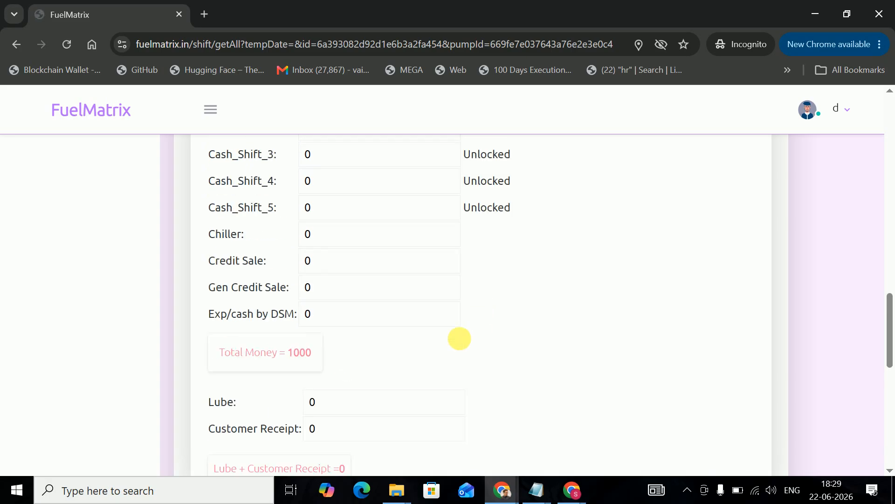
pyautogui.scroll(-9, 462, 341)
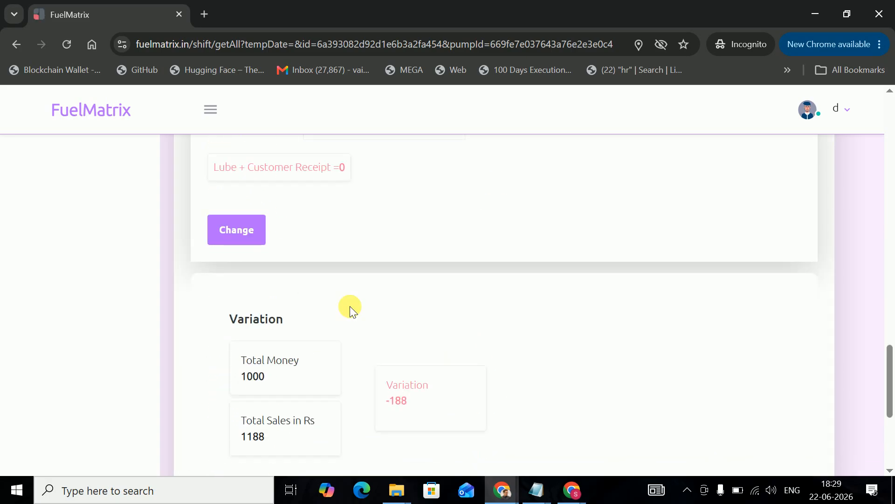
pyautogui.click(250, 234)
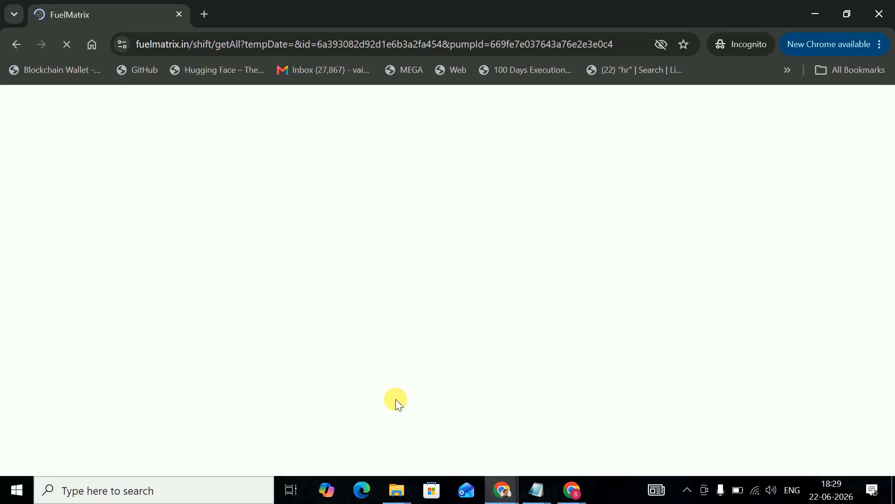
# - Bring up the Add Expense form from the Exp/cash by DSM field
pyautogui.scroll(-10, 400, 336)
pyautogui.scroll(-12, 400, 336)
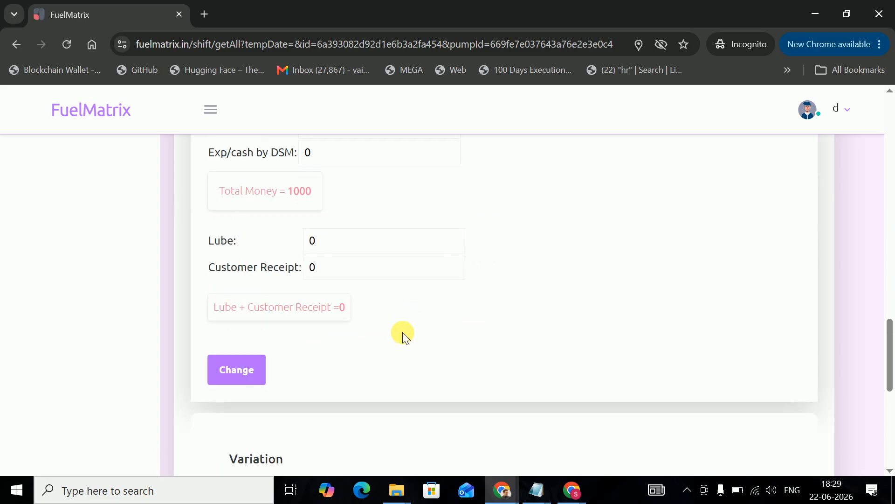
pyautogui.scroll(3, 358, 238)
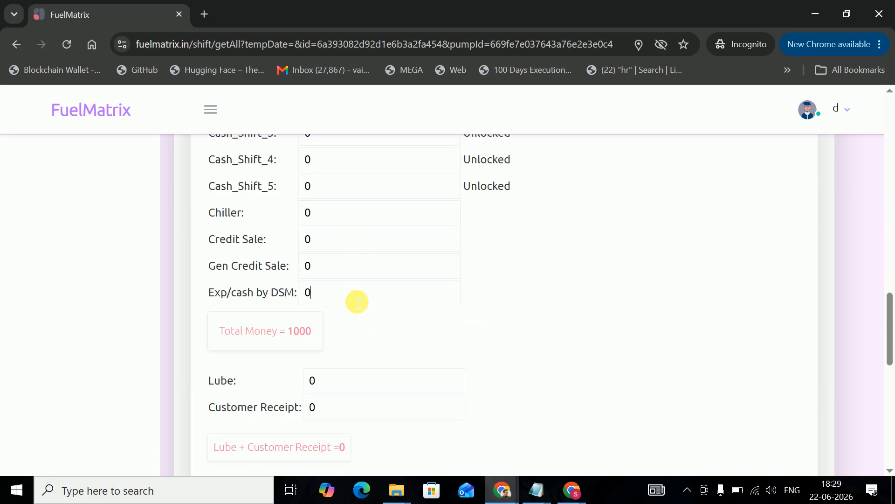
pyautogui.click(357, 302)
# - Try saving an Employee Advance Salary expense of 188, which returns an error
pyautogui.click(315, 171)
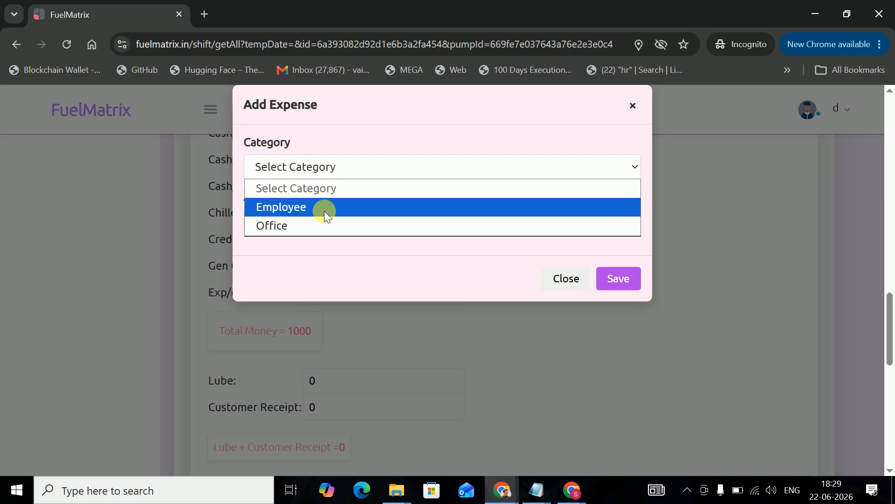
pyautogui.click(316, 226)
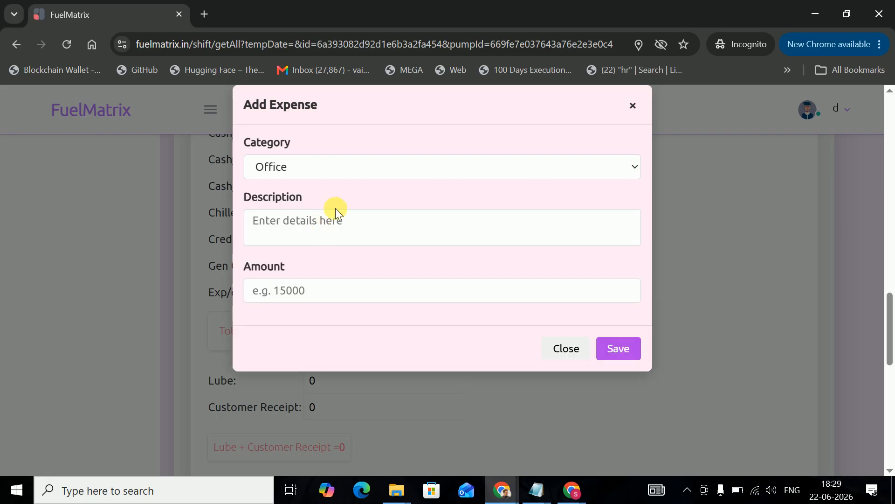
pyautogui.click(349, 177)
pyautogui.click(327, 206)
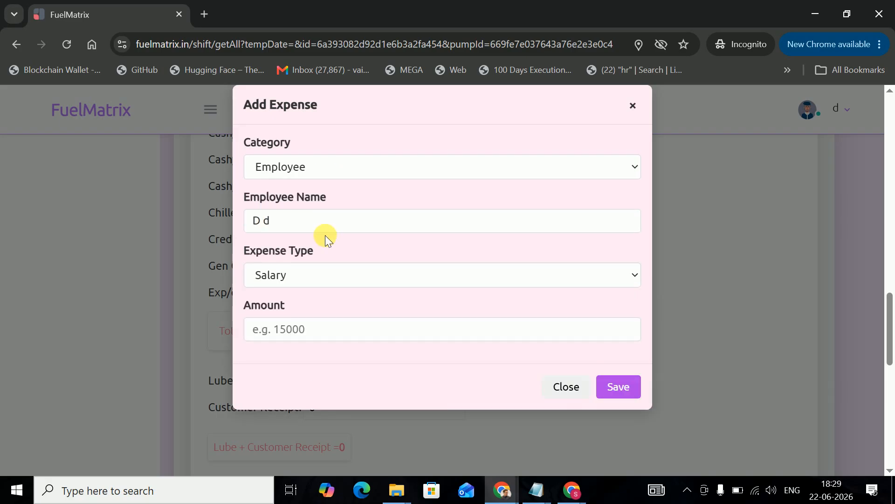
pyautogui.click(324, 276)
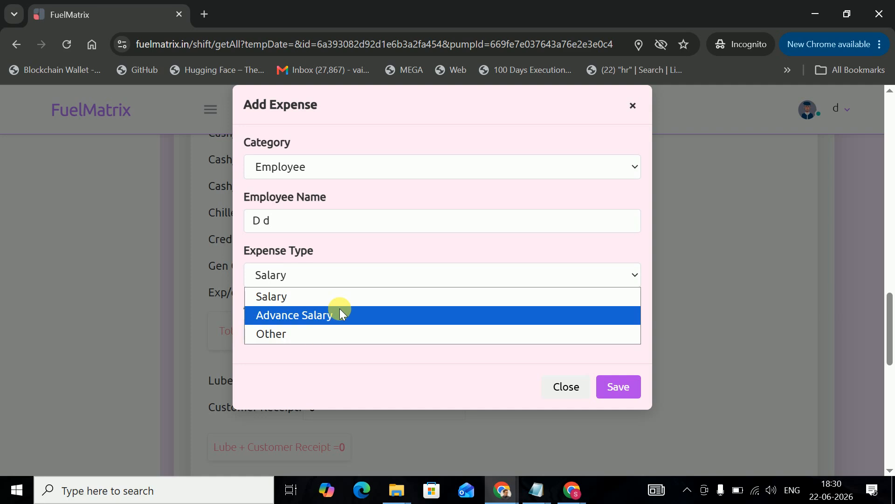
pyautogui.click(332, 311)
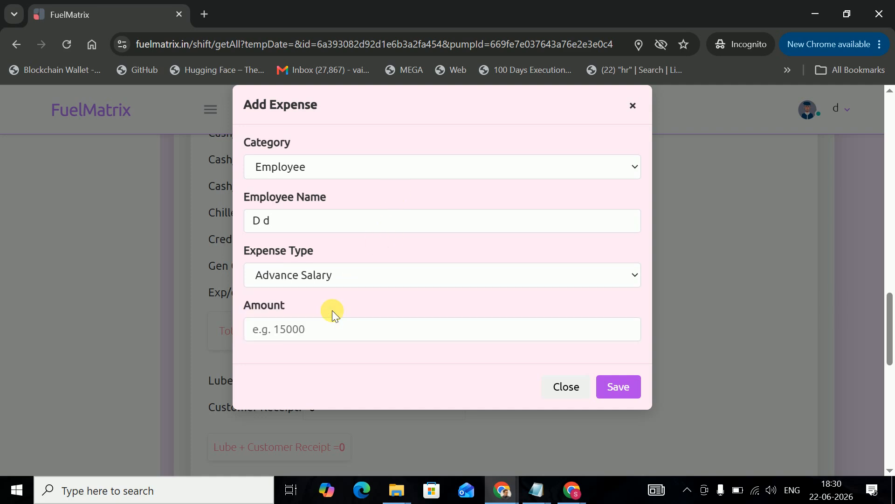
pyautogui.click(314, 330)
pyautogui.write('188')
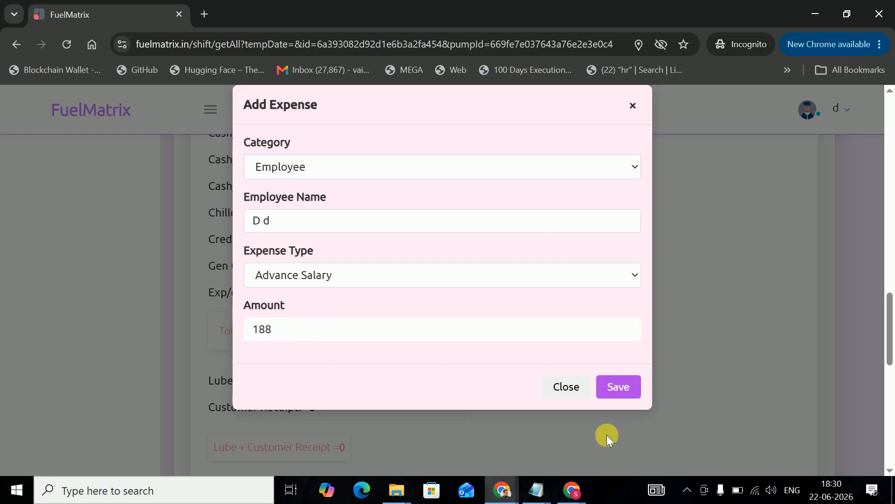
pyautogui.click(623, 387)
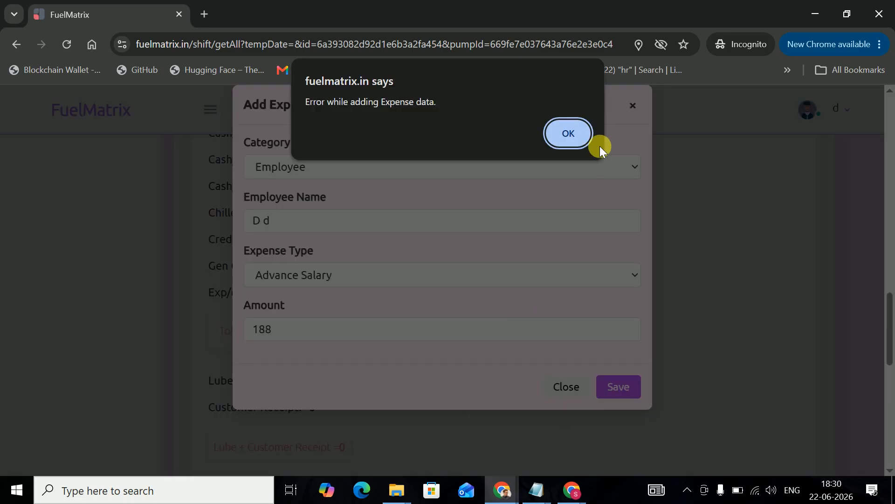
pyautogui.click(574, 132)
# - Retry the expense with amount 180, then close the form after it fails again
pyautogui.click(433, 163)
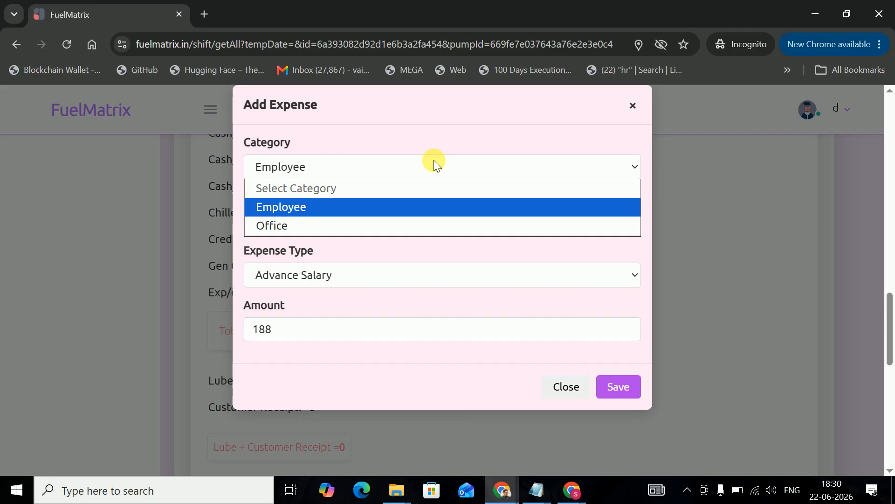
pyautogui.click(392, 207)
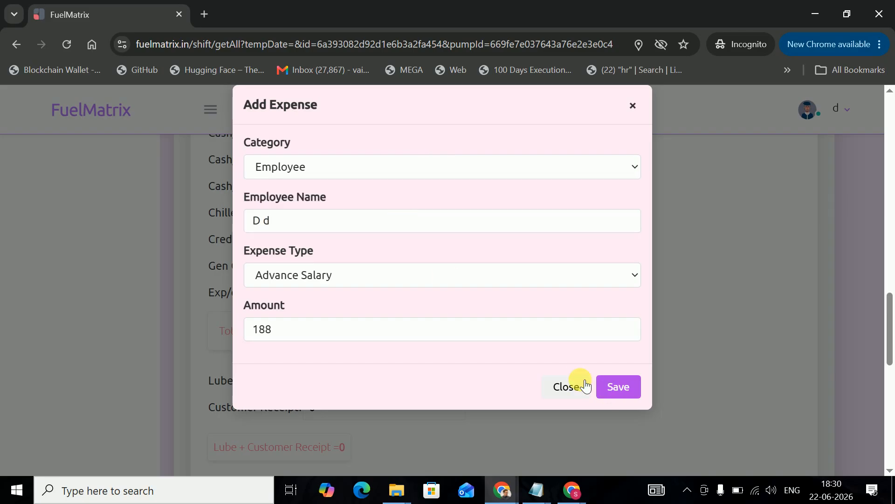
pyautogui.click(625, 382)
pyautogui.click(566, 136)
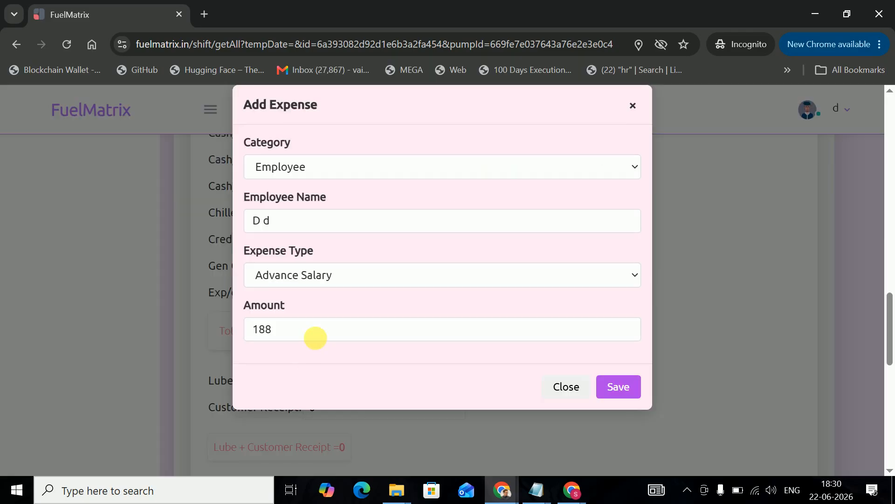
pyautogui.click(323, 342)
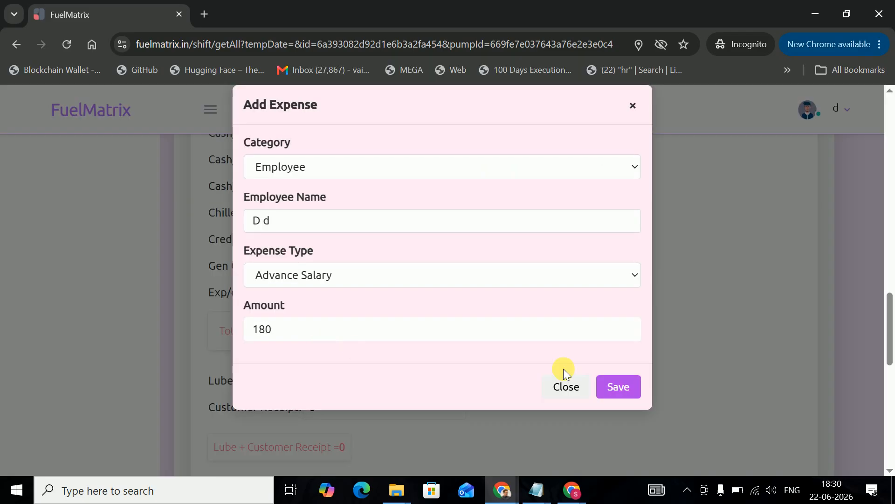
pyautogui.click(623, 392)
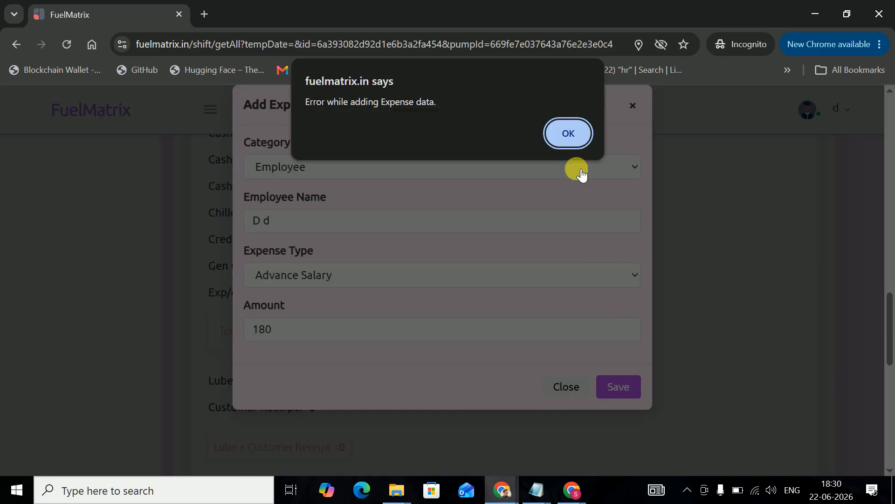
pyautogui.click(574, 140)
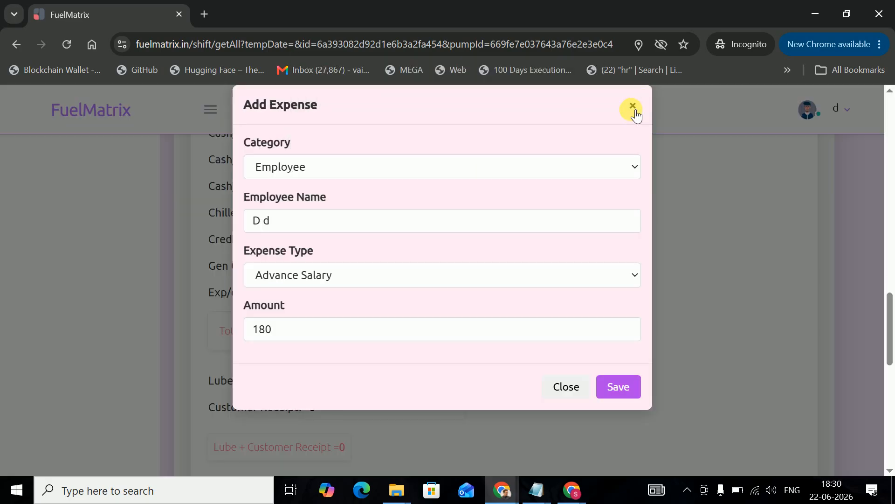
pyautogui.click(634, 110)
# - Review the -188 Variation card and Credit Transaction table, then switch to the admin window
pyautogui.scroll(-2, 406, 306)
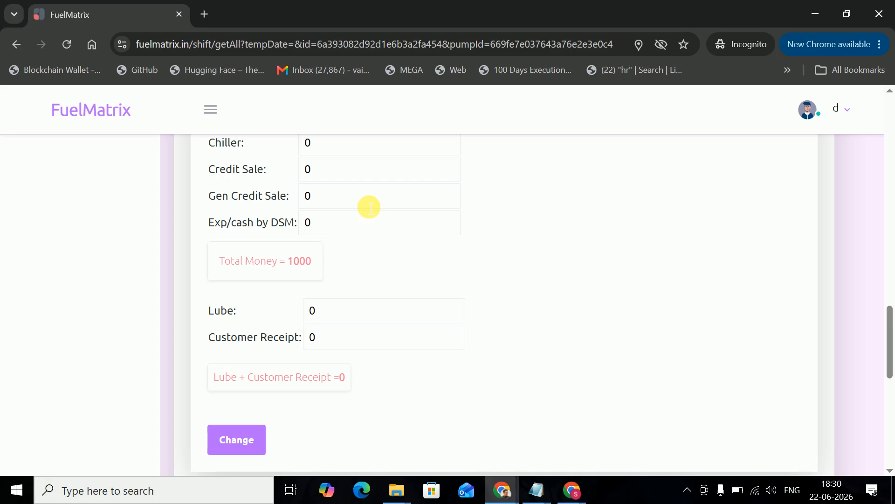
pyautogui.scroll(-5, 400, 283)
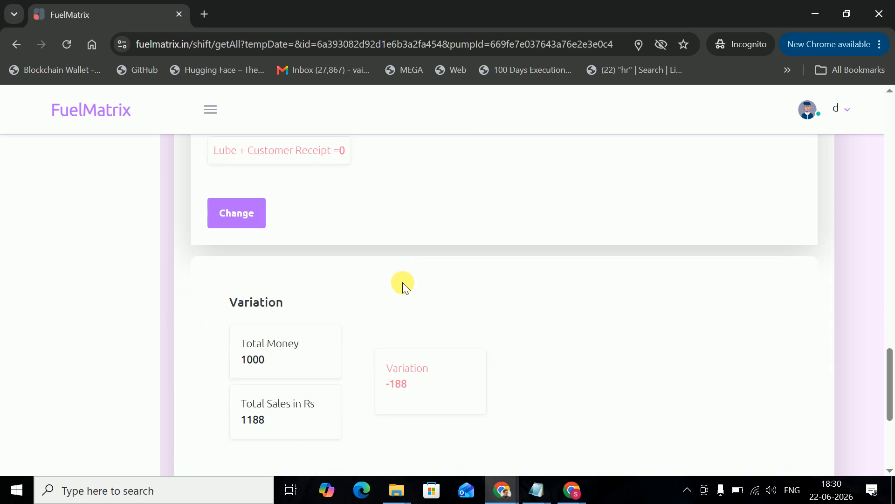
pyautogui.scroll(-4, 402, 283)
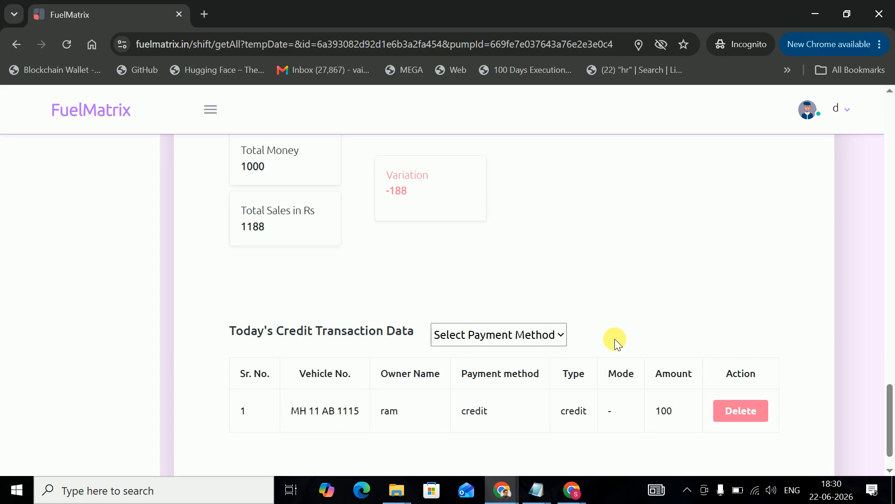
pyautogui.hotkey('alt', 'Tab')
# - Go to the Shift records page from the sidebar
pyautogui.scroll(1, 186, 273)
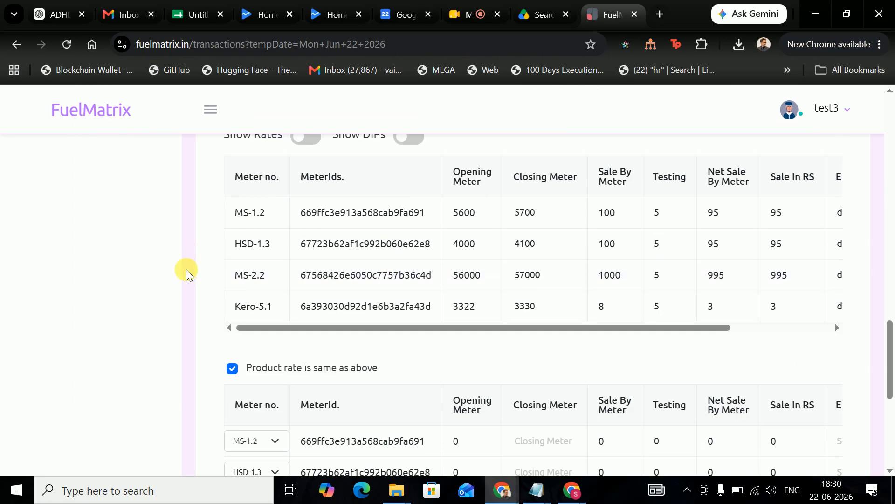
pyautogui.scroll(15, 187, 273)
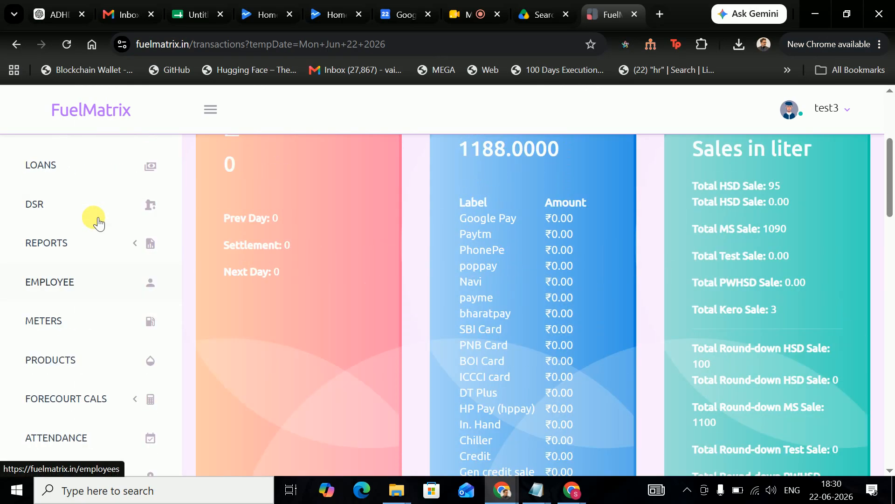
pyautogui.scroll(5, 94, 229)
pyautogui.click(176, 279)
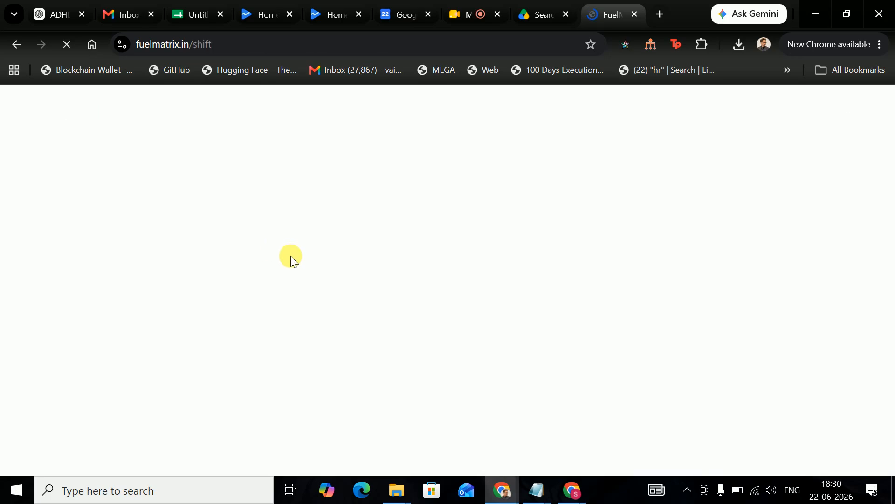
# - Find the employee's row in Employee Balances, showing its -188 Variation and Action columns
pyautogui.scroll(-6, 312, 246)
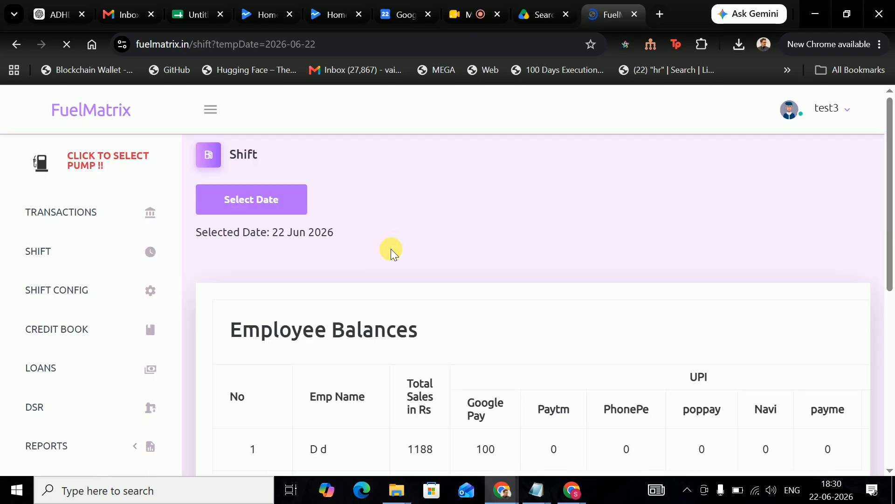
pyautogui.scroll(-2, 387, 293)
pyautogui.scroll(2, 285, 258)
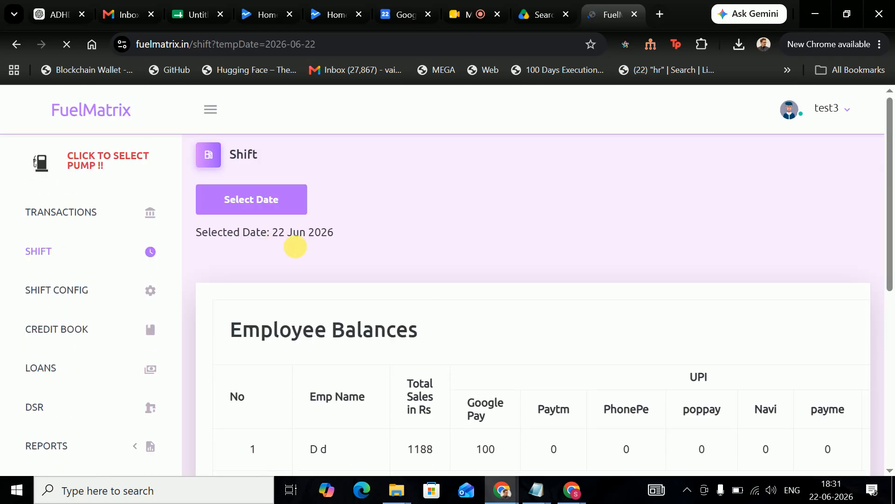
pyautogui.scroll(-4, 368, 230)
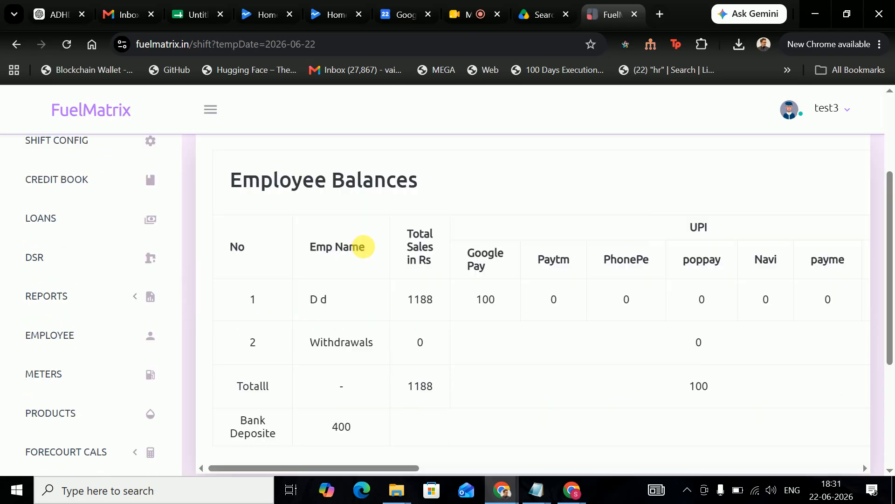
pyautogui.scroll(5, 266, 234)
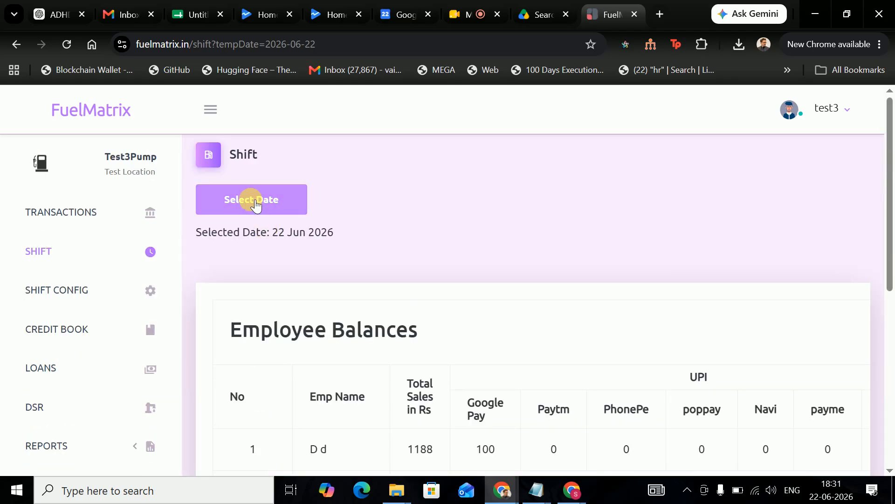
pyautogui.scroll(-5, 256, 204)
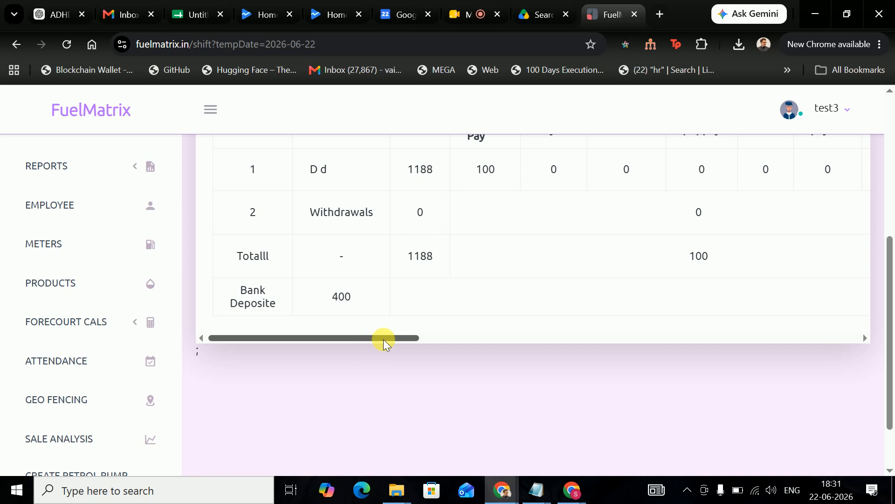
pyautogui.scroll(1, 440, 326)
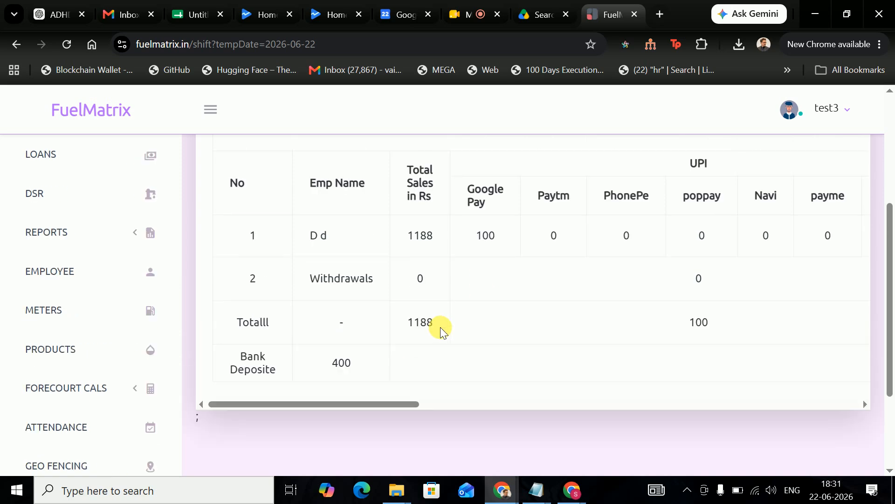
pyautogui.moveTo(393, 408); pyautogui.dragTo(607, 410)
pyautogui.moveTo(712, 412); pyautogui.dragTo(758, 400)
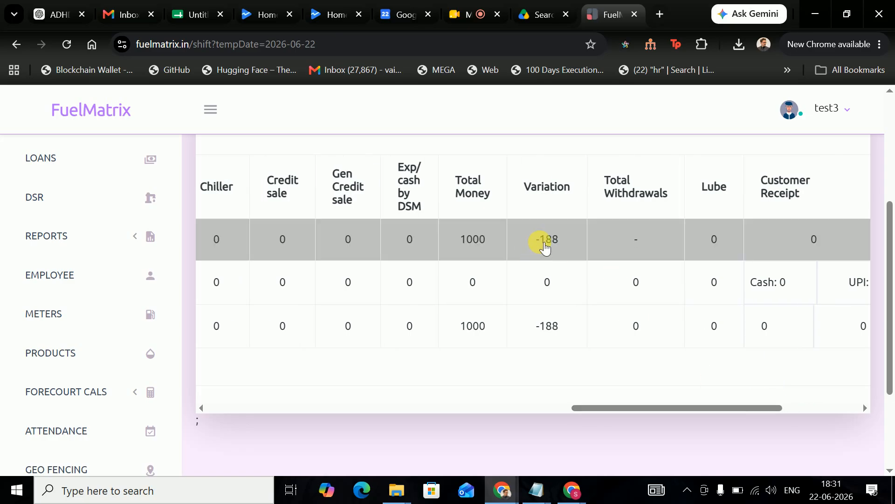
pyautogui.moveTo(688, 410); pyautogui.dragTo(786, 409)
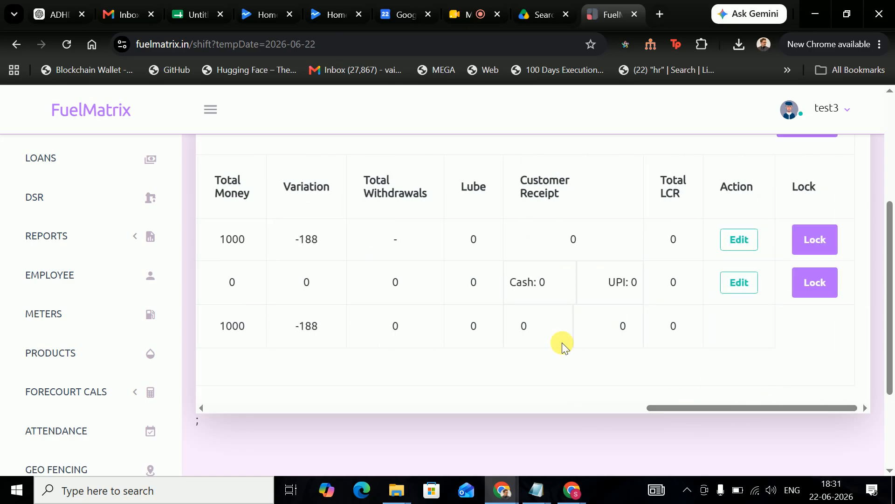
# - Edit the employee's shift balance to Paytm 188 and save it, confirming the update
pyautogui.click(738, 240)
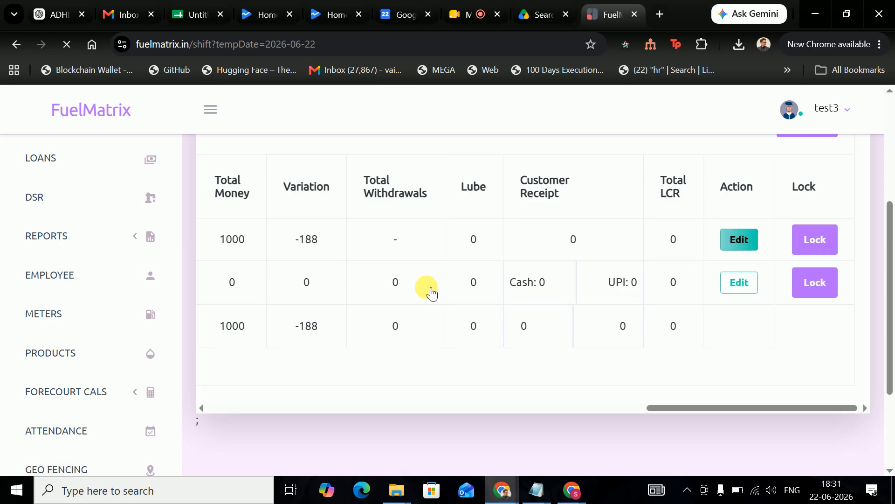
pyautogui.scroll(-8, 423, 291)
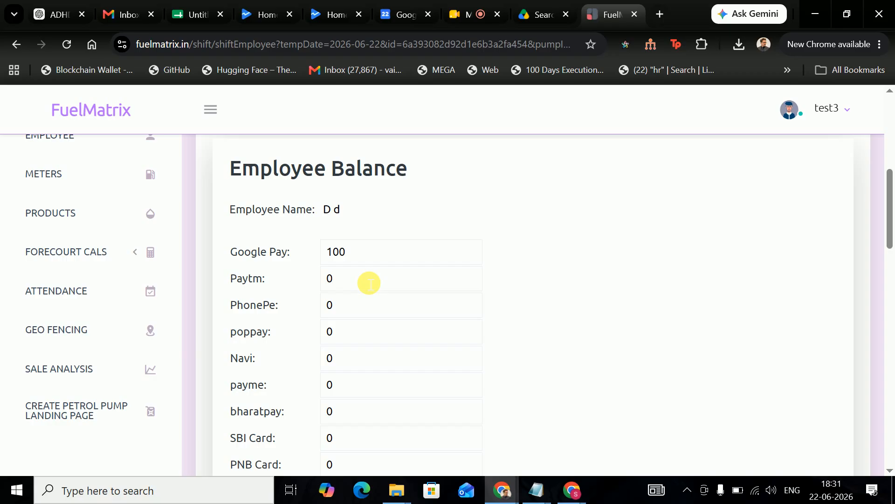
pyautogui.write('88')
pyautogui.scroll(-15, 371, 282)
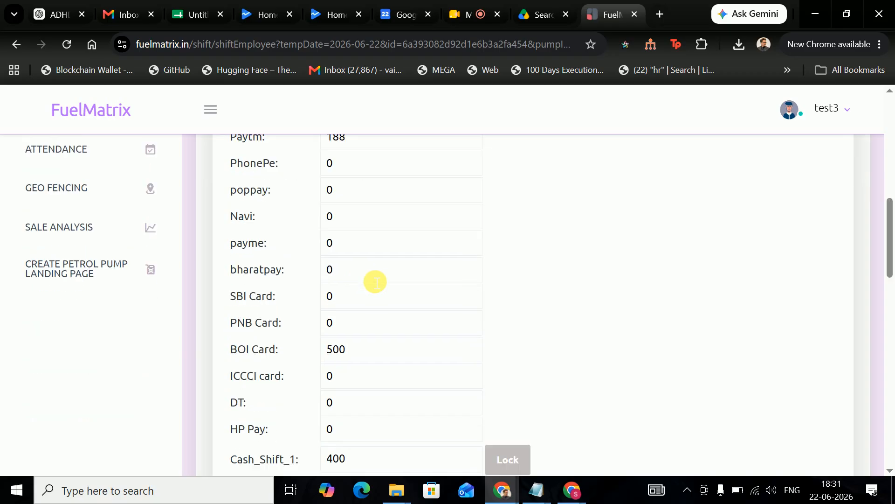
pyautogui.scroll(5, 368, 322)
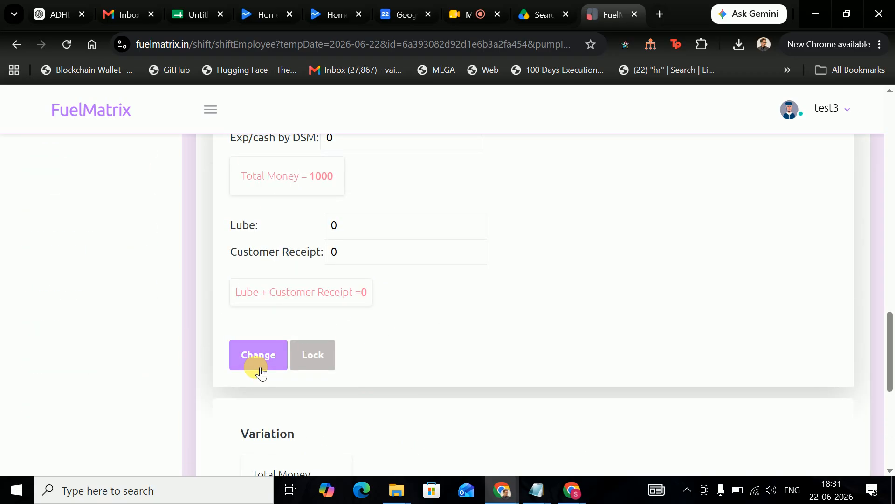
pyautogui.click(256, 359)
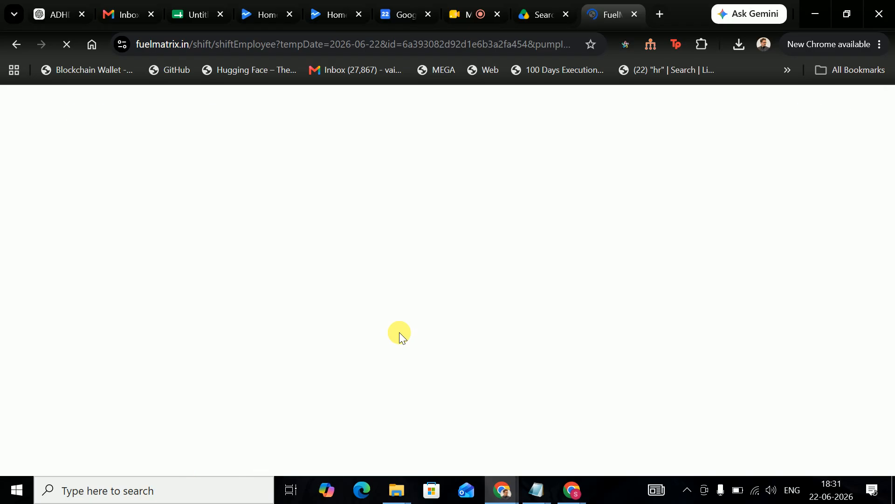
pyautogui.scroll(-6, 410, 338)
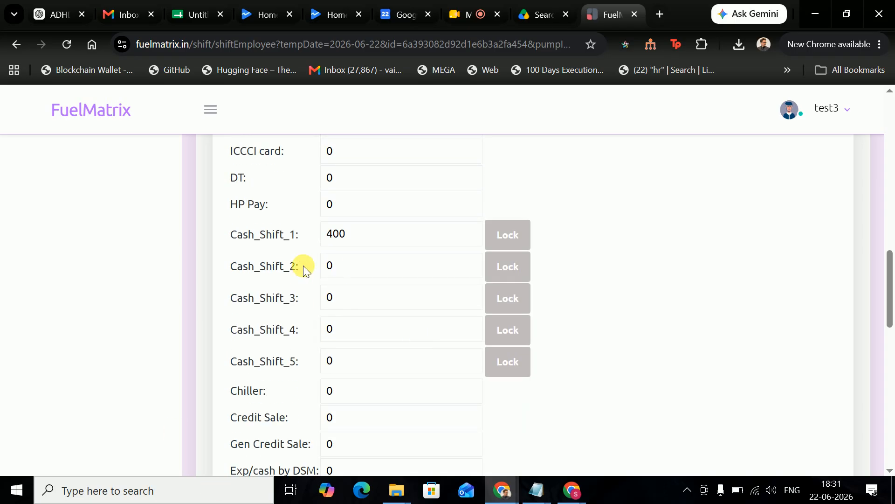
pyautogui.scroll(1, 303, 268)
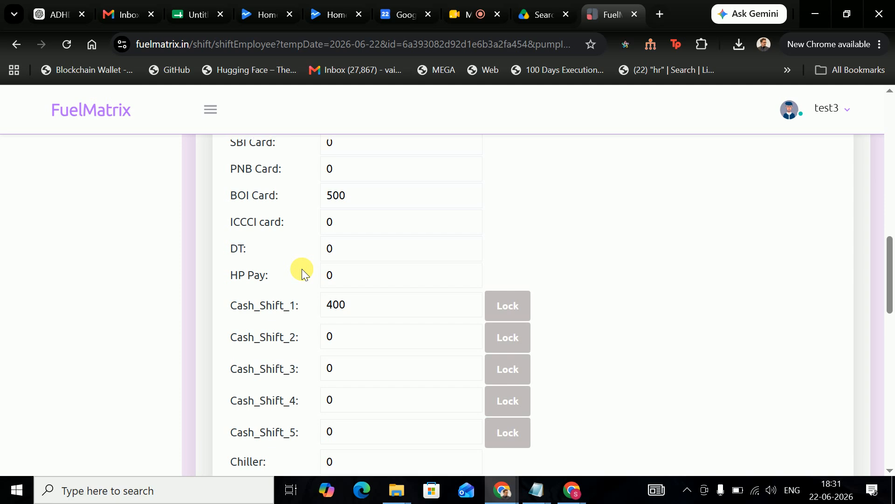
pyautogui.scroll(1, 301, 269)
pyautogui.scroll(2, 301, 269)
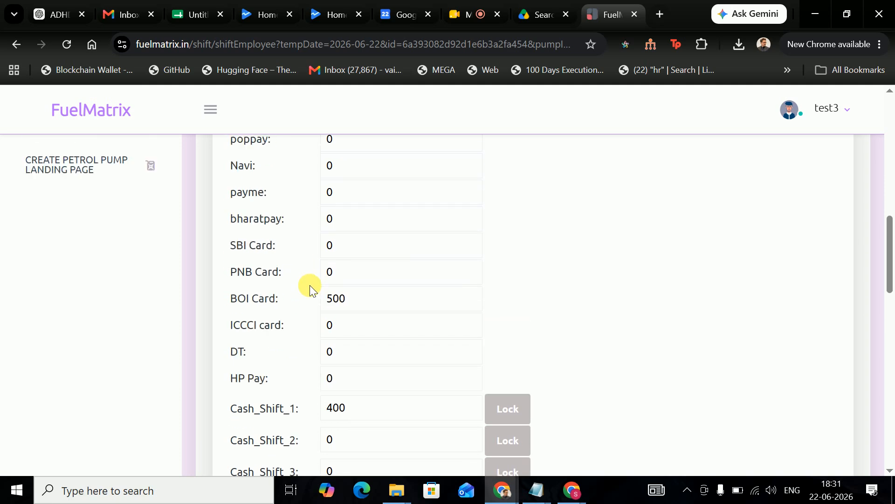
pyautogui.scroll(5, 330, 312)
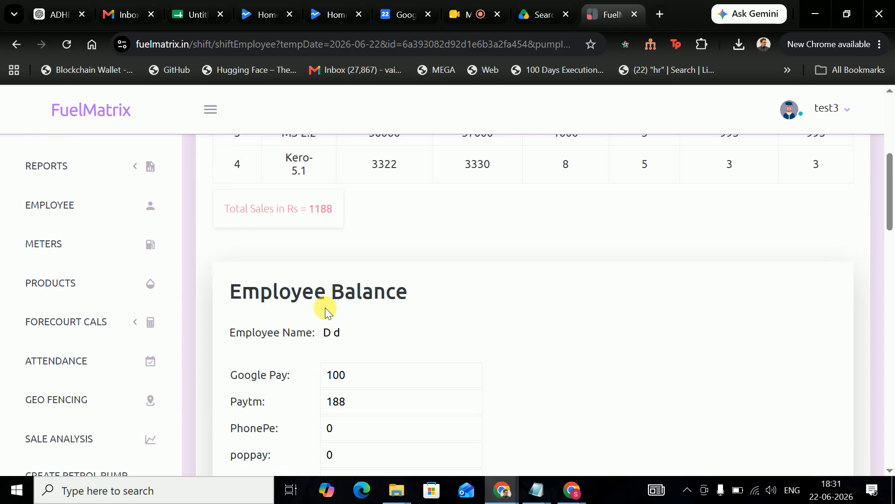
pyautogui.scroll(2, 325, 307)
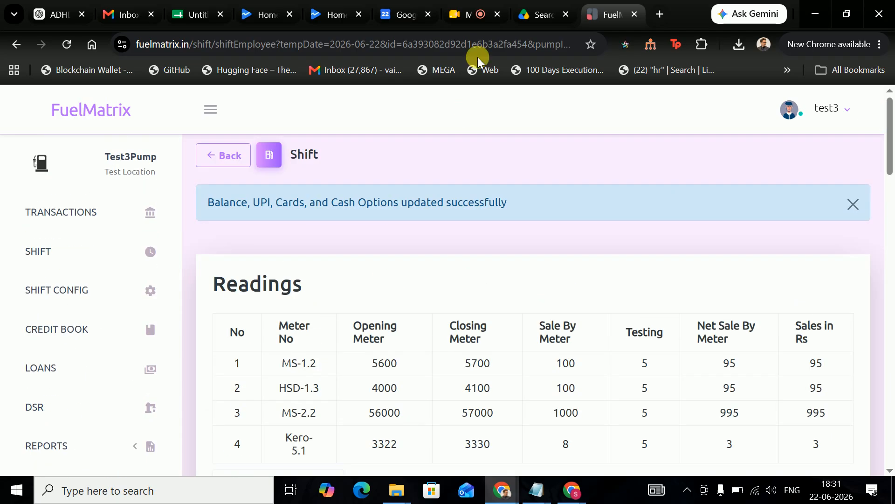
# - Switch to Google Meet and end the FuelMatrix demo call for everyone
pyautogui.click(457, 22)
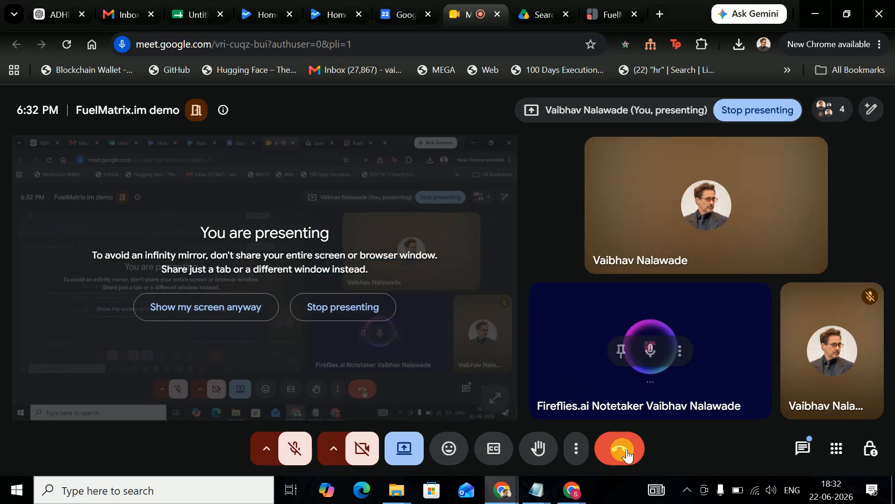
pyautogui.click(622, 448)
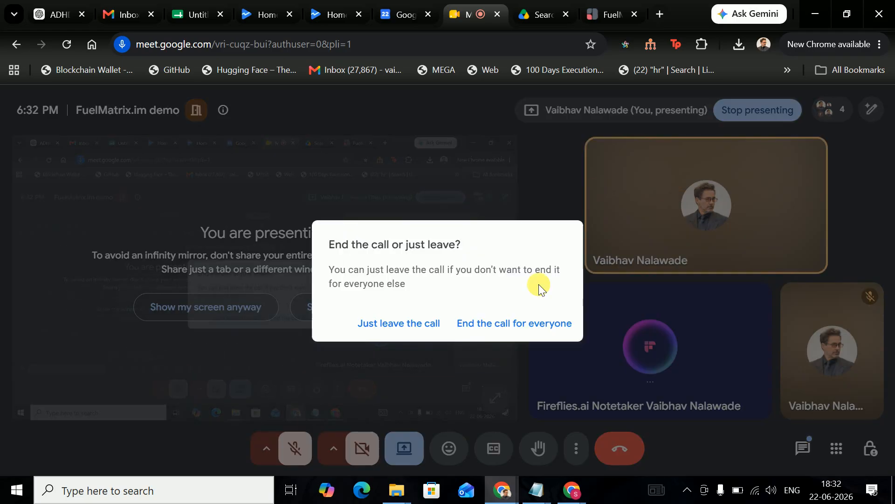
pyautogui.click(513, 325)
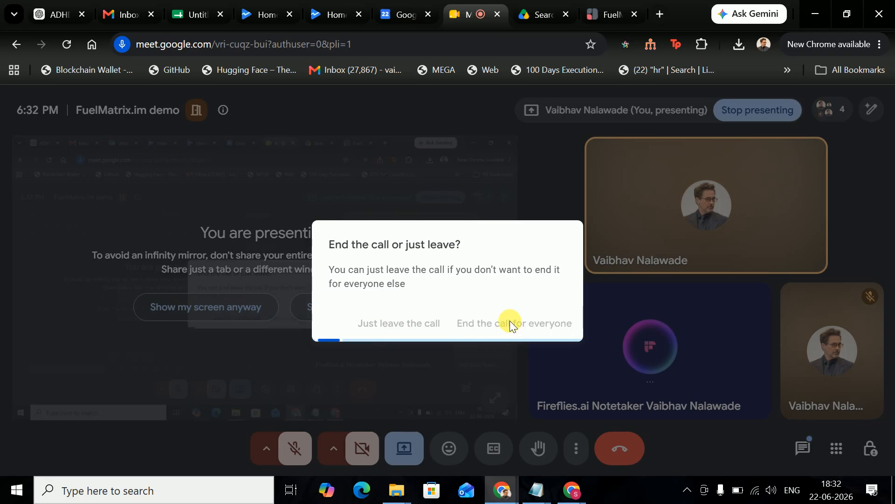